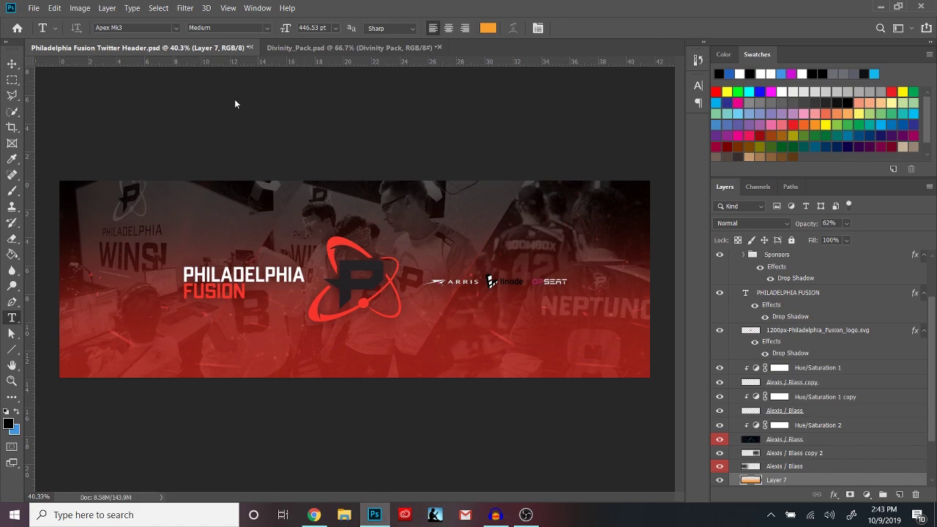
scroll(311, 177, up, 3)
scroll(307, 183, down, 5)
scroll(300, 195, up, 3)
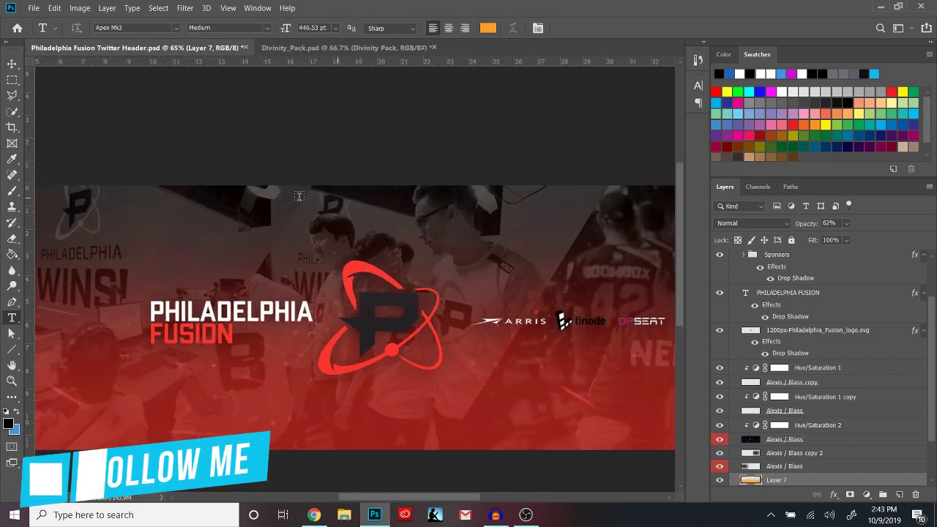
scroll(299, 195, down, 2)
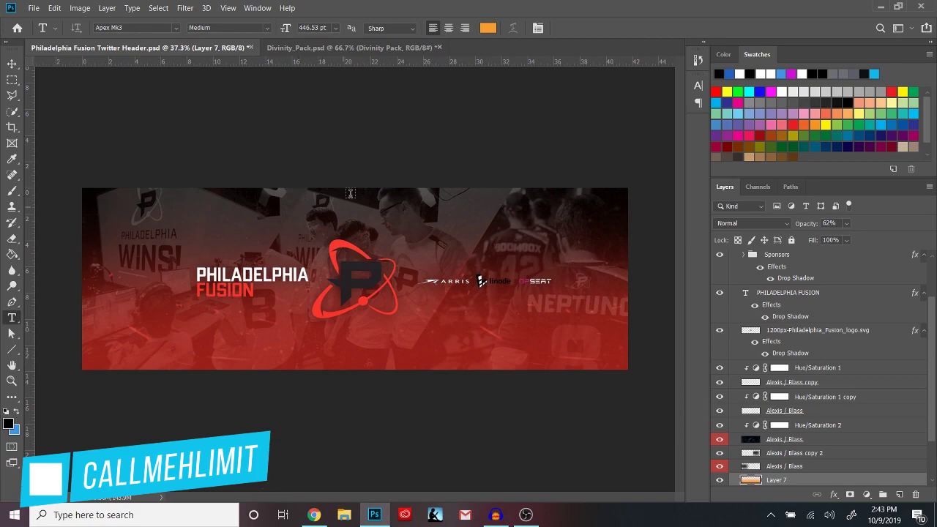
click(35, 9)
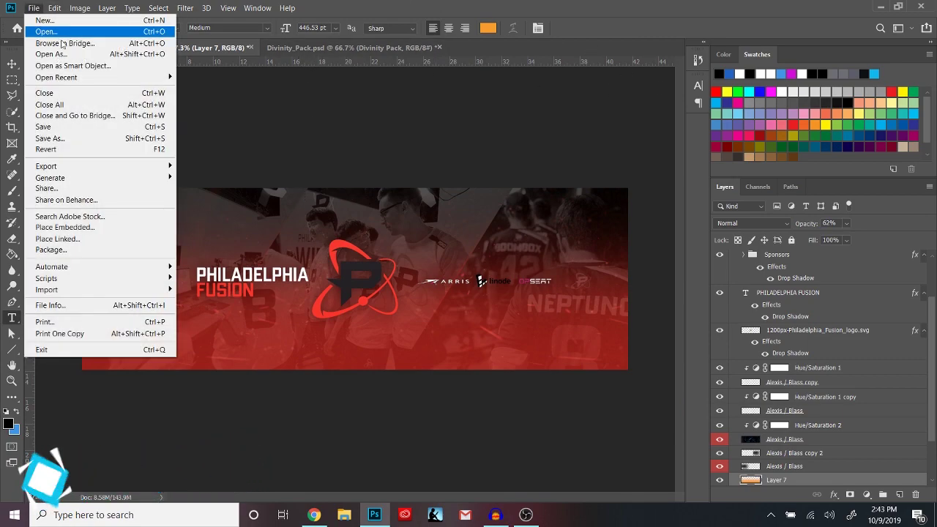
click(33, 9)
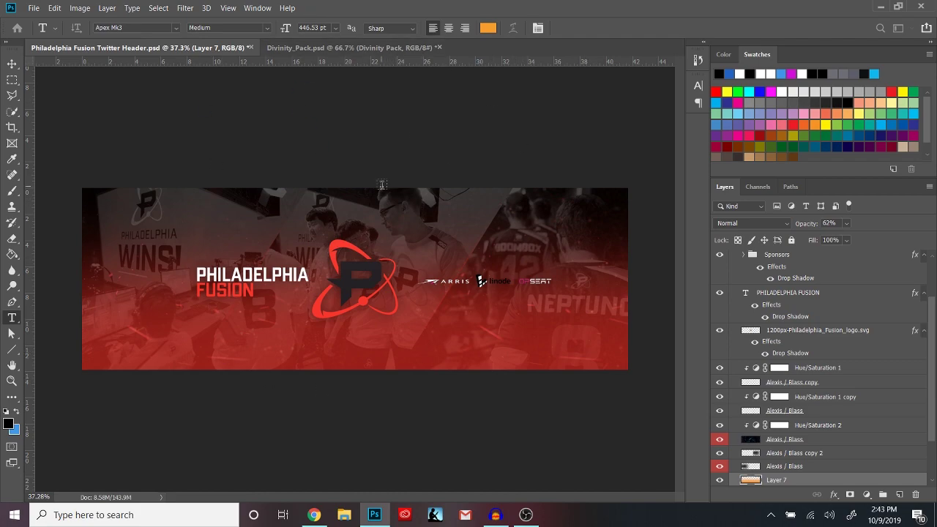
Create a new 3000 x 1000 px document at 72 pixels/inch, in RGB Color with a white background
key(ctrl+n)
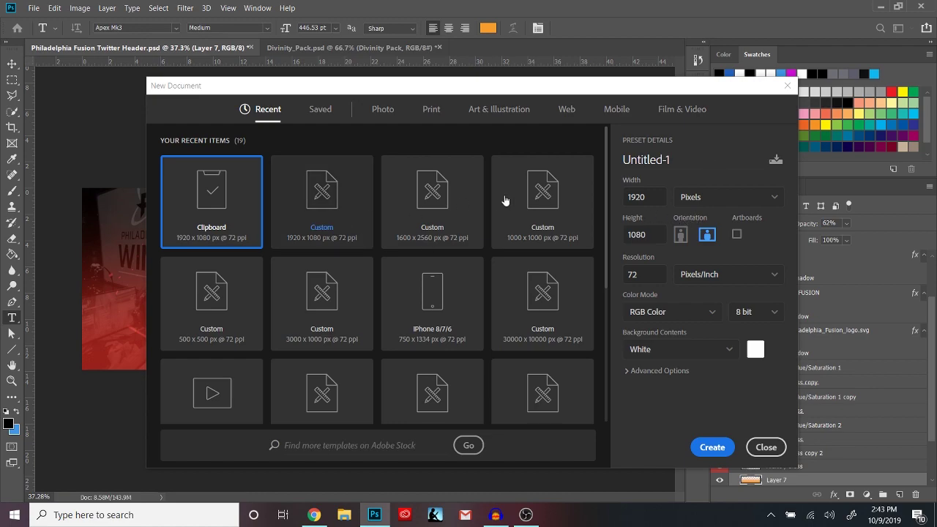
click(322, 326)
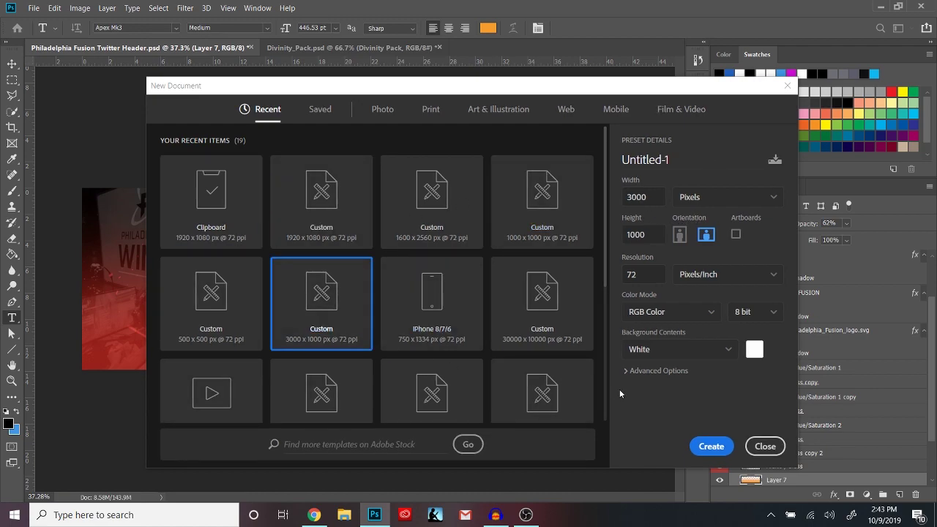
click(708, 440)
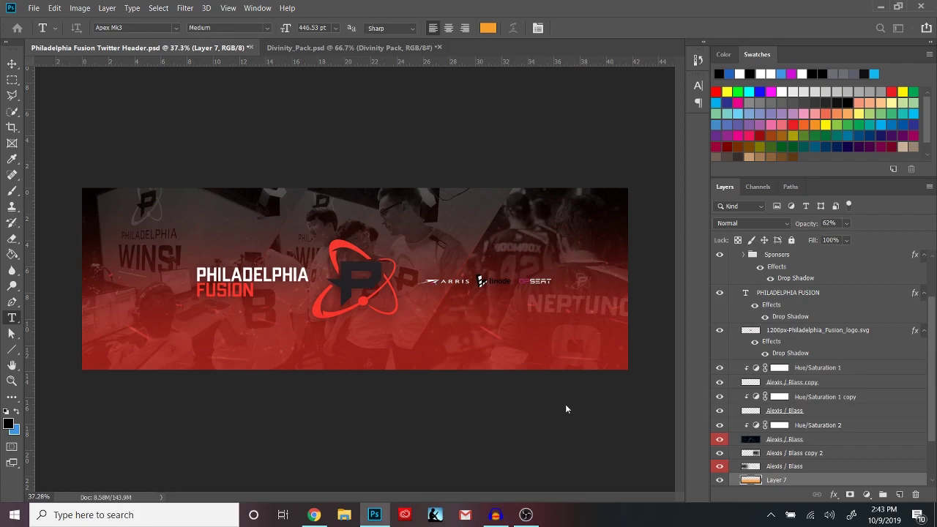
Switch to Chrome, close the Twitter notifications page and open a blank page
click(314, 516)
click(278, 9)
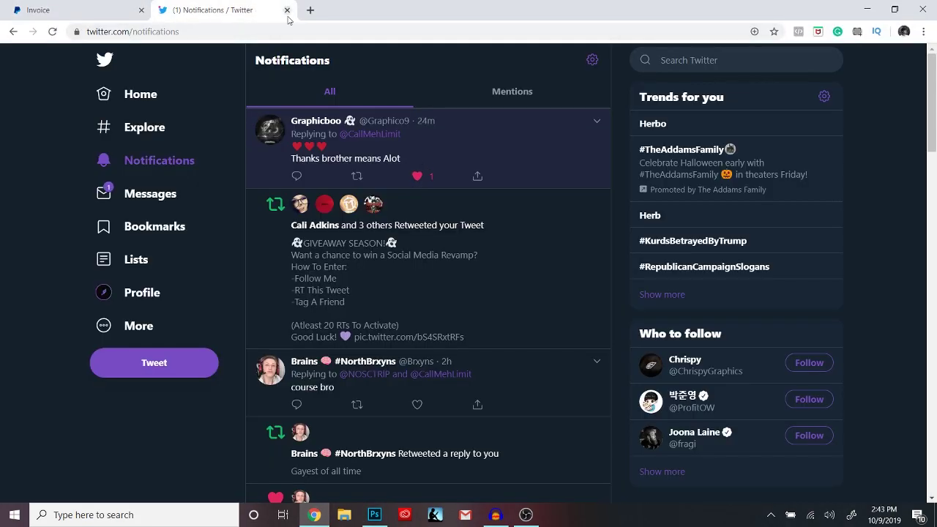
click(287, 10)
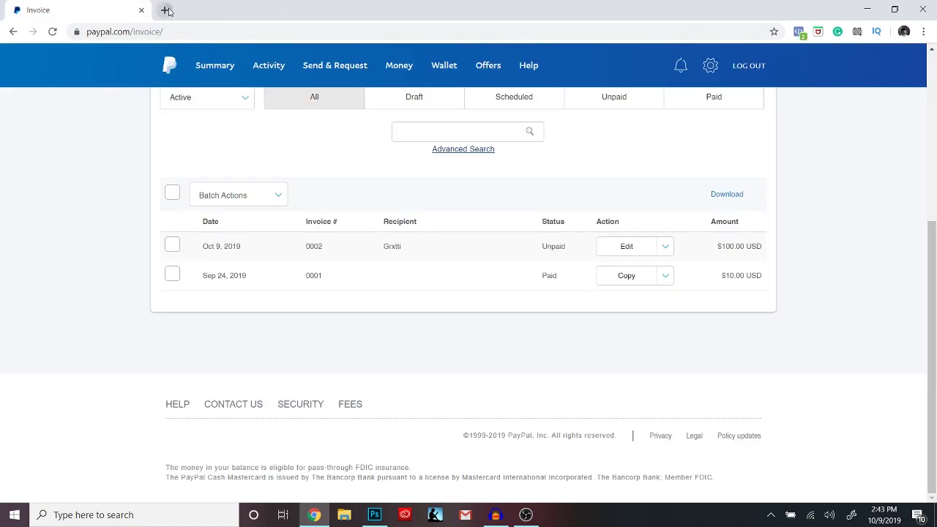
click(166, 10)
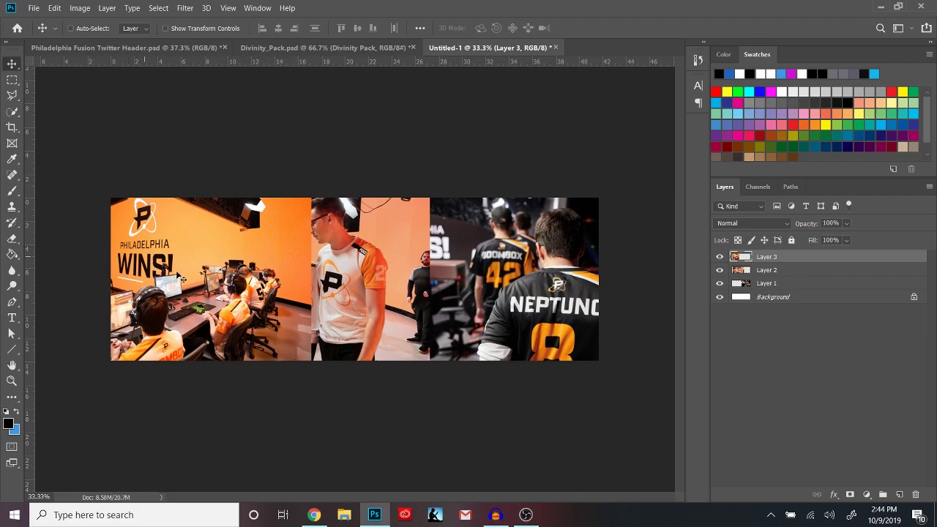
Examine the Philadelphia Fusion Twitter Header document as a reference, toggling a layer's visibility, and return to Untitled-1
click(92, 47)
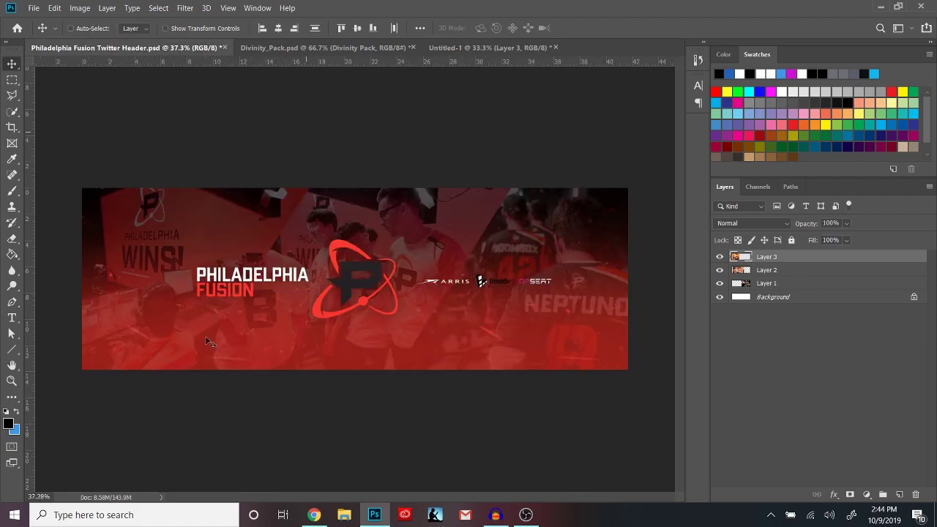
click(719, 271)
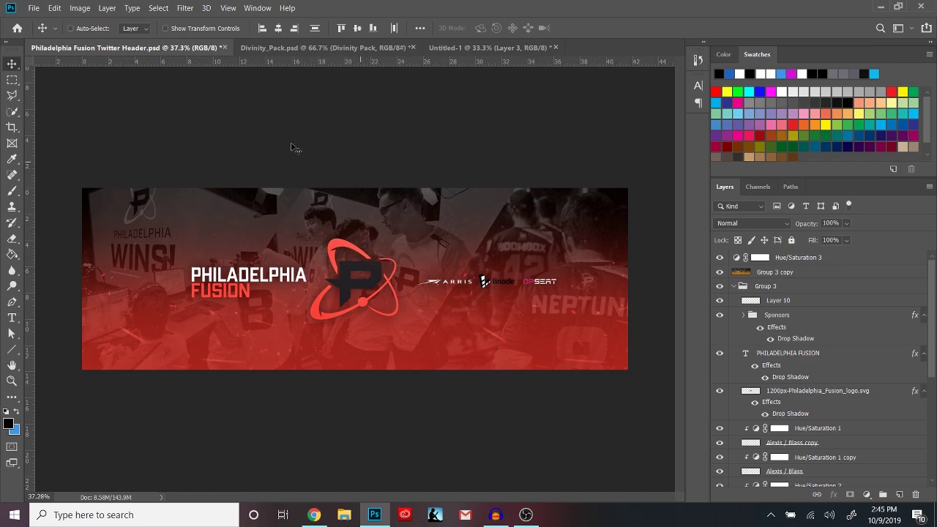
click(489, 47)
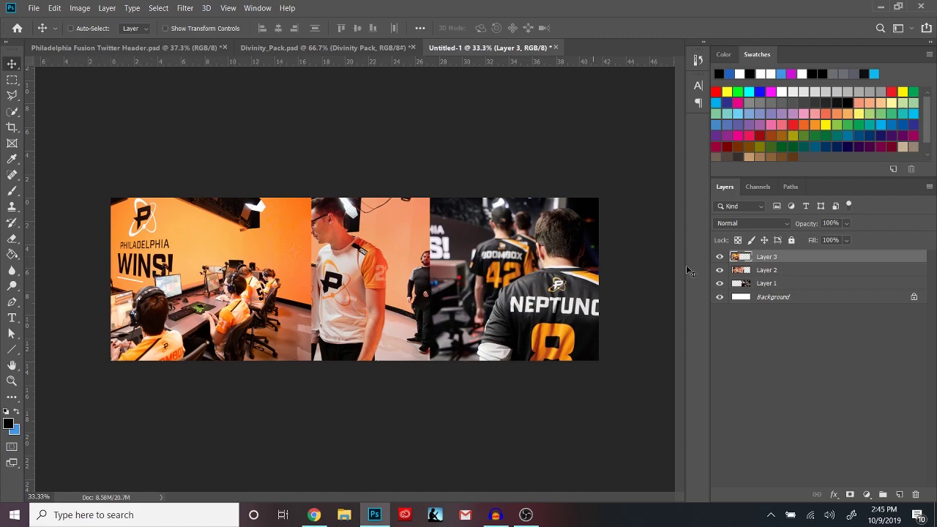
Try Layer 3 beneath Layer 2 in the stacking order and put it back on top
drag(862, 262, 862, 275)
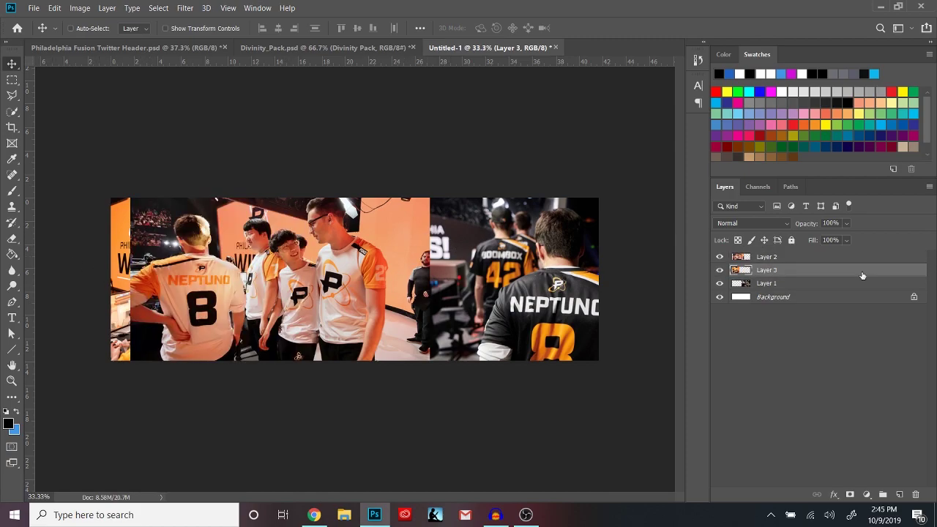
drag(766, 272, 765, 253)
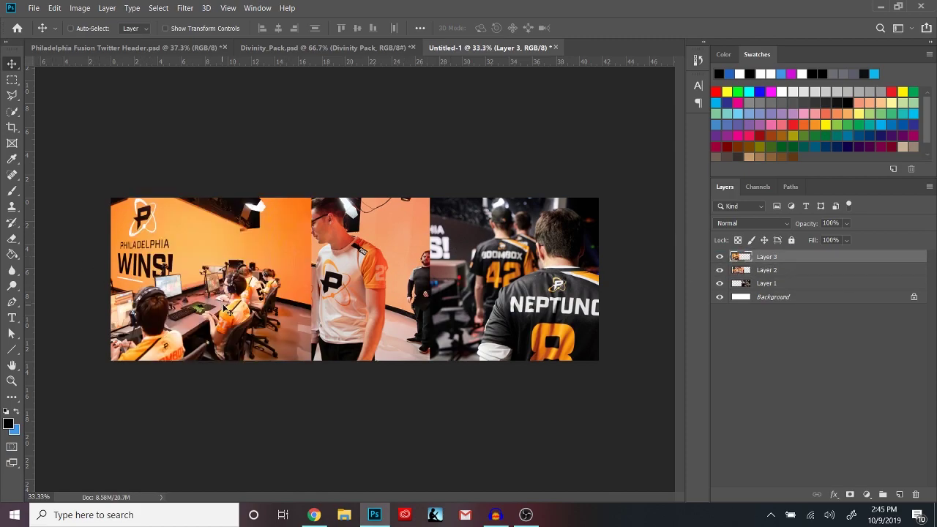
Shift Layer 3's gaming-room photo slightly to the right, using the finished Philadelphia Fusion header as a reference
click(167, 48)
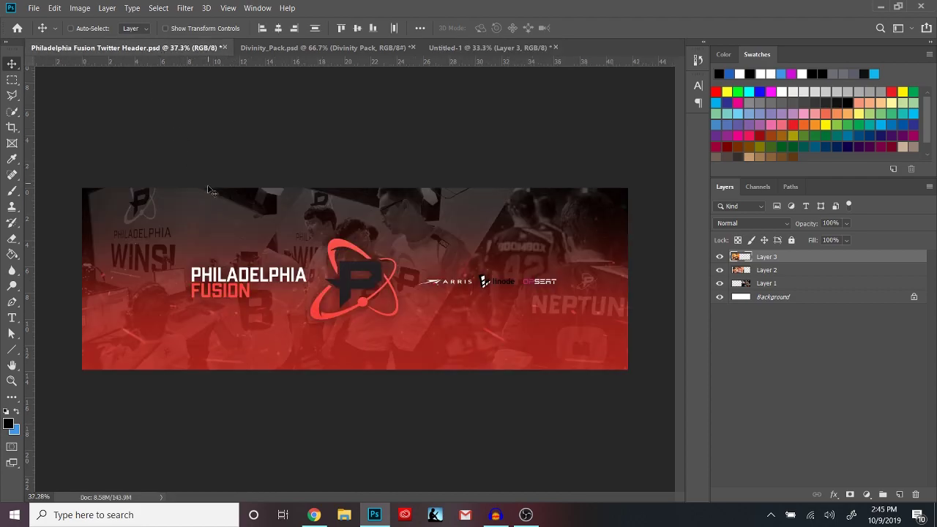
click(483, 48)
drag(209, 238, 226, 239)
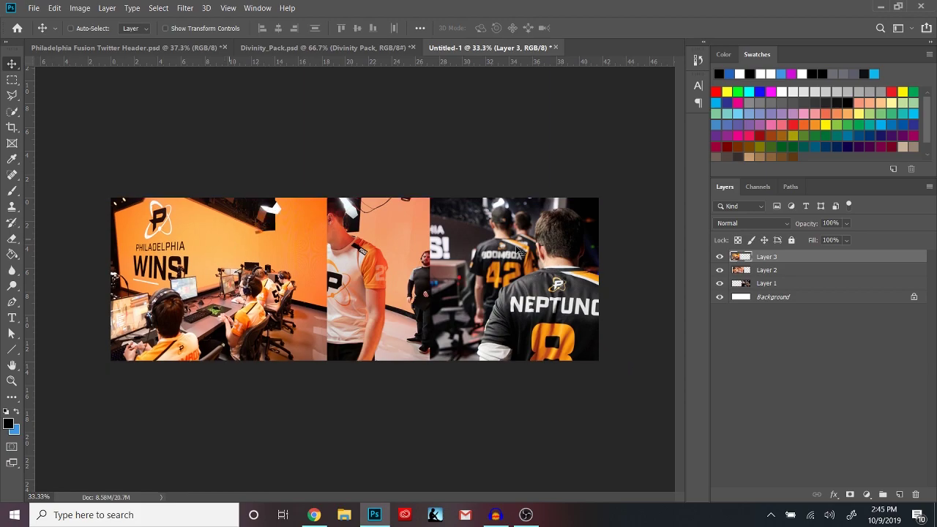
click(186, 48)
click(457, 47)
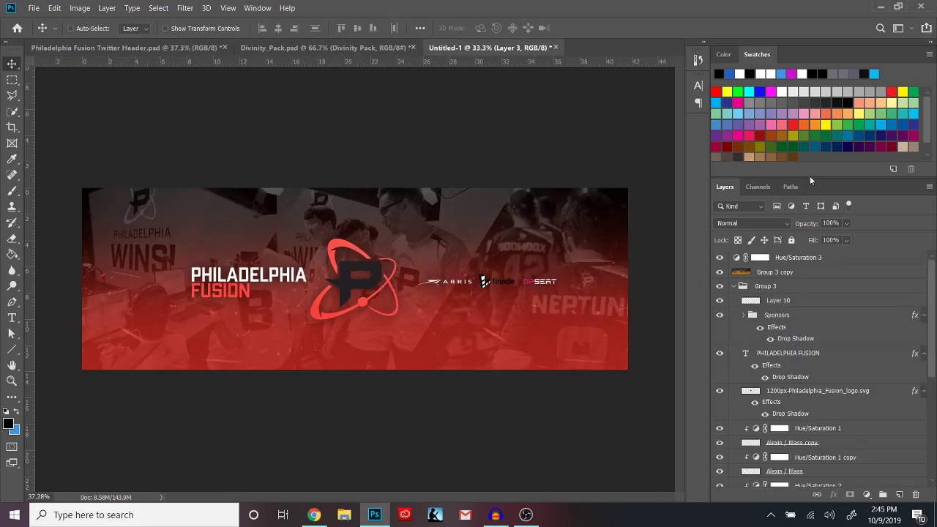
Cut a slanted right edge on Layer 3 by deleting a Polygonal Lasso selection over its right part, and deselect
click(12, 97)
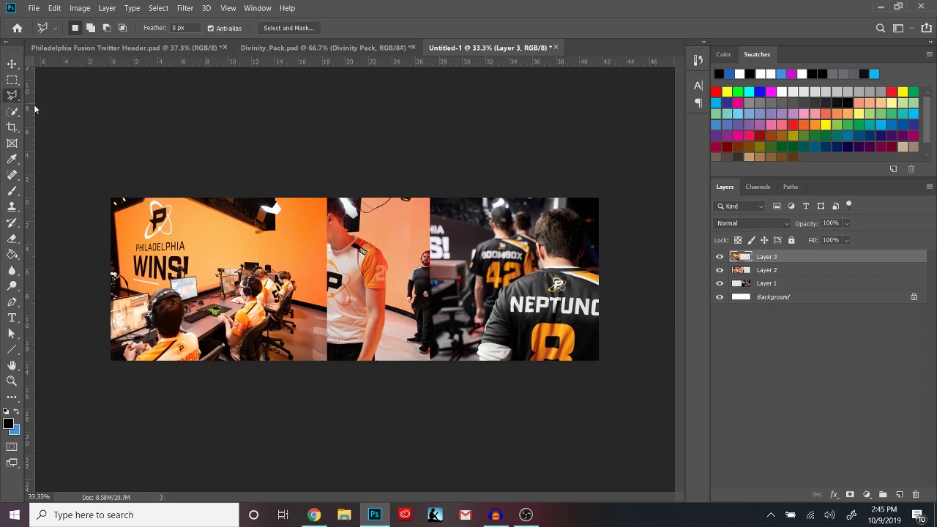
right_click(14, 96)
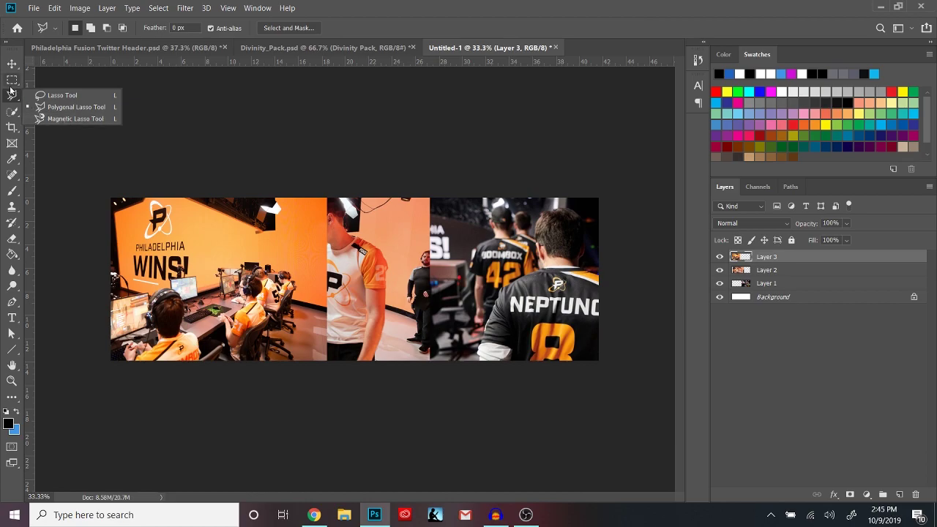
click(44, 107)
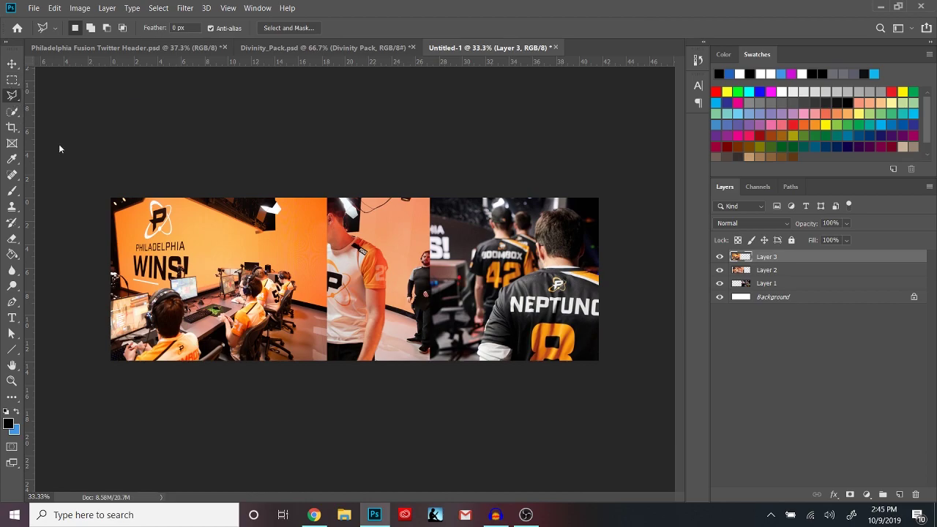
click(197, 382)
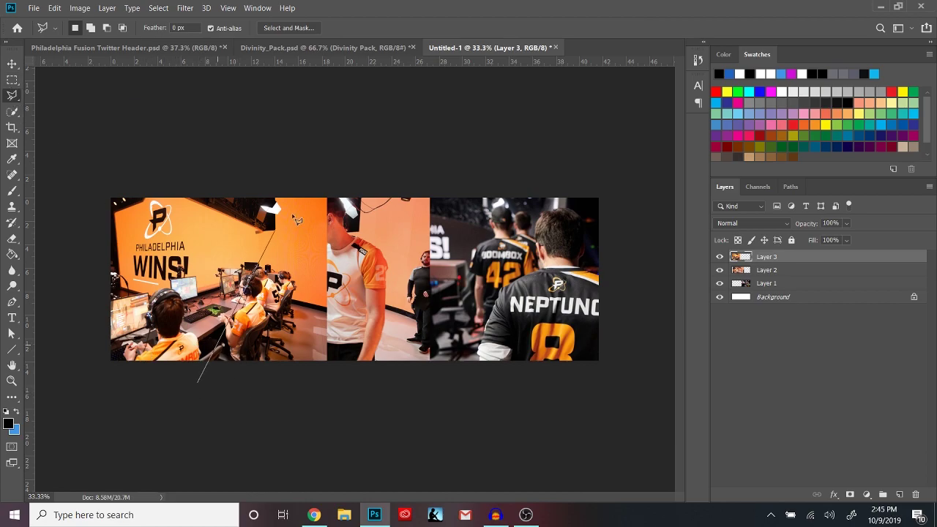
click(342, 167)
click(408, 236)
click(370, 383)
key(Escape)
double_click(259, 417)
key(Delete)
key(ctrl+d)
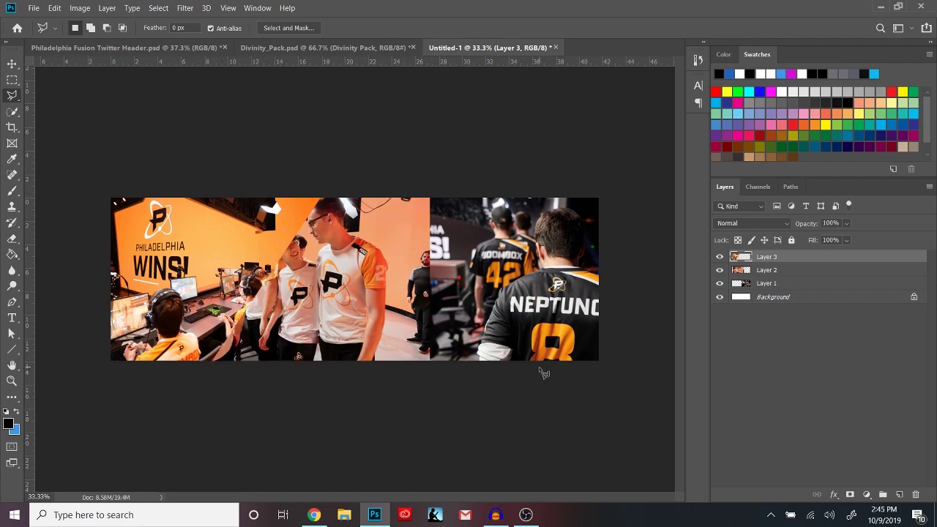
Cut a matching slanted right edge on Layer 2 with a Polygonal Lasso selection, delete that area and deselect
click(842, 270)
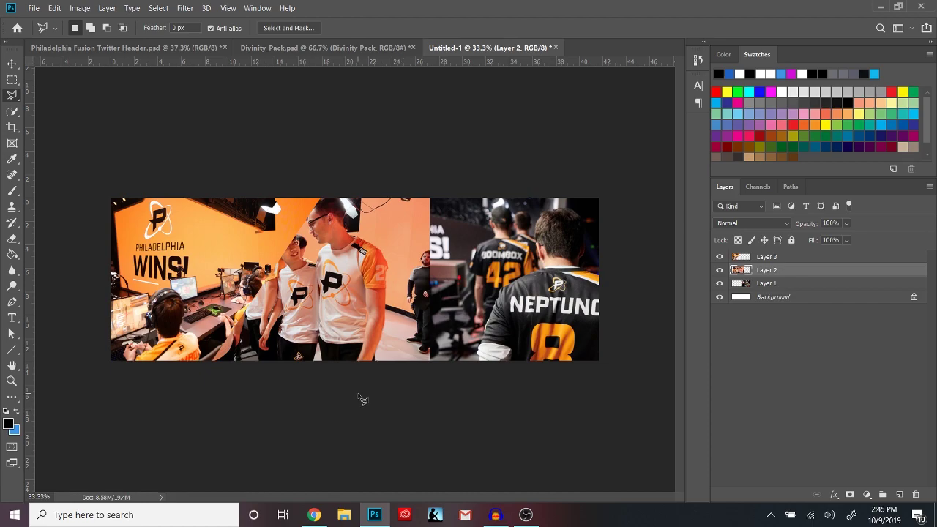
click(329, 398)
click(455, 138)
click(557, 217)
click(496, 454)
double_click(362, 449)
key(Delete)
key(ctrl+d)
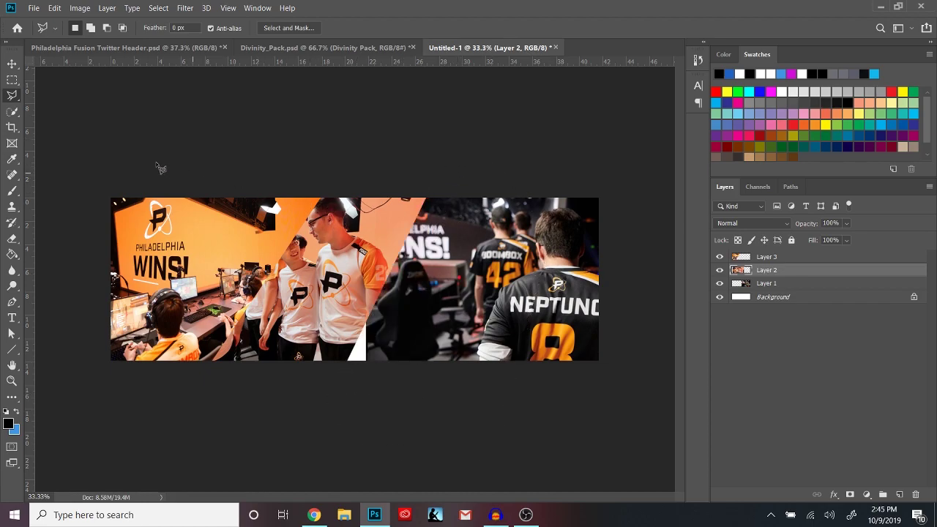
Move Layer 2's team photo right over the Layer 1 photo, and shift Layer 3's photo slightly right
click(12, 64)
drag(395, 298, 462, 297)
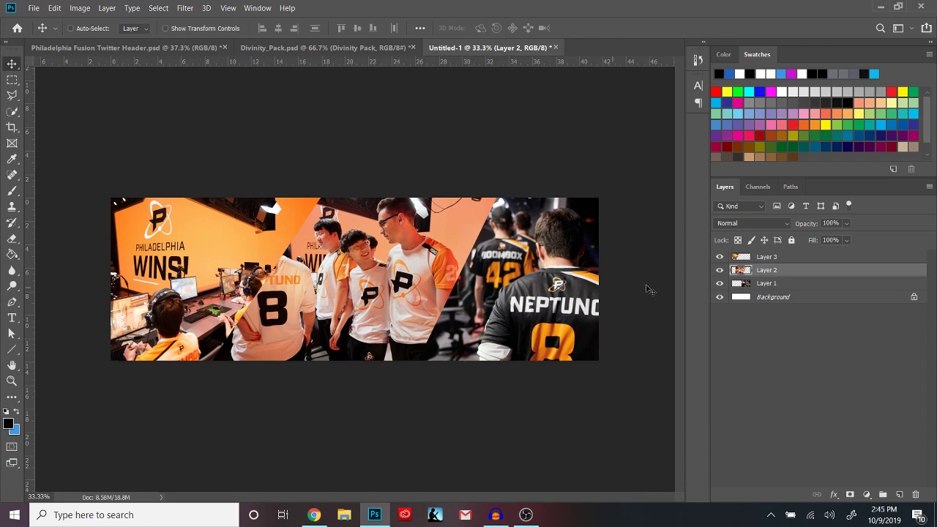
click(754, 258)
drag(259, 260, 293, 261)
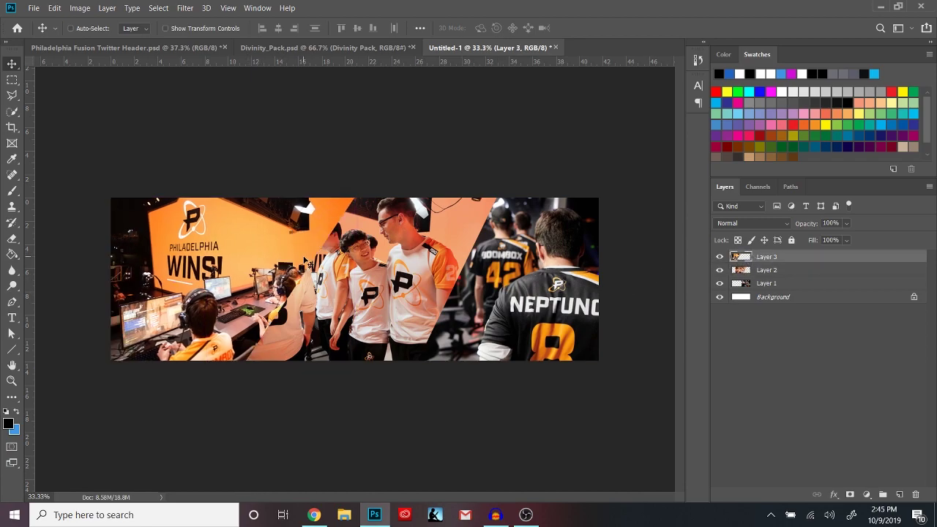
drag(330, 276, 306, 271)
click(353, 274)
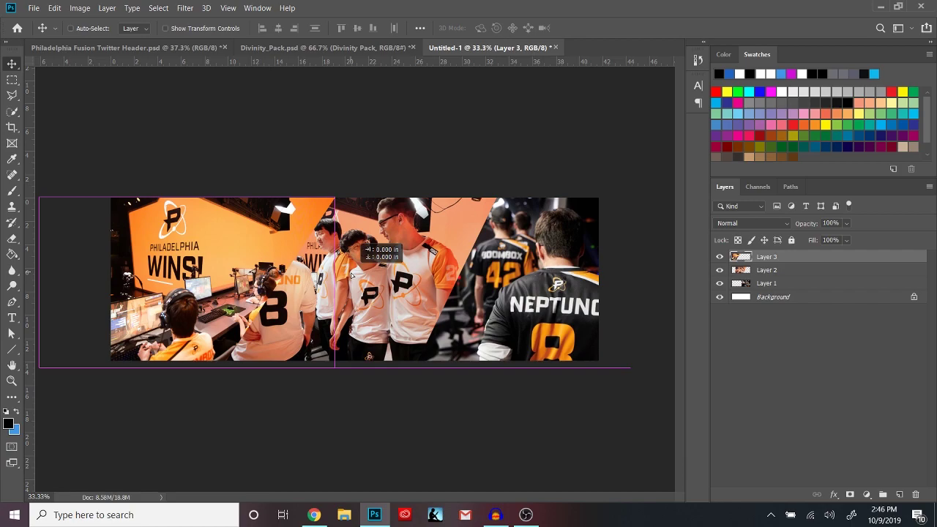
Nudge Layer 2's team photo slightly to the right to fine-tune its place between the other two photos
click(800, 272)
click(780, 286)
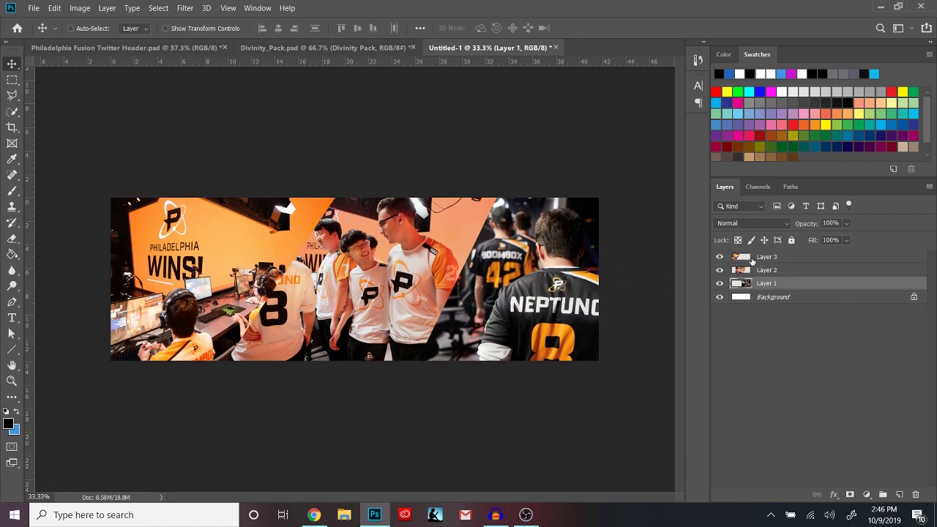
click(774, 271)
mouse_move(454, 281)
mouse_down()
mouse_move(436, 280)
mouse_move(456, 279)
mouse_up()
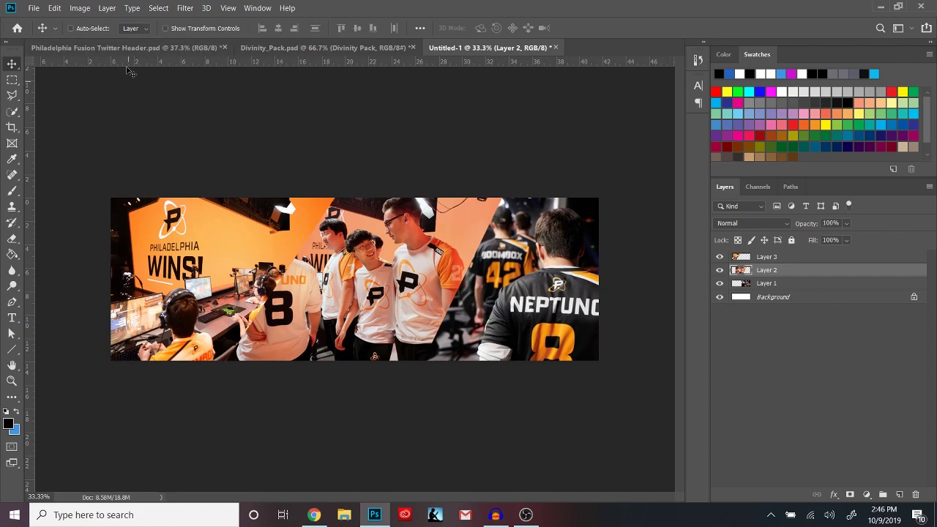
Try a Black & White adjustment with the Default preset on Layer 2 and undo it
click(90, 7)
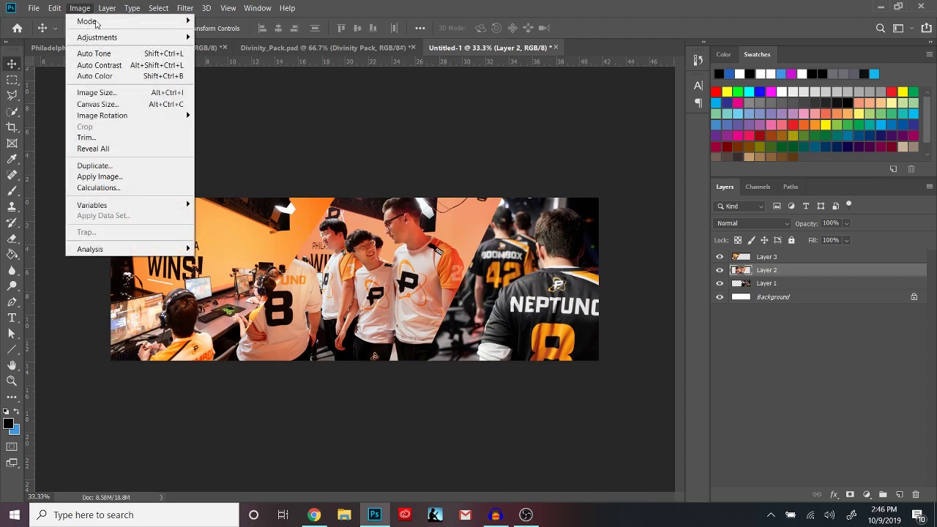
mouse_move(110, 38)
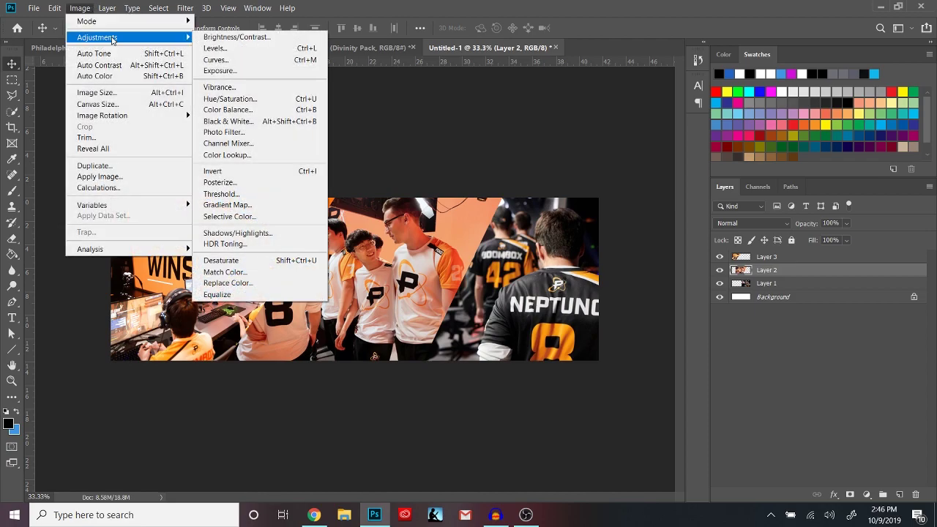
click(229, 121)
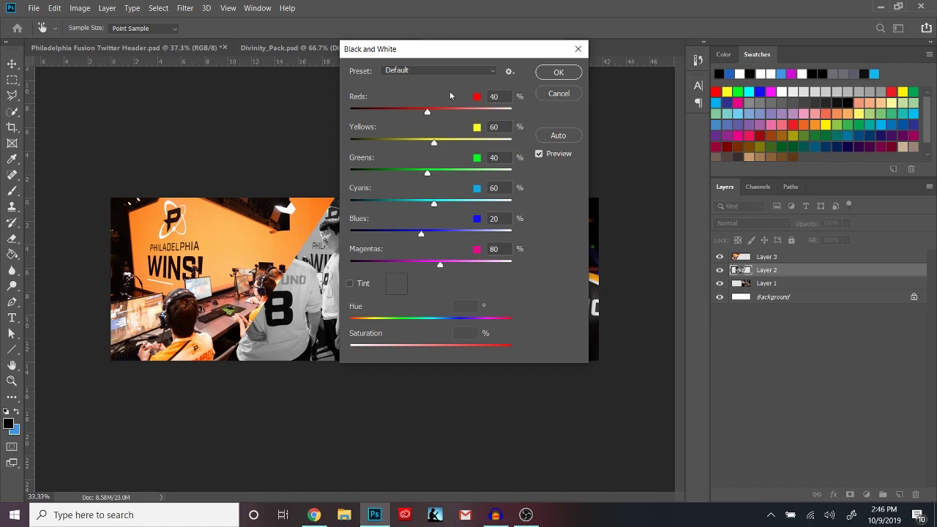
click(545, 76)
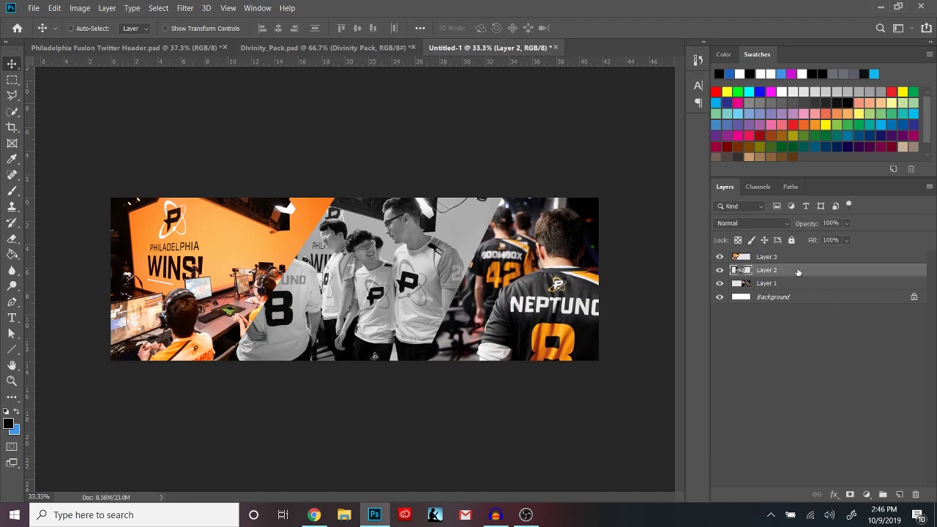
key(ctrl+z)
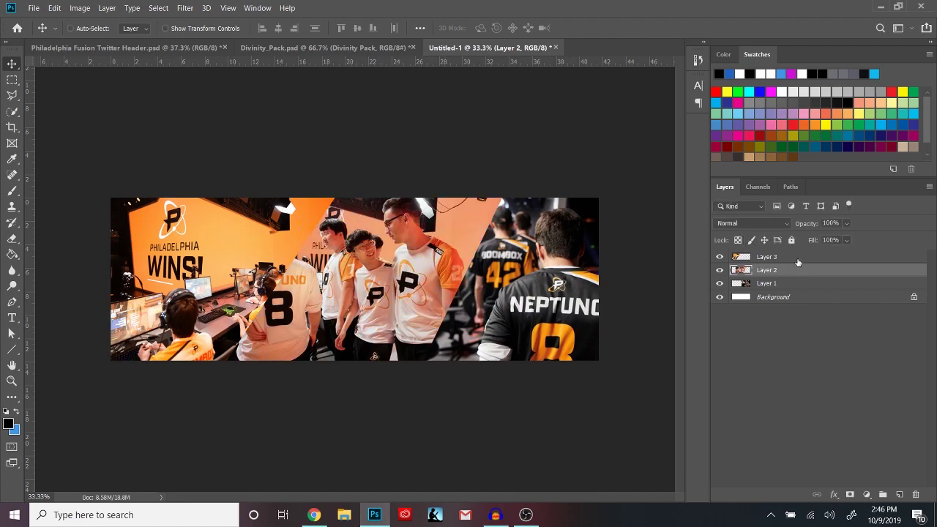
Put Layer 1, Layer 2 and Layer 3 together into one layer group
click(798, 257)
shift+click(798, 283)
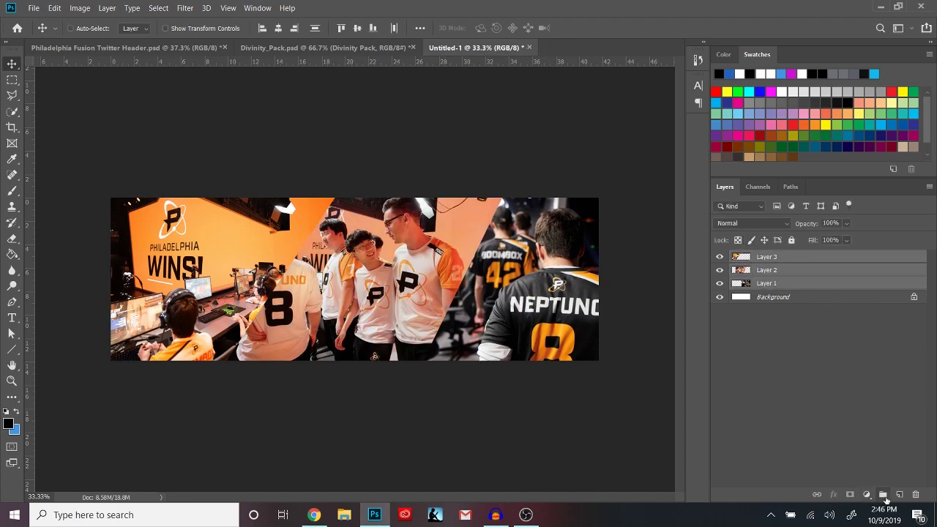
click(883, 494)
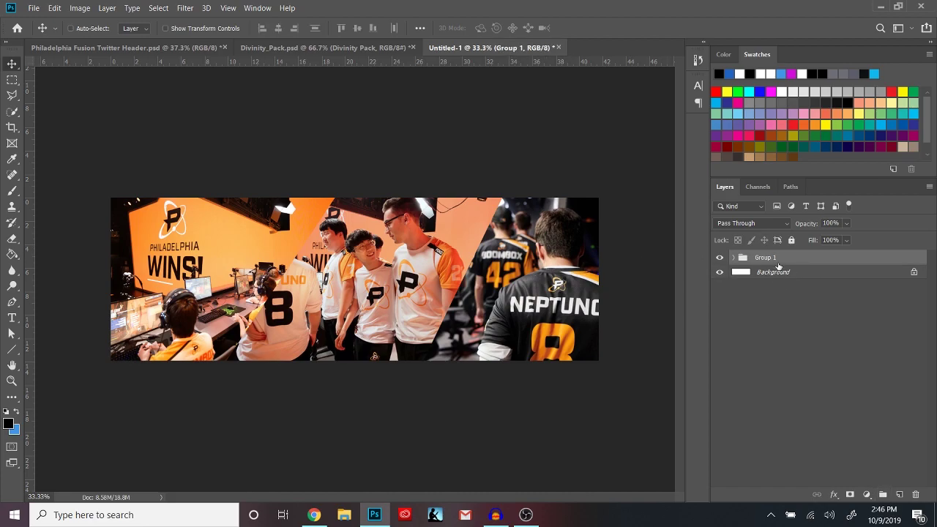
Duplicate the group of team photos and merge the copy into a single layer
click(105, 8)
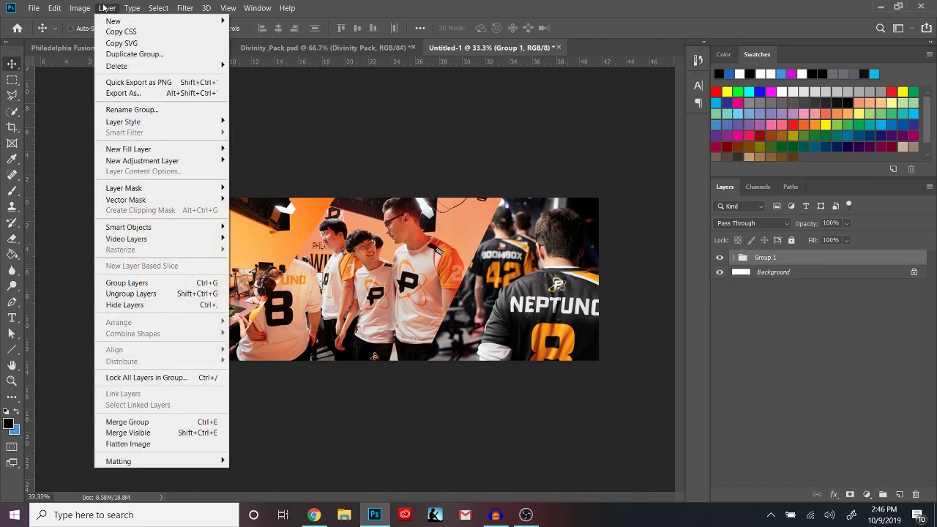
click(80, 8)
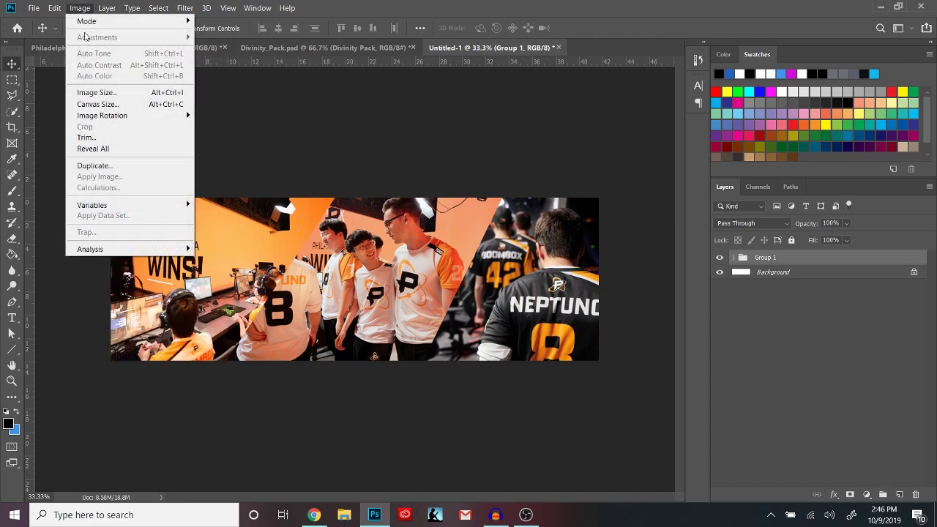
click(810, 257)
key(ctrl+j)
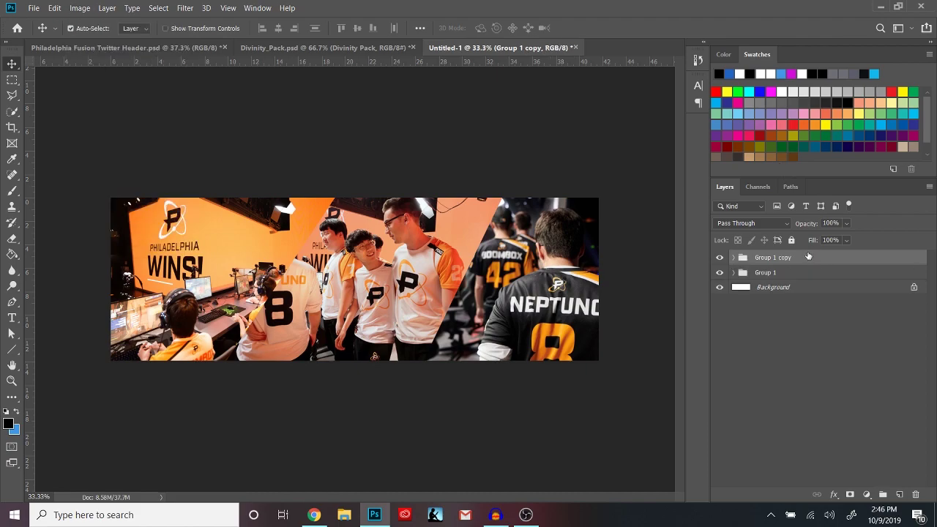
key(ctrl+e)
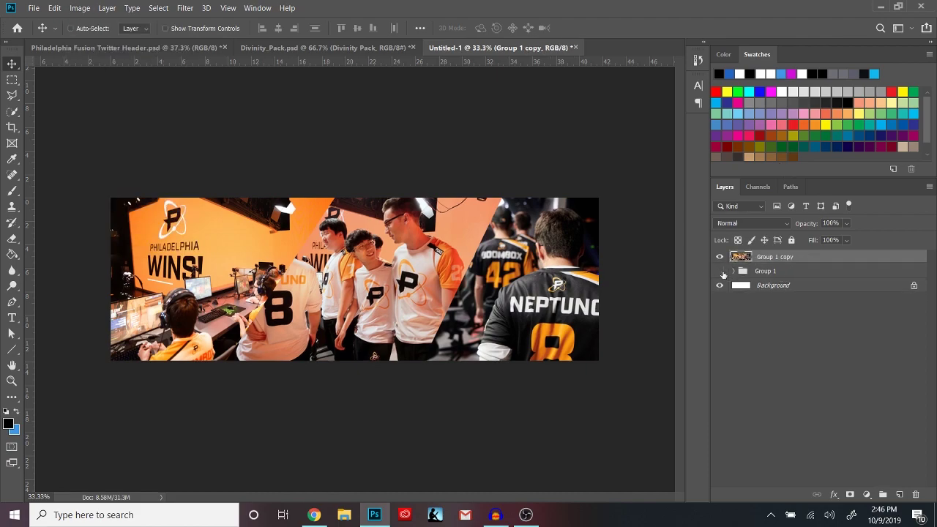
Hide the original photo group and rename both the group and the merged layer as Images
click(720, 271)
double_click(766, 278)
text(Images)
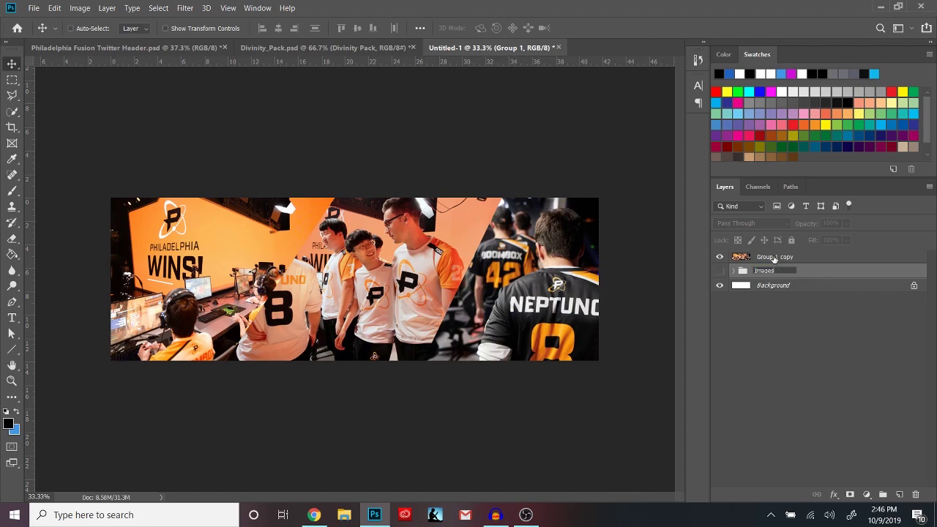
click(774, 256)
double_click(775, 256)
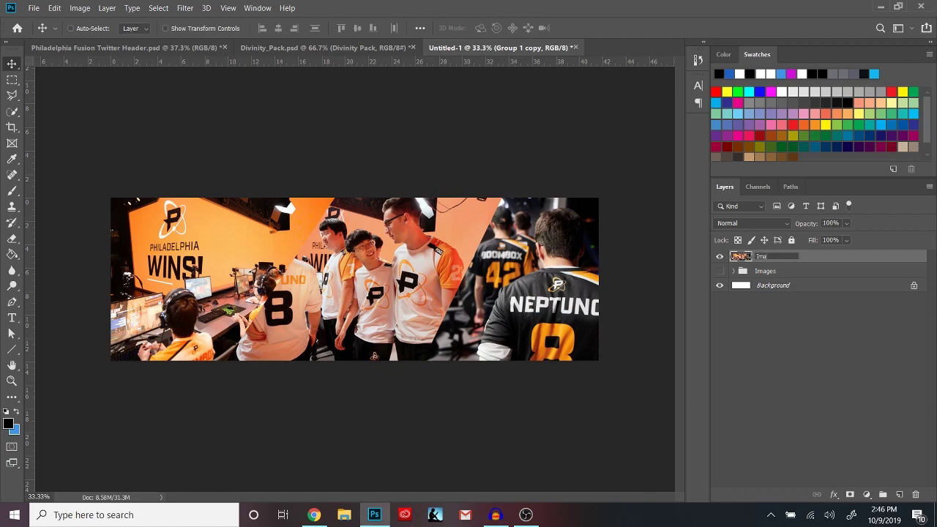
click(879, 421)
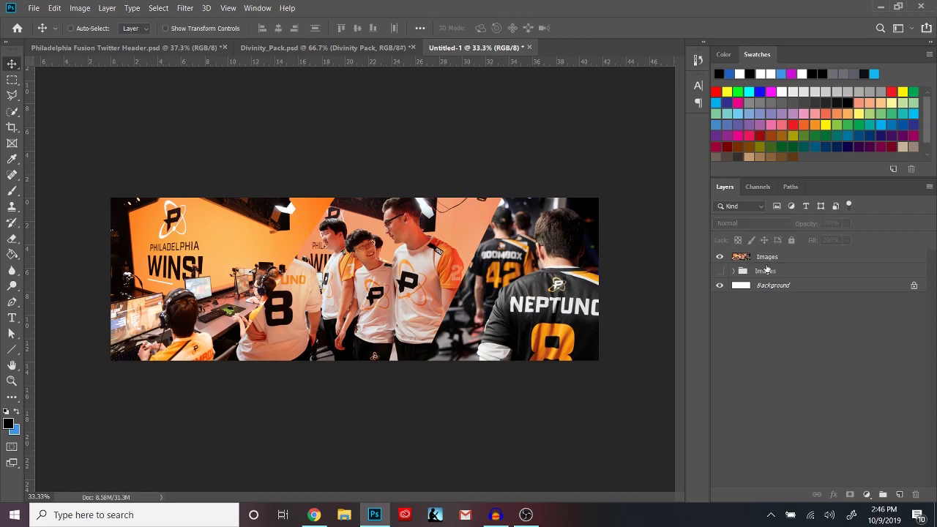
Apply a Black & White adjustment with the Default preset to the merged Images layer
click(767, 257)
click(82, 8)
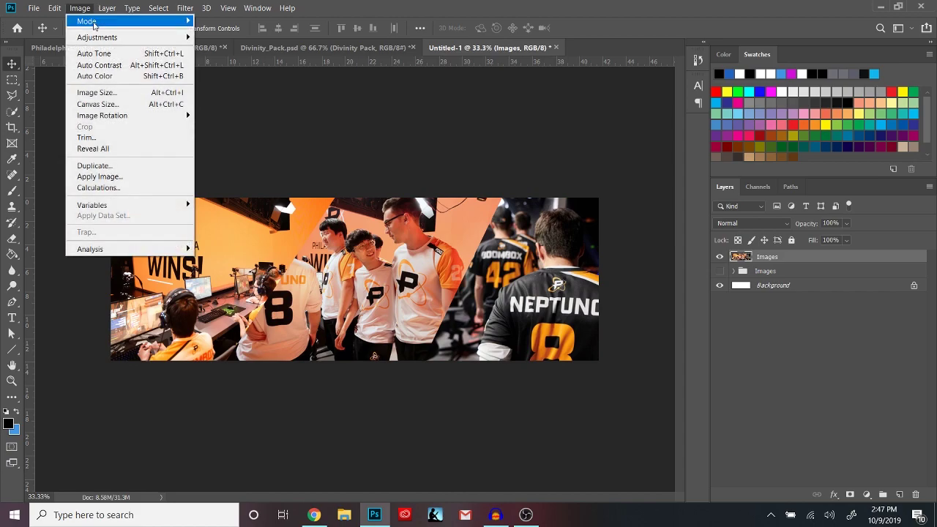
mouse_move(99, 37)
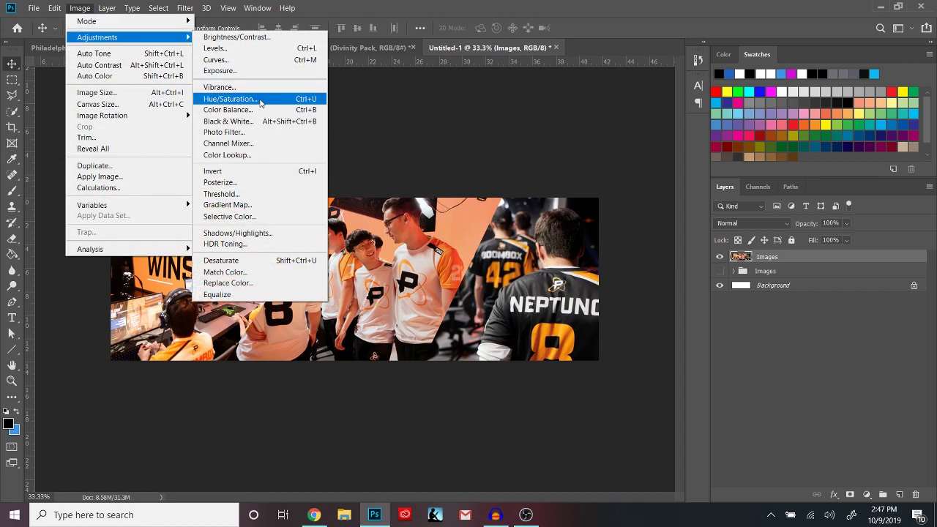
click(259, 121)
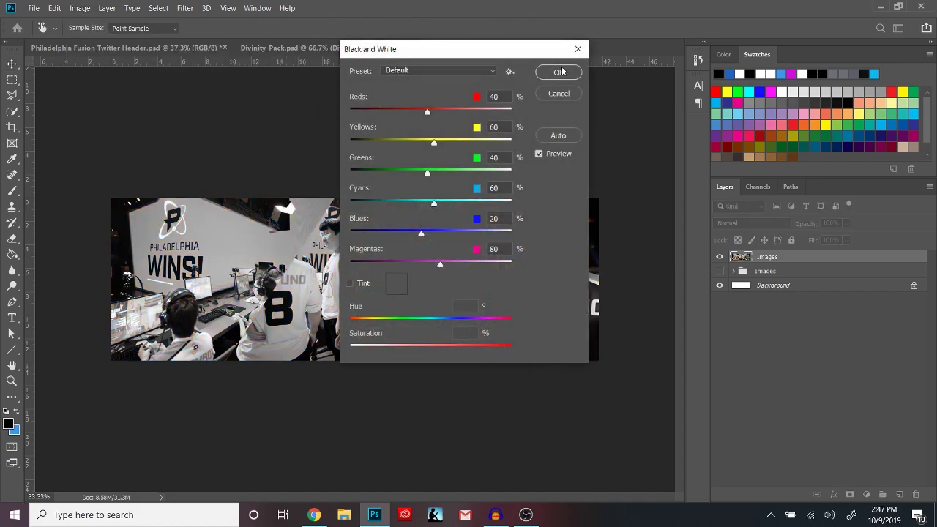
click(561, 72)
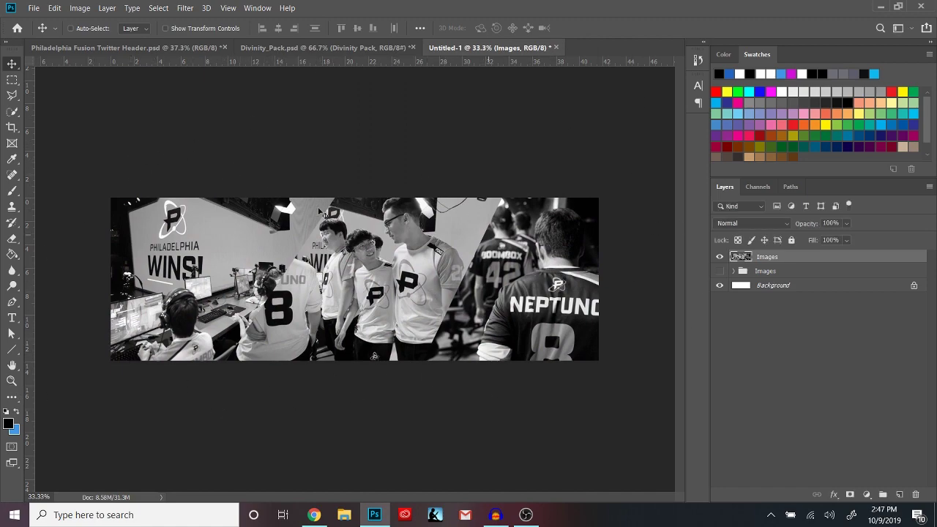
Add an Exposure adjustment layer above the black-and-white Images layer
click(867, 494)
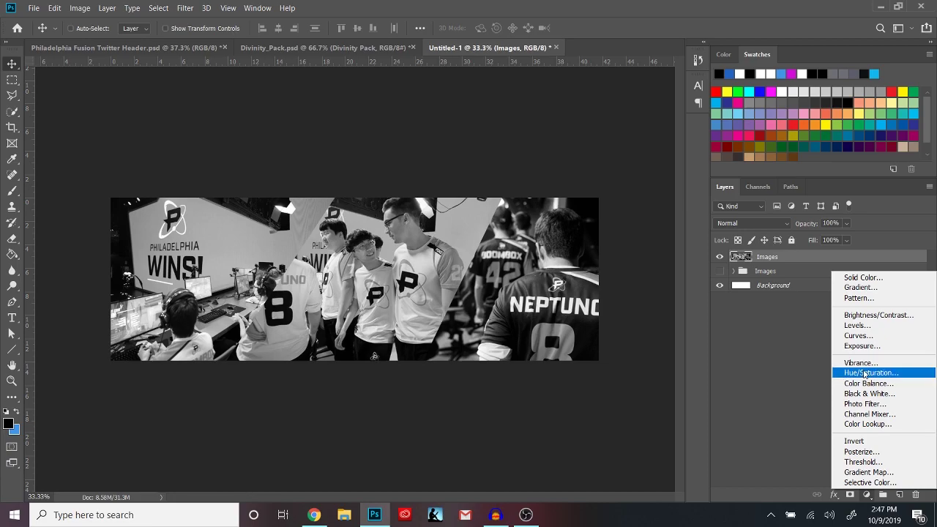
click(870, 499)
click(868, 498)
click(832, 458)
click(868, 496)
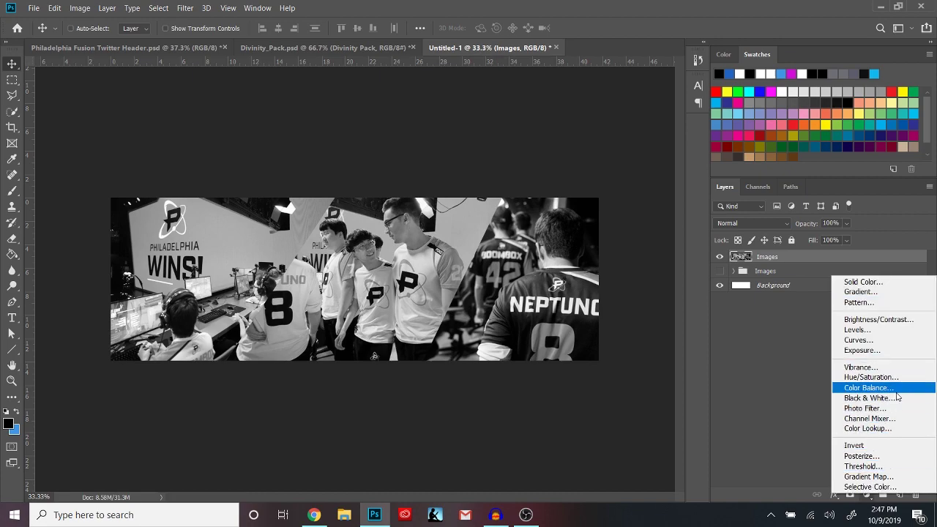
click(876, 352)
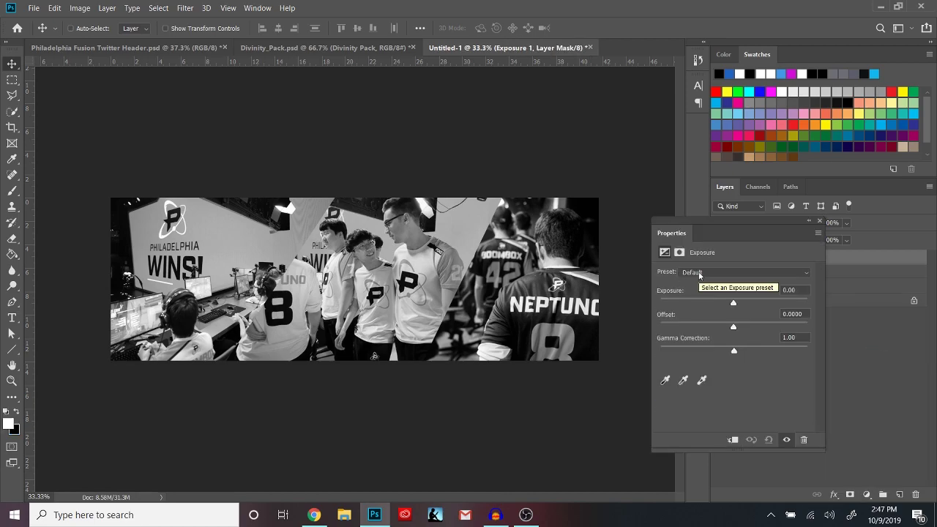
Set the Exposure adjustment to an exposure of -3.89 and a gamma correction of 0.91
click(791, 290)
text(-)
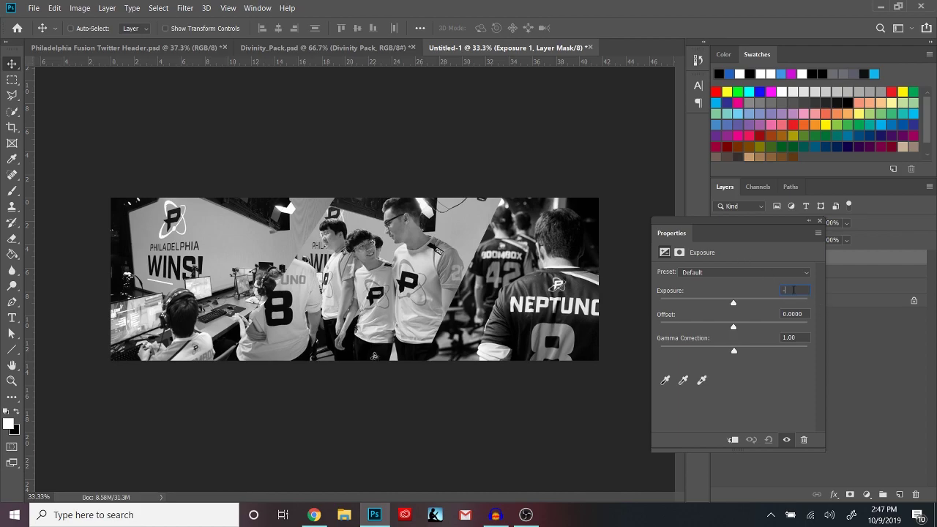
text(3.89)
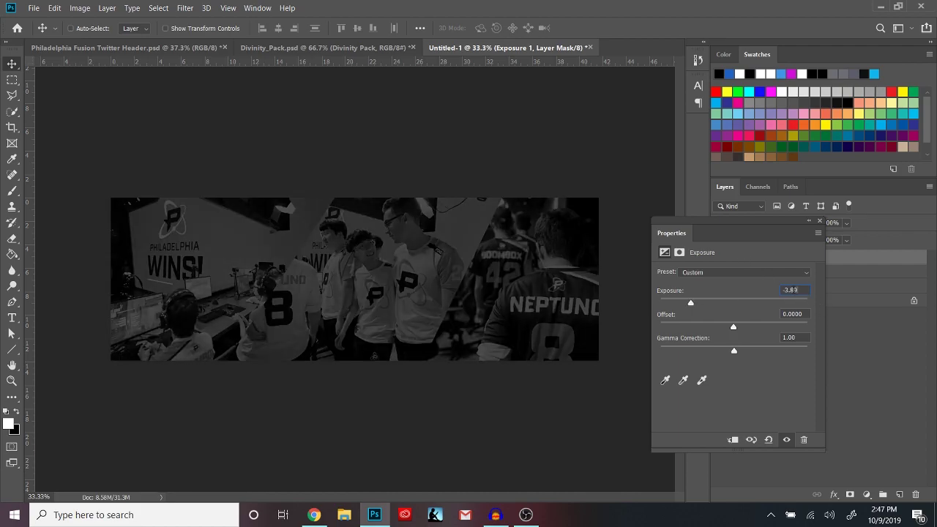
click(810, 337)
text(.91)
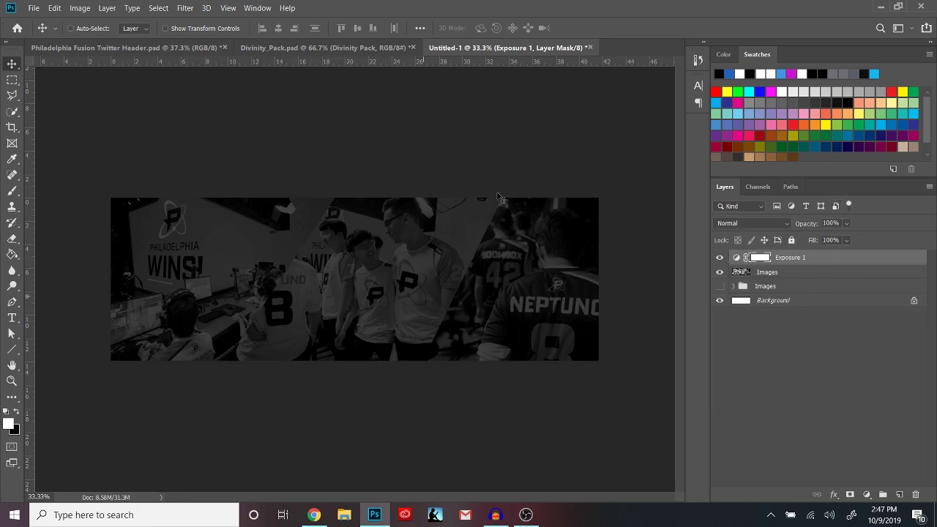
Compare the photos with and without the Exposure adjustment, and check the look of the finished Philadelphia Fusion Twitter Header document
click(719, 258)
click(721, 261)
click(721, 261)
click(721, 260)
click(720, 260)
click(721, 261)
click(135, 48)
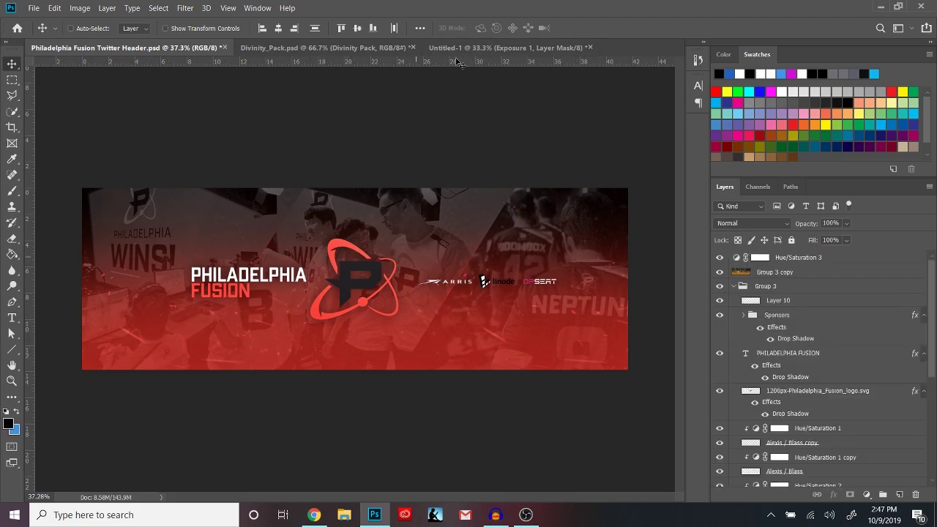
click(516, 48)
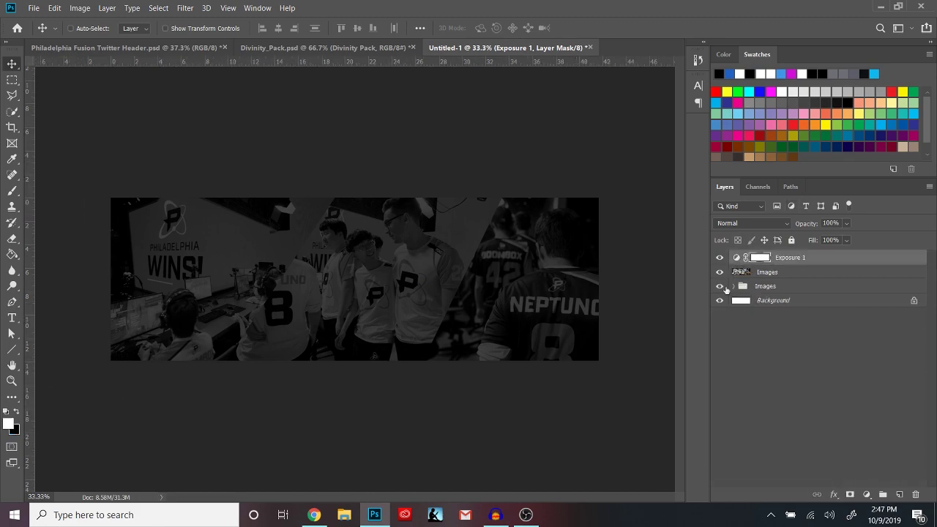
Hide the Exposure 1 and merged Images layers and sample orange ff7c1f from the color photos as the foreground color
click(714, 273)
click(719, 258)
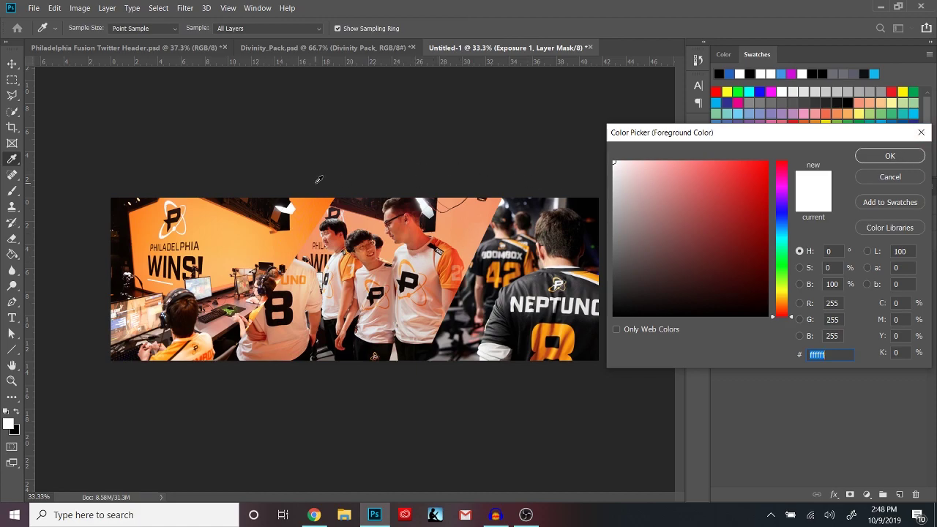
click(886, 155)
key(v)
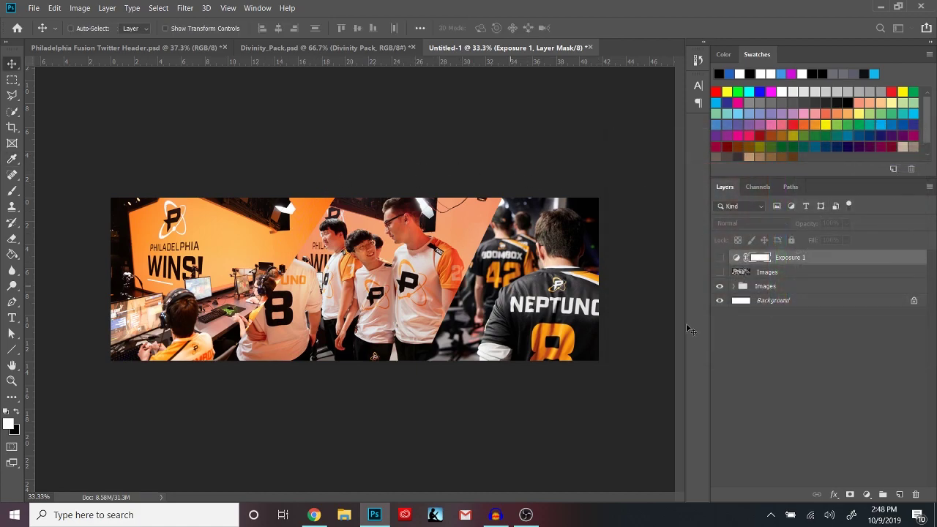
click(785, 287)
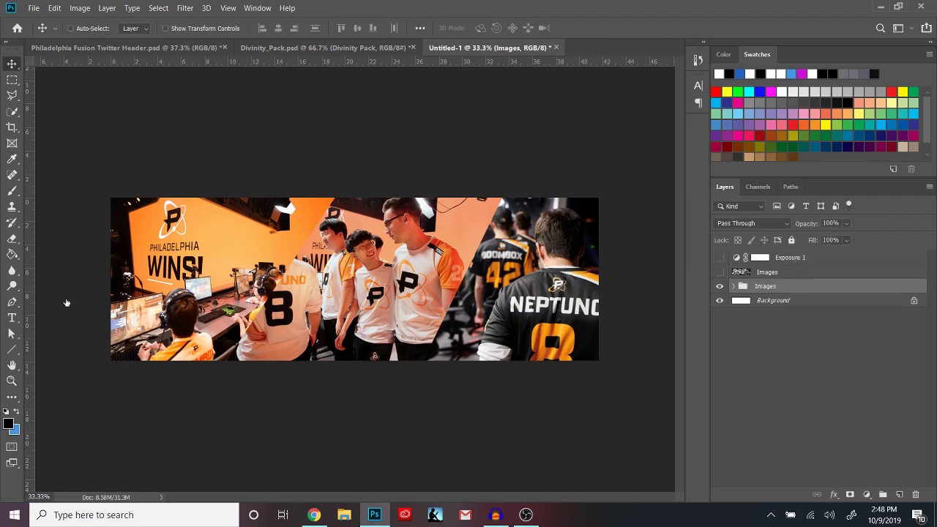
click(8, 423)
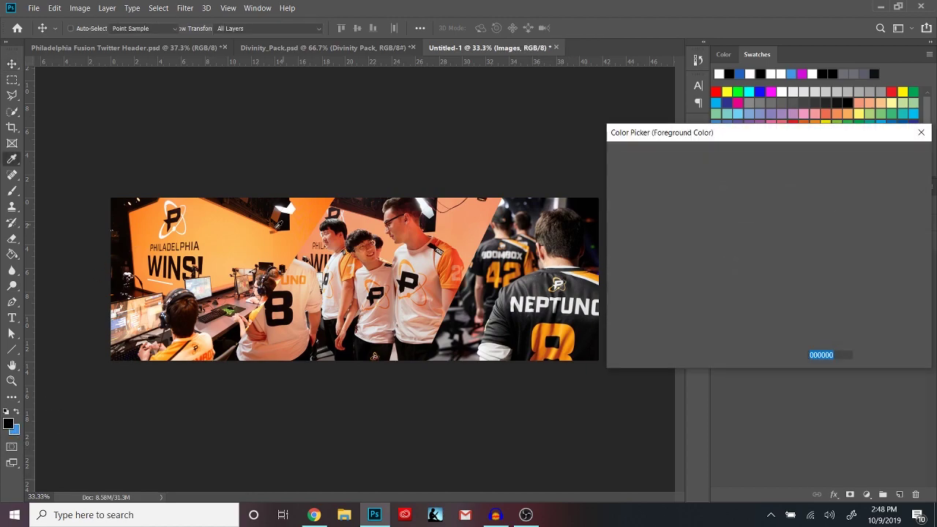
click(328, 208)
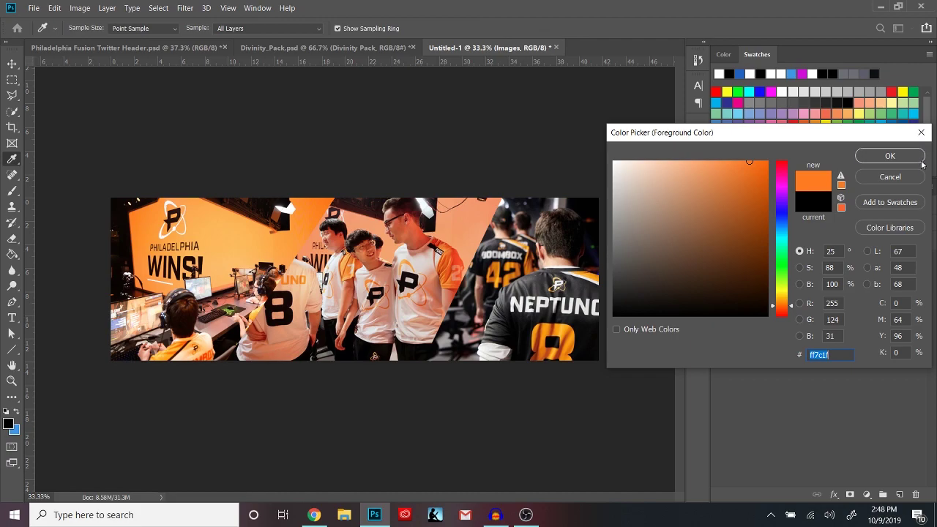
click(889, 156)
Show the merged Images and Exposure 1 layers again and add a new empty layer above Exposure 1
click(719, 271)
click(719, 257)
click(768, 271)
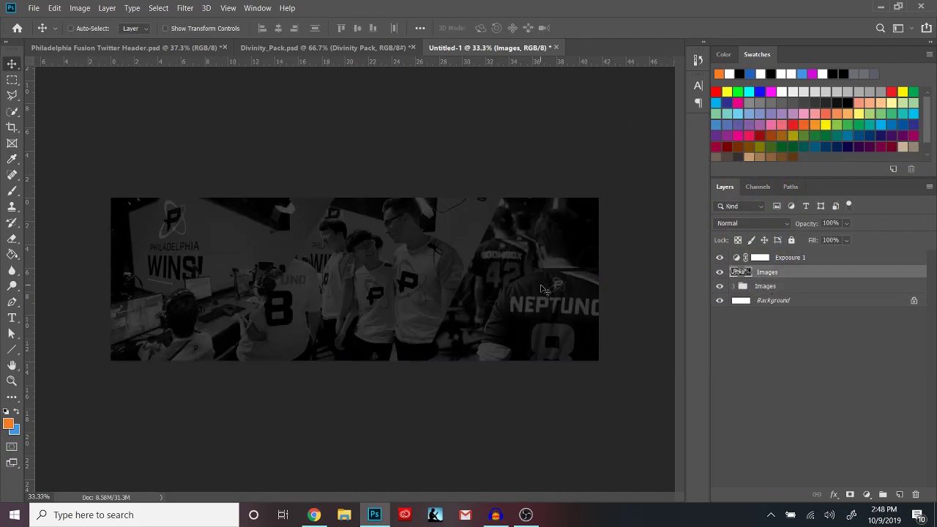
click(801, 260)
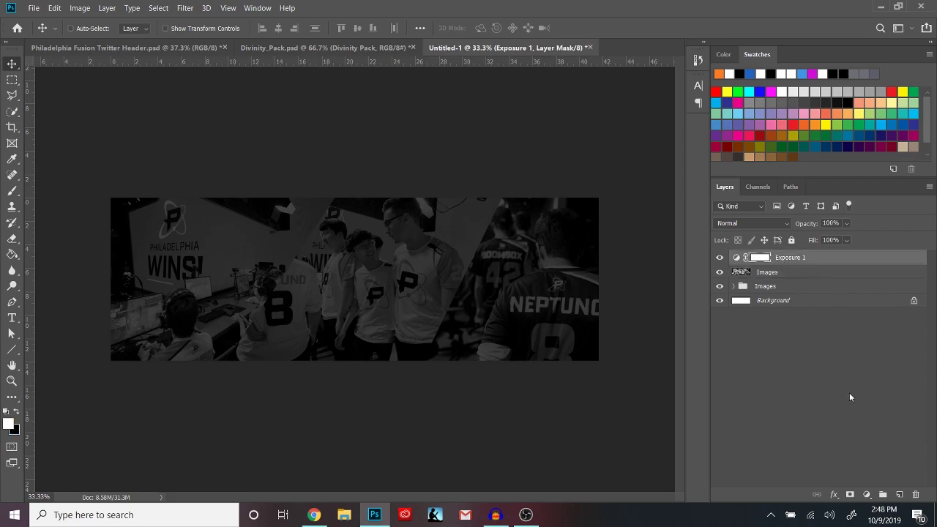
click(900, 495)
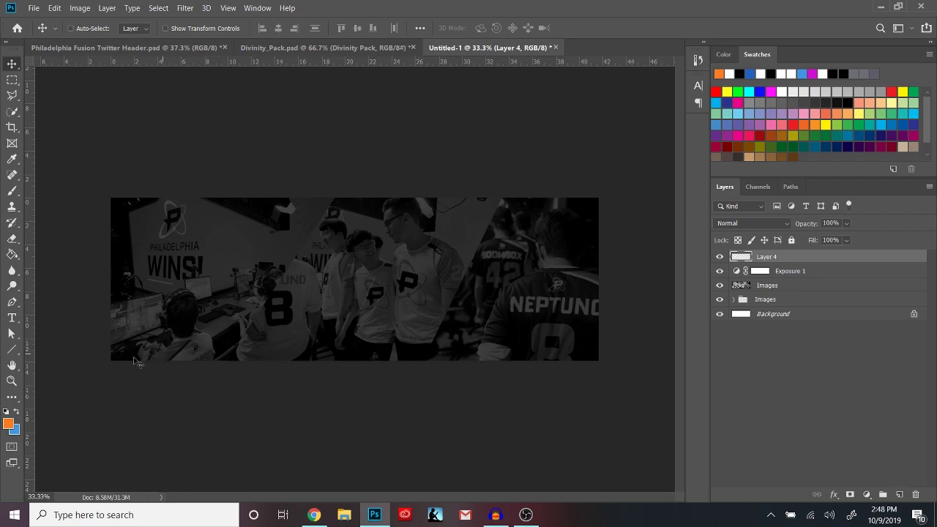
Paint an orange glow along the header's lower edge on Layer 4 with a soft 1568 px brush, and set the layer opacity to 60%
click(11, 191)
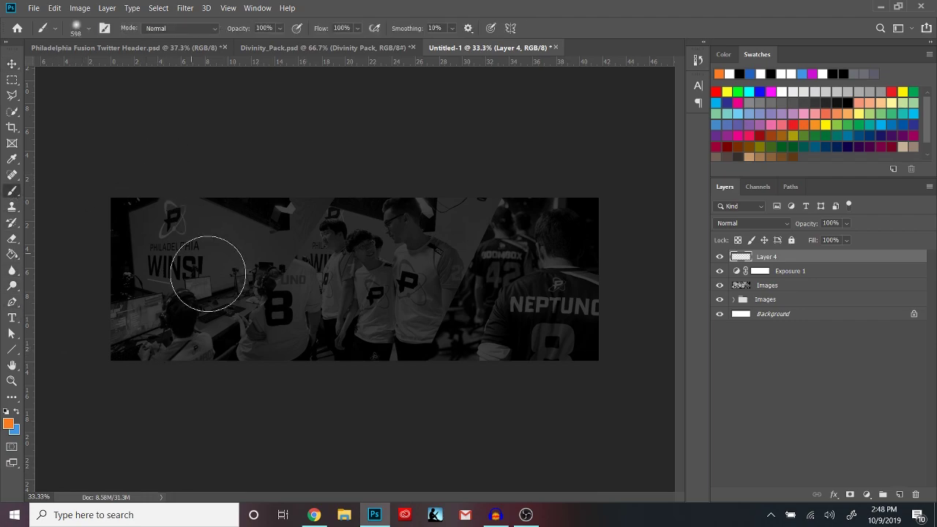
mouse_move(222, 281)
mouse_down()
mouse_move(366, 283)
mouse_move(328, 288)
mouse_up()
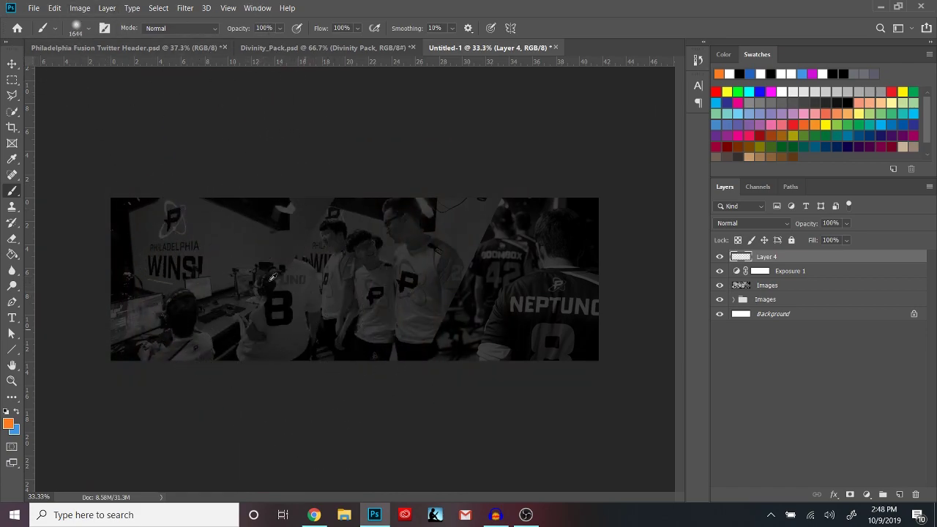
mouse_move(270, 278)
mouse_down()
mouse_move(245, 288)
mouse_move(331, 297)
mouse_move(144, 285)
mouse_move(224, 236)
mouse_up()
mouse_move(196, 30)
mouse_down()
mouse_move(230, 475)
mouse_move(227, 215)
mouse_move(231, 230)
mouse_move(220, 143)
mouse_up()
drag(219, 298, 232, 301)
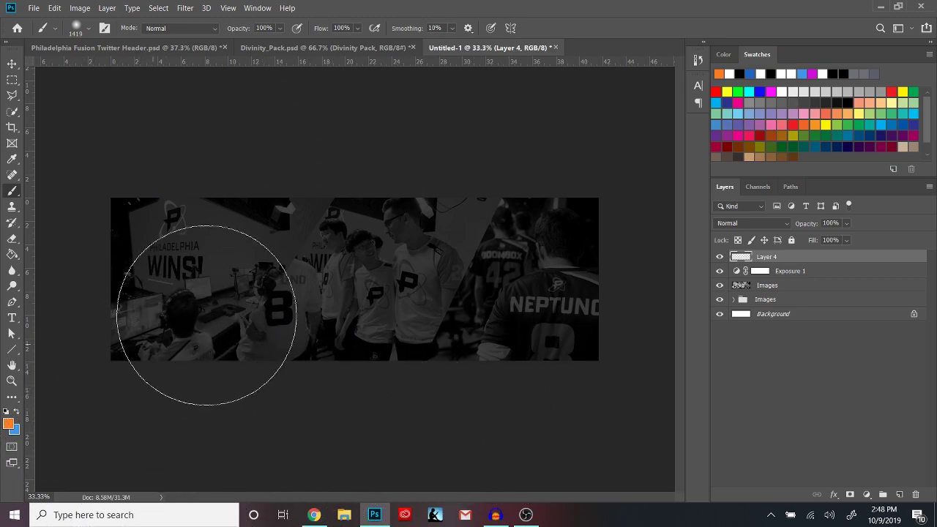
drag(205, 300, 213, 302)
drag(107, 392, 598, 395)
key(ctrl+z)
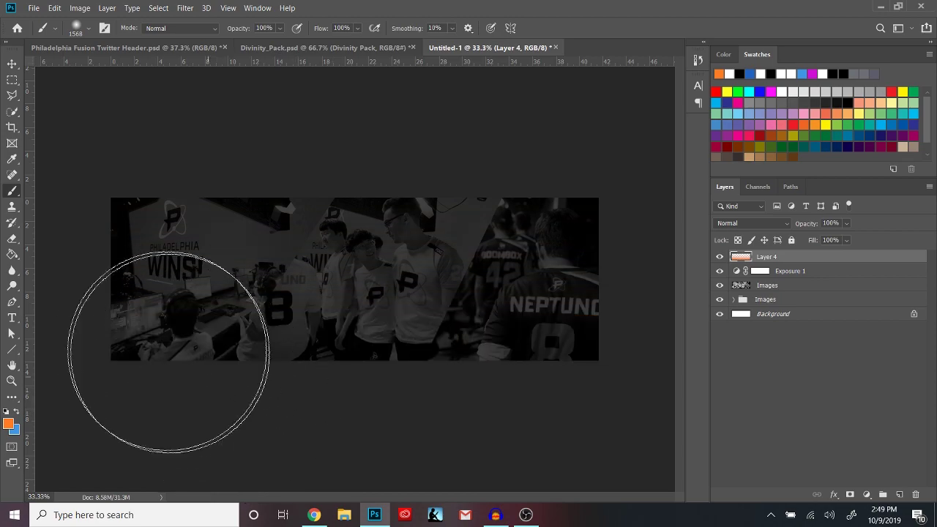
drag(129, 387, 936, 357)
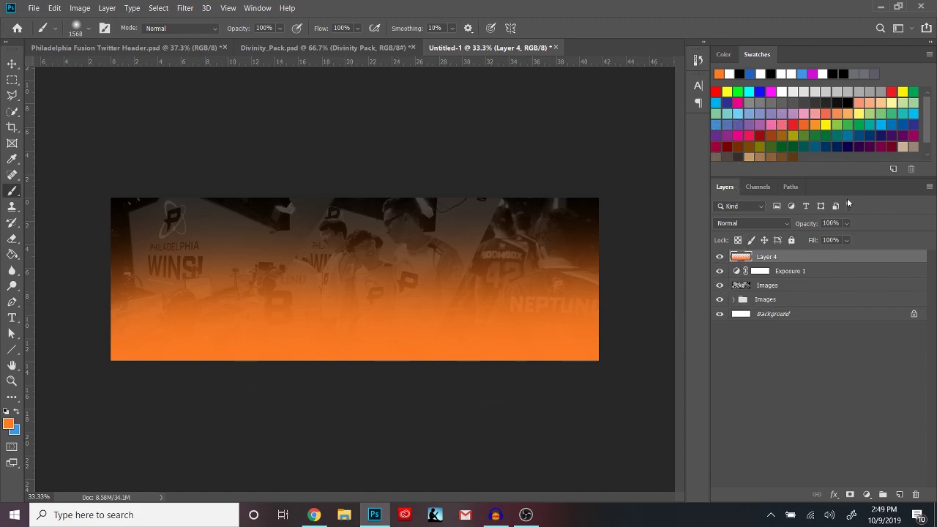
text(60)
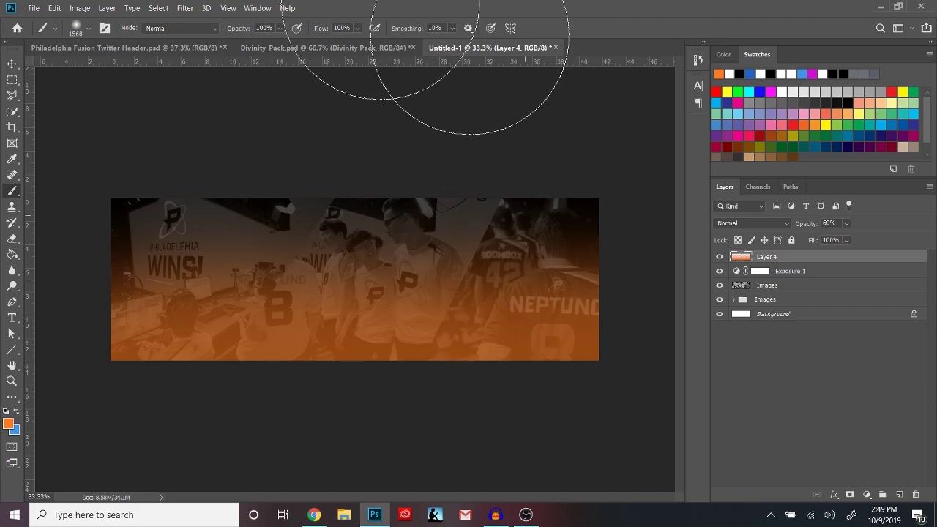
Examine the orange glow layer and flare layers in the finished Philadelphia Fusion Twitter Header document, and return to Untitled-1
click(165, 47)
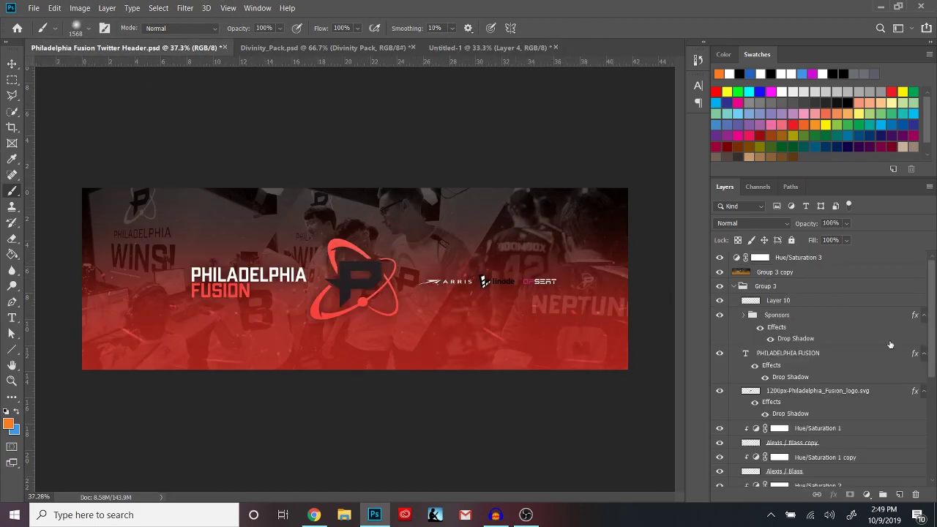
scroll(901, 340, down, 3)
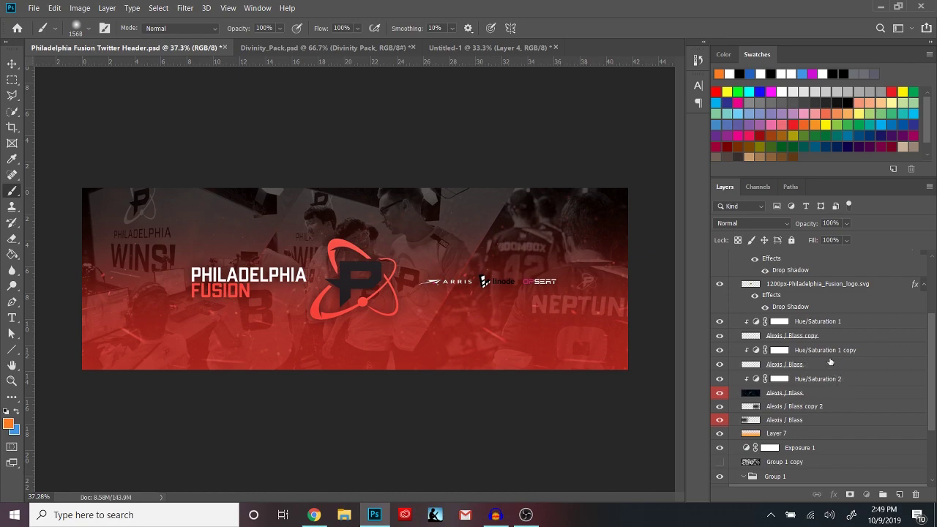
click(821, 349)
click(829, 426)
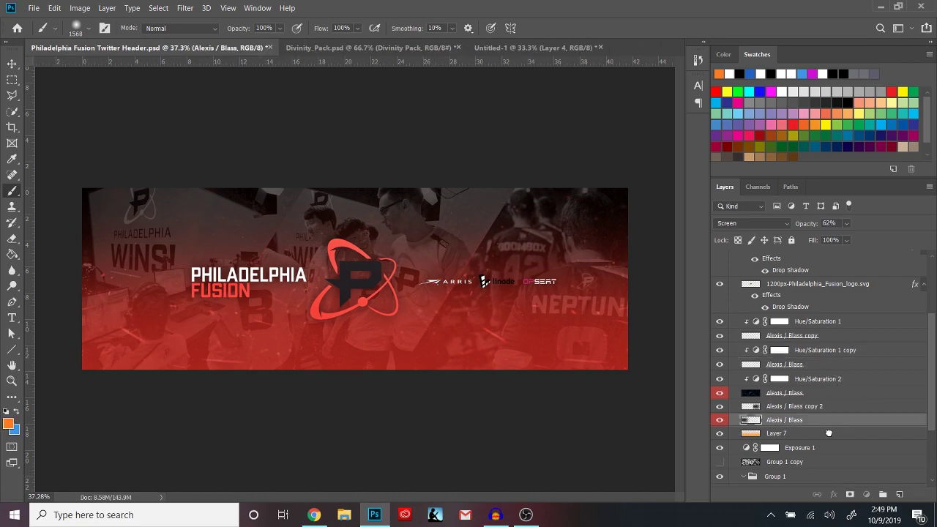
click(829, 434)
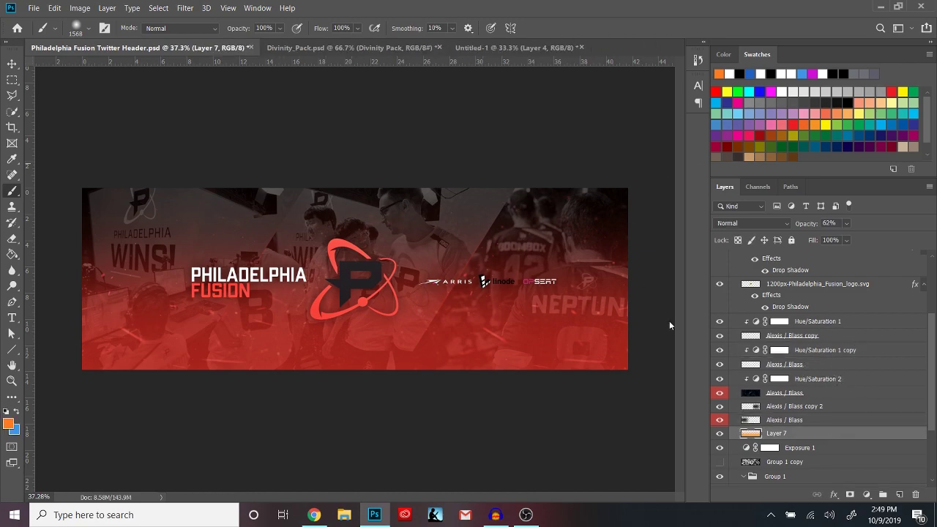
click(505, 48)
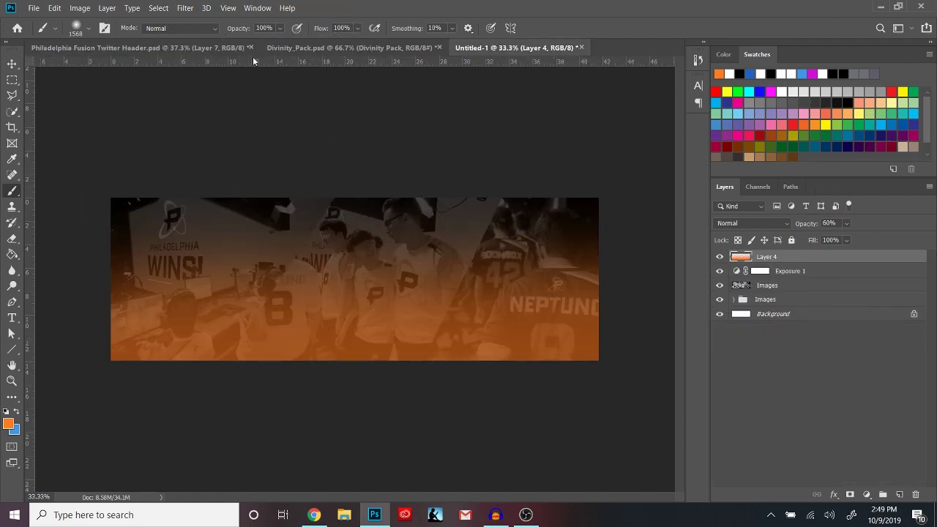
Switch to the Divinity_Pack document, expand the Divinity Pack group, and show and expand its Flares group
click(300, 47)
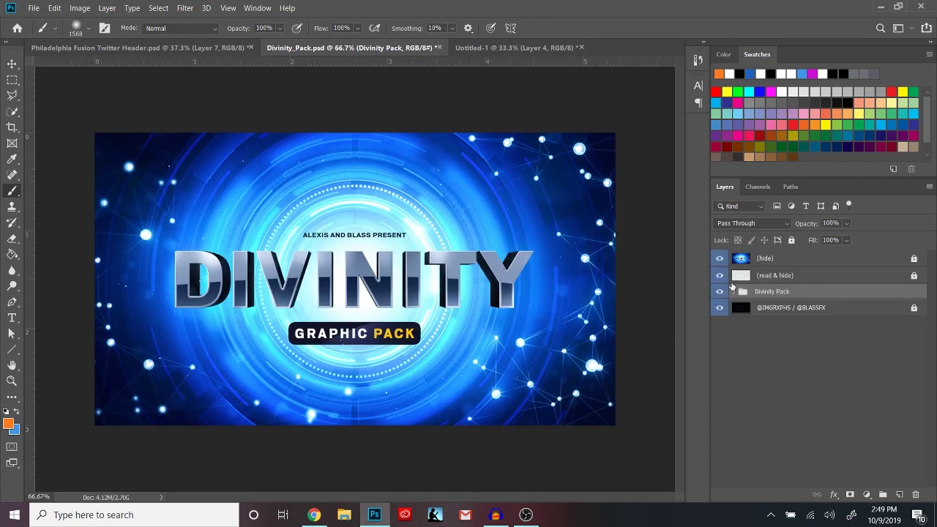
click(734, 291)
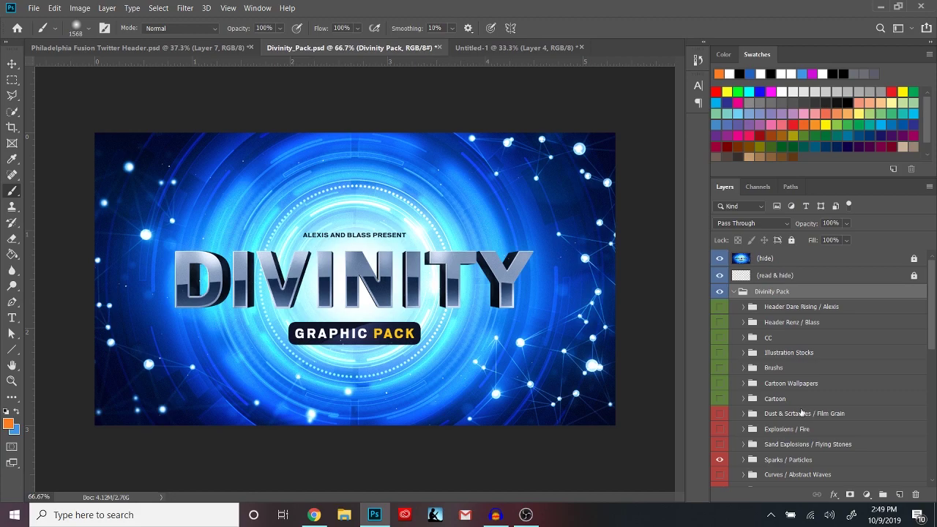
scroll(744, 404, down, 3)
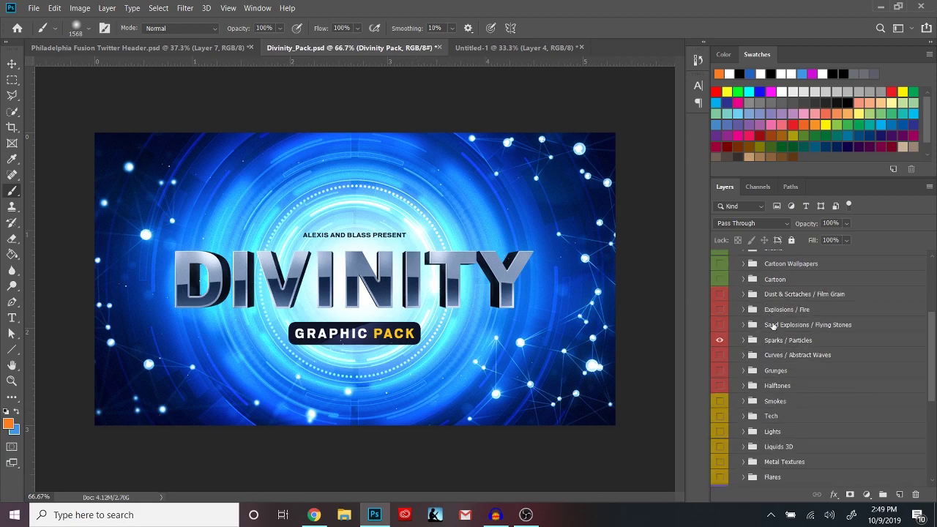
scroll(772, 325, down, 3)
scroll(775, 389, down, 1)
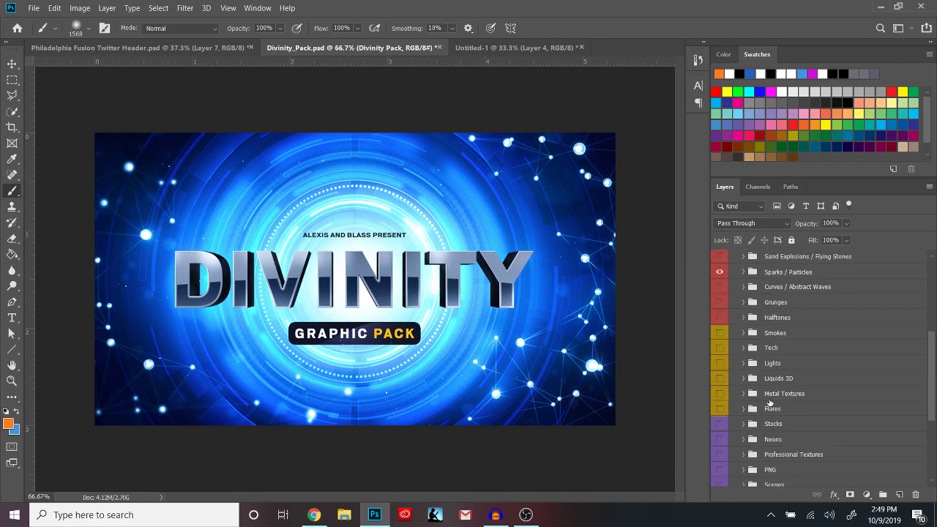
click(720, 410)
click(743, 408)
Turn on a flare layer in the Flares group and hide the "(hide)" cover layer above the Divinity Pack group
scroll(820, 401, down, 3)
scroll(809, 402, down, 4)
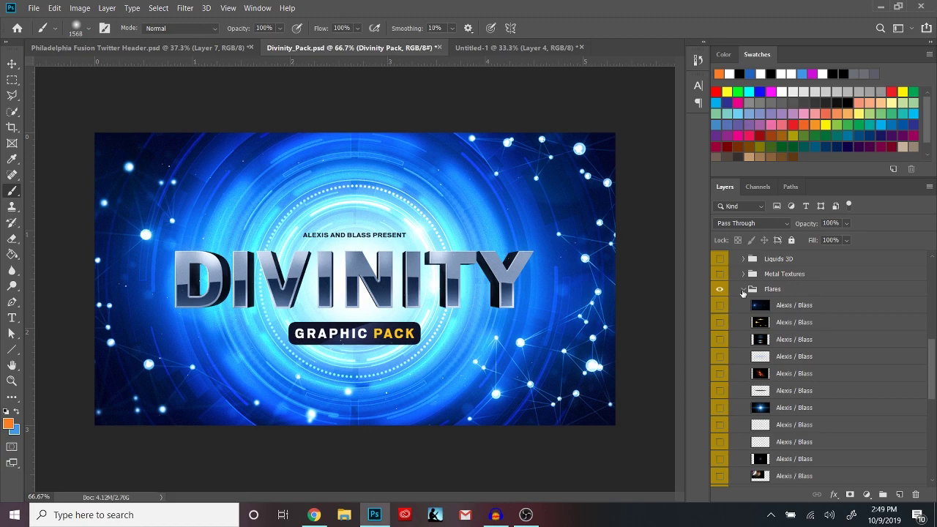
scroll(777, 362, down, 5)
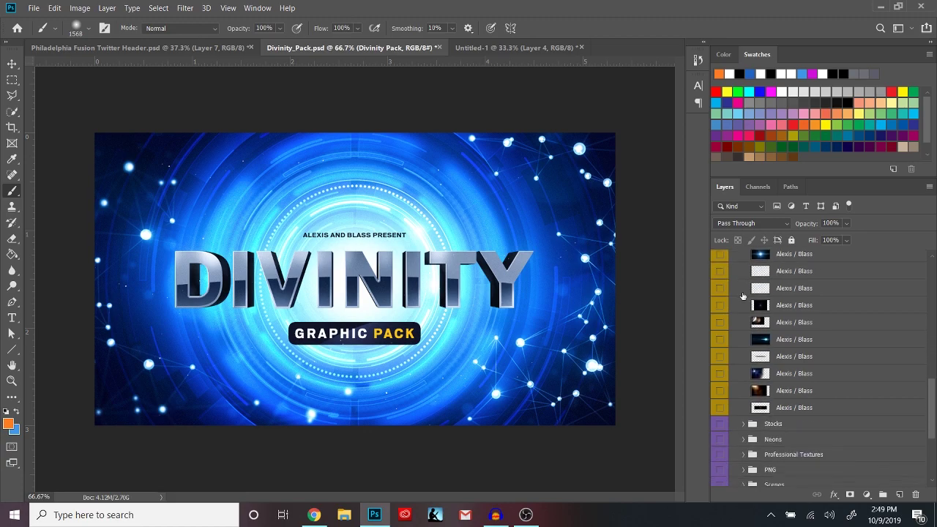
scroll(777, 362, up, 3)
click(720, 340)
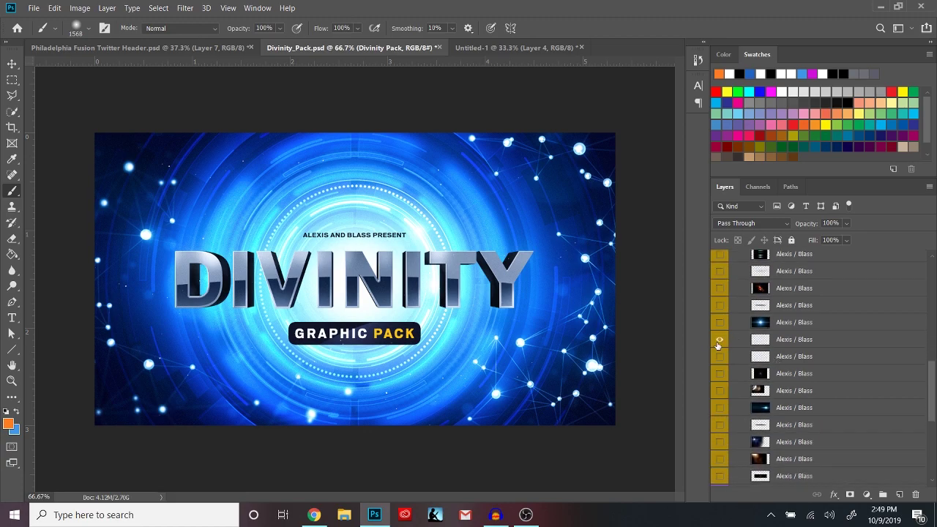
scroll(718, 344, up, 10)
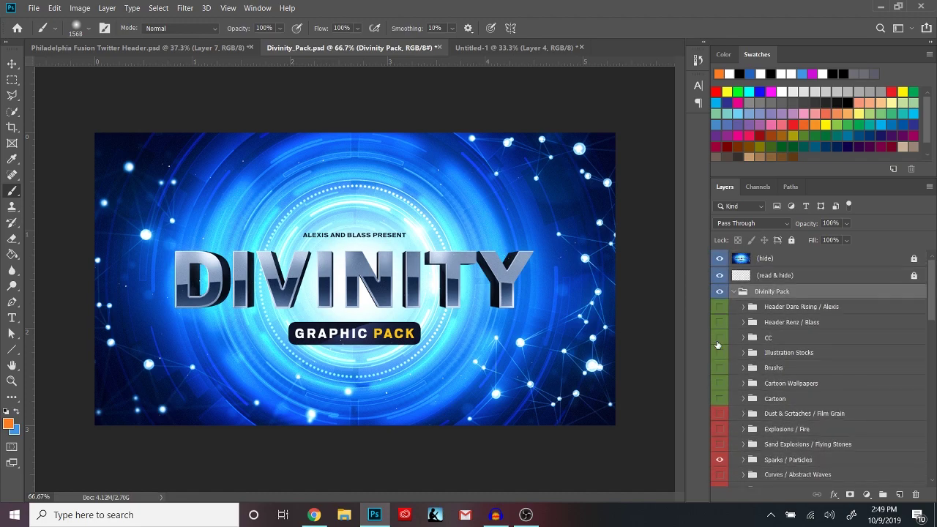
click(719, 258)
Preview individual flares in the Flares group and select the layer with the four thin red, green, magenta and blue light streaks
scroll(798, 327, down, 10)
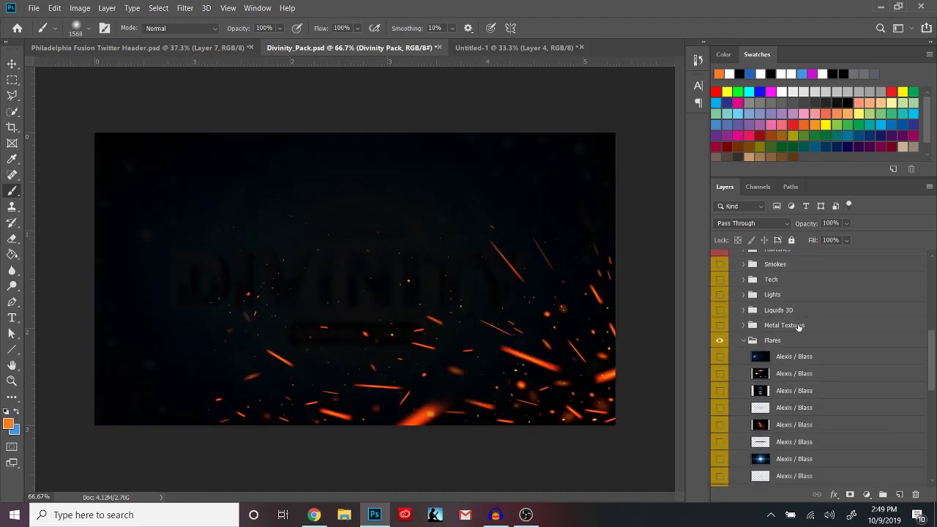
scroll(798, 327, down, 5)
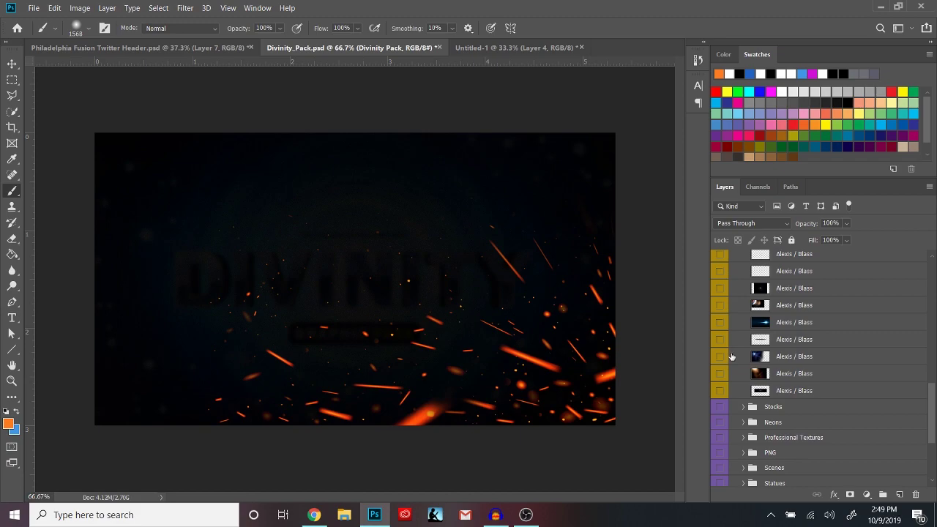
click(719, 356)
click(719, 356)
click(720, 339)
click(721, 344)
scroll(721, 346, up, 1)
scroll(720, 345, up, 1)
click(721, 343)
click(720, 344)
scroll(720, 345, up, 3)
click(721, 344)
click(805, 340)
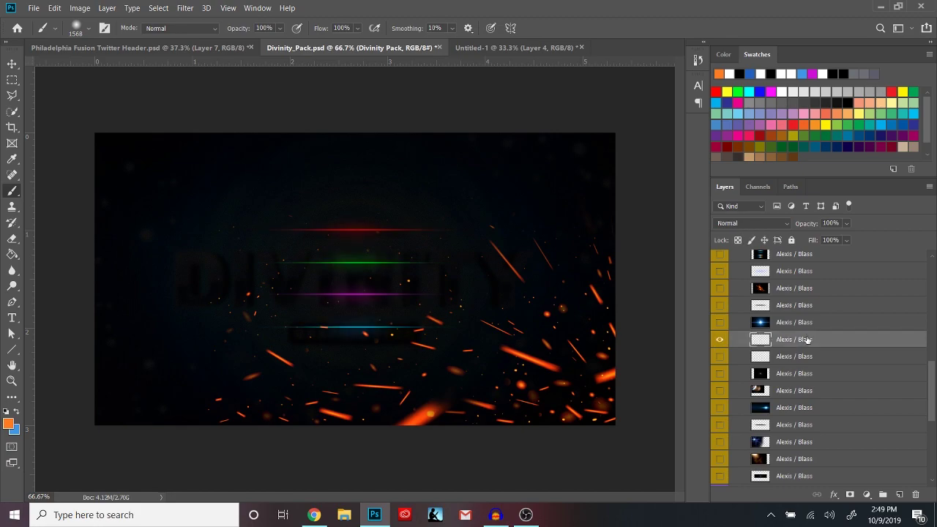
Copy the four-streak flare layer into the Untitled-1 header document, placing it near the middle above Layer 4
key(v)
mouse_move(378, 124)
mouse_down()
mouse_move(357, 76)
mouse_move(213, 44)
mouse_move(410, 219)
mouse_move(412, 333)
mouse_up()
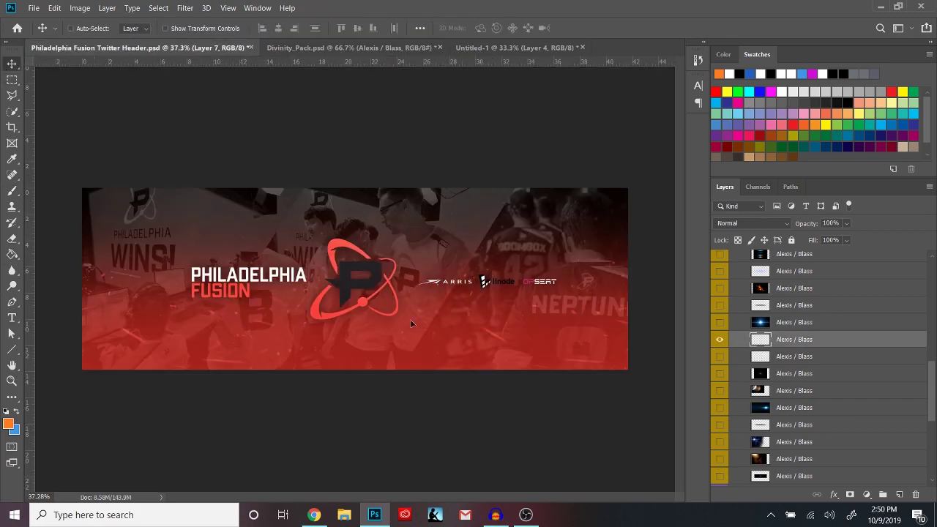
drag(444, 171, 443, 161)
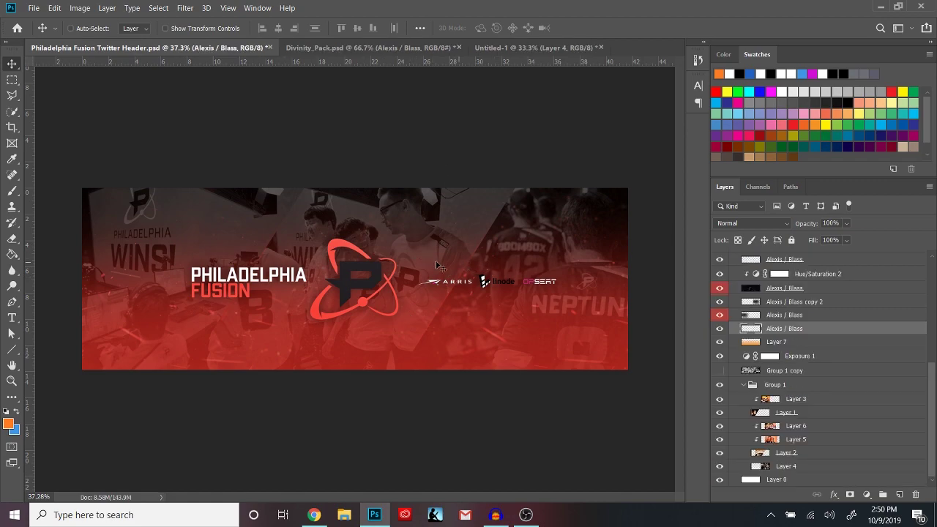
mouse_move(372, 317)
mouse_down()
mouse_move(505, 47)
mouse_move(358, 290)
mouse_move(384, 339)
mouse_move(378, 327)
mouse_up()
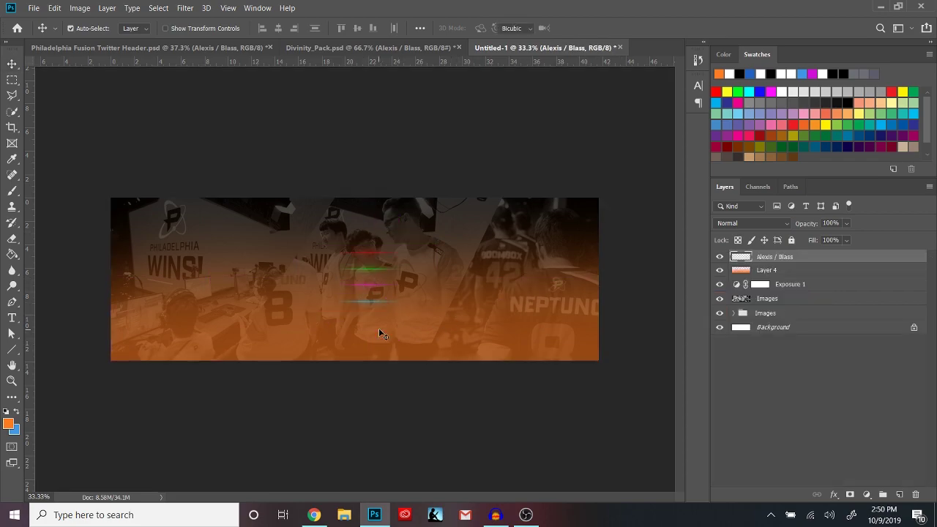
key(ctrl+t)
click(563, 28)
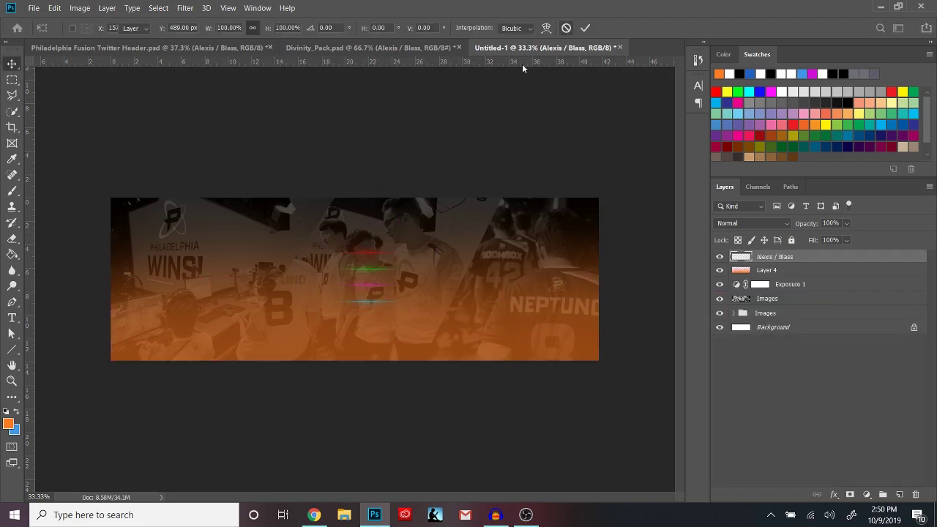
Delete the green, magenta and blue streaks from the flare layer with a rectangular selection, keeping only the red streak, and deselect
click(11, 79)
drag(484, 325, 300, 262)
key(Delete)
key(ctrl+d)
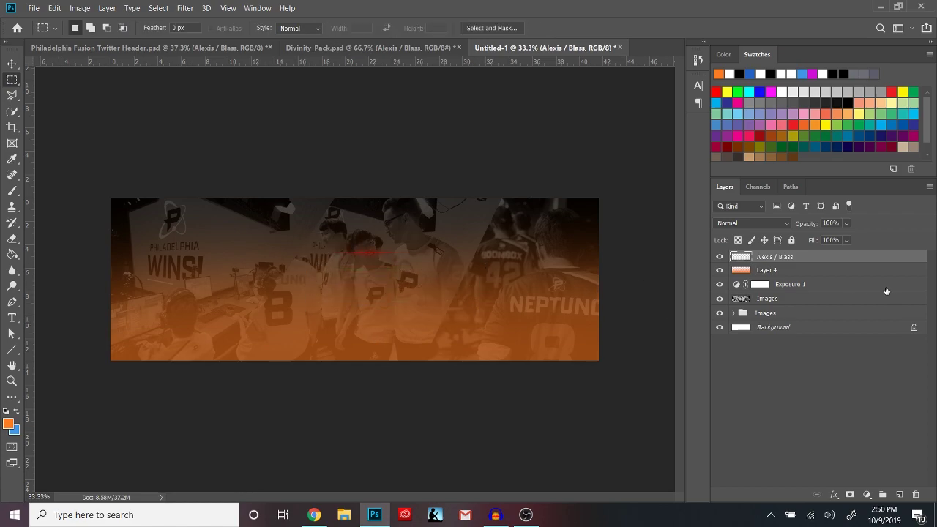
Add a Hue/Saturation adjustment with Hue +35 above the flare and clip it to the flare layer only
click(867, 494)
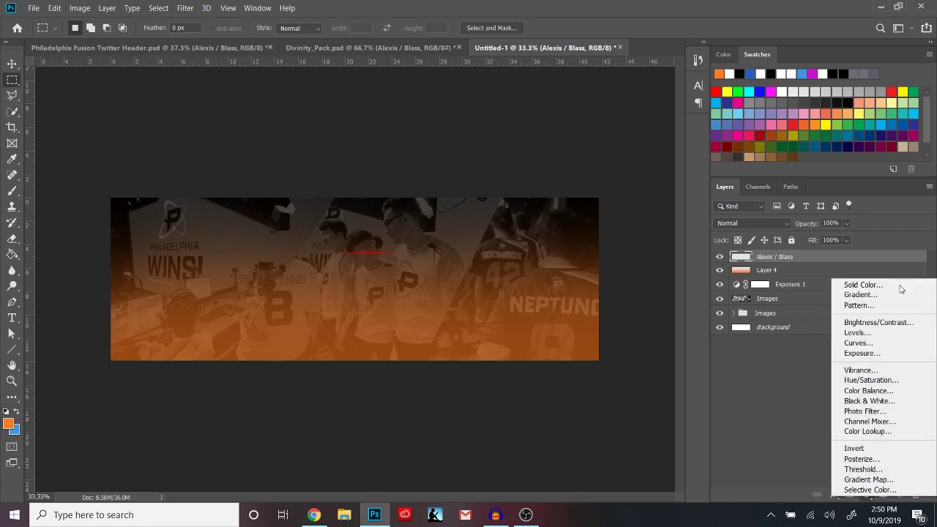
click(885, 380)
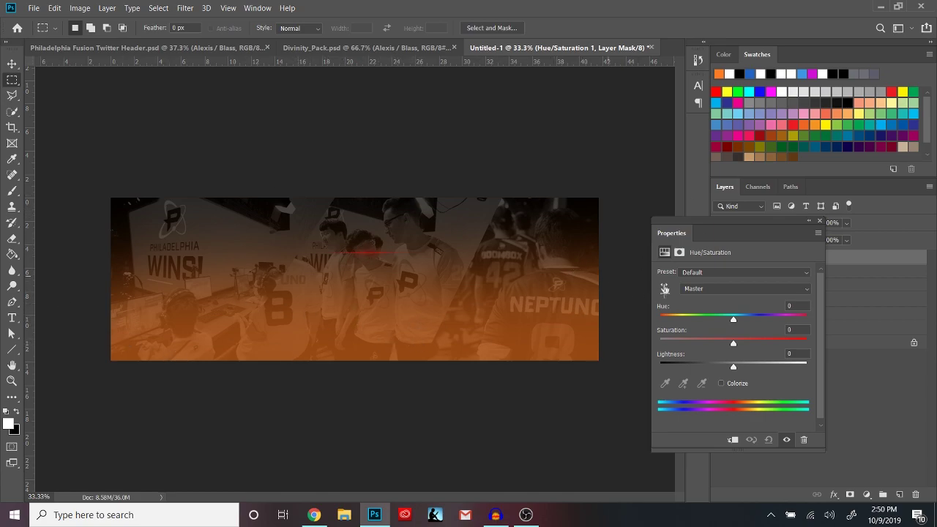
text(35)
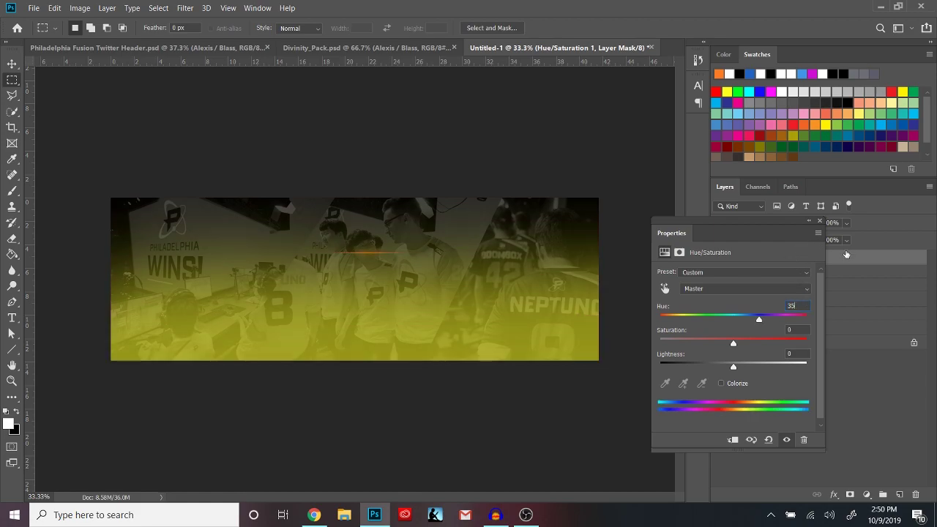
right_click(846, 255)
click(710, 223)
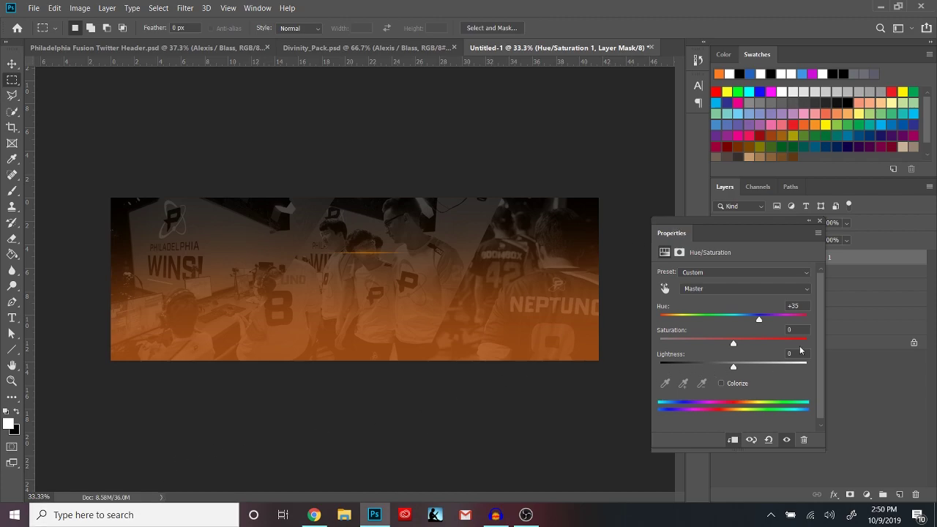
click(865, 231)
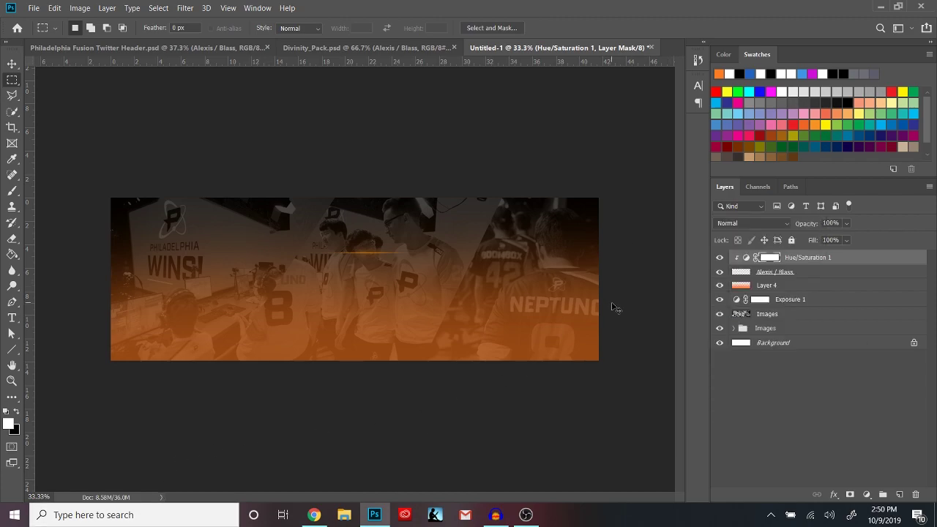
Free-transform the flare layer, rotating the streak to about -64.57° and moving it onto the slanted edge between the middle and right photos
key(ctrl+t)
click(474, 205)
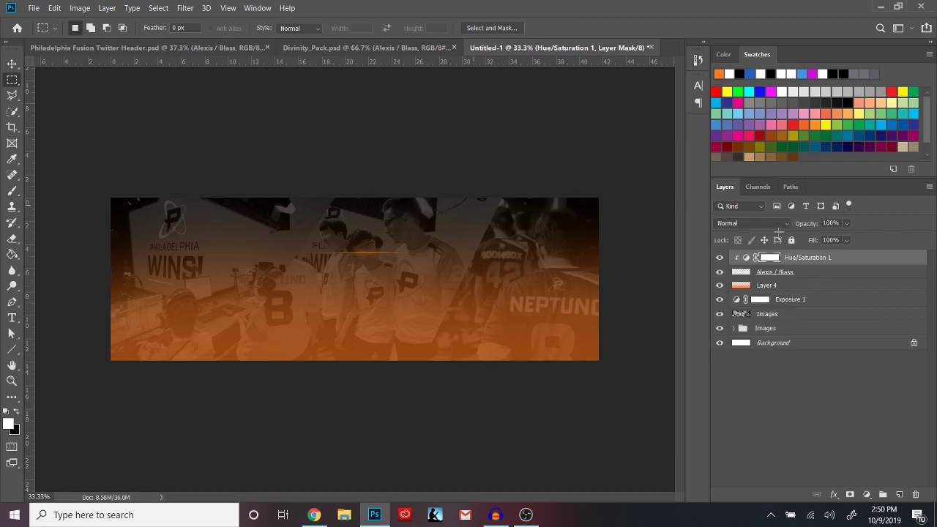
click(816, 273)
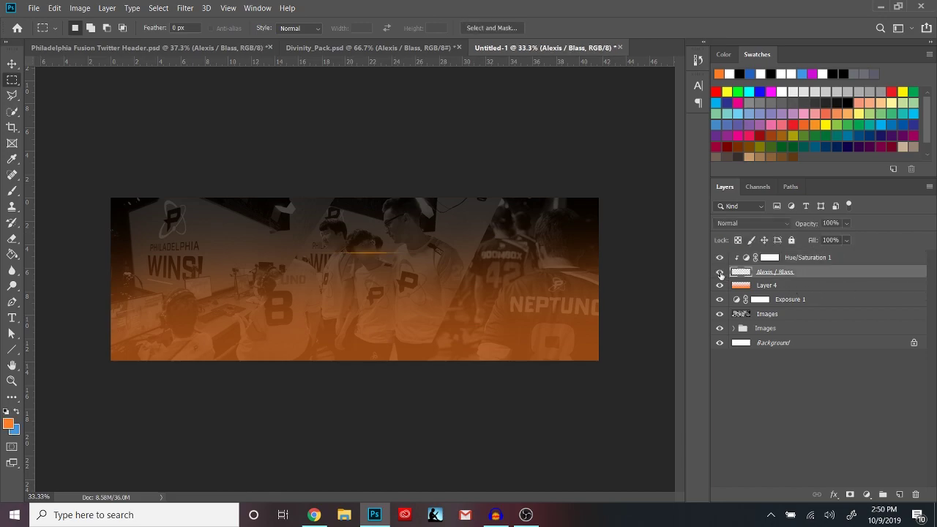
key(ctrl+t)
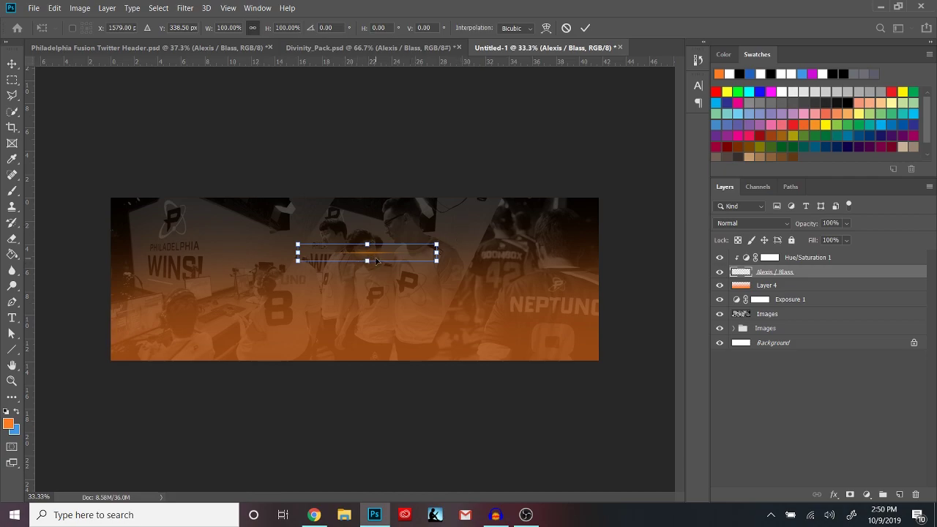
drag(396, 252, 470, 290)
drag(537, 277, 501, 126)
drag(465, 244, 484, 234)
Fine-tune the streak's angle and position along the slanted photo edge and apply the transform
scroll(496, 250, up, 5)
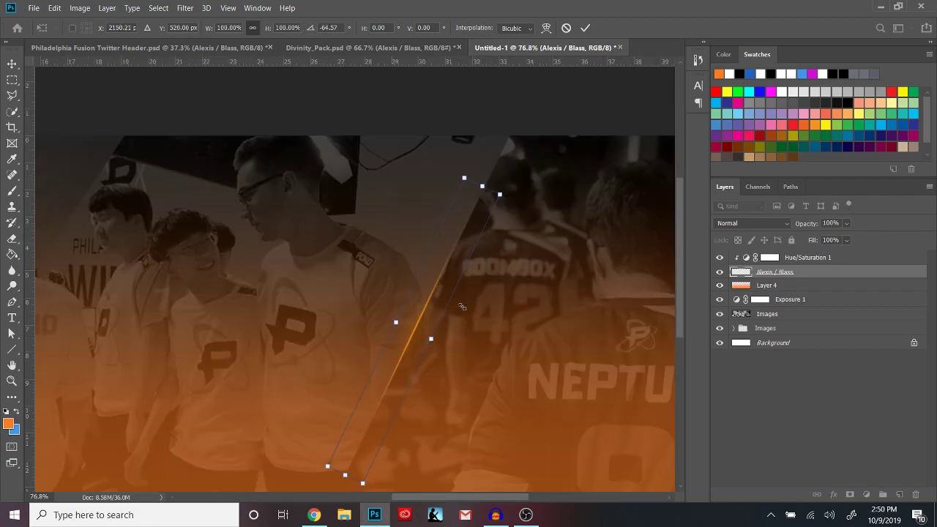
drag(432, 321, 433, 320)
scroll(508, 250, down, 3)
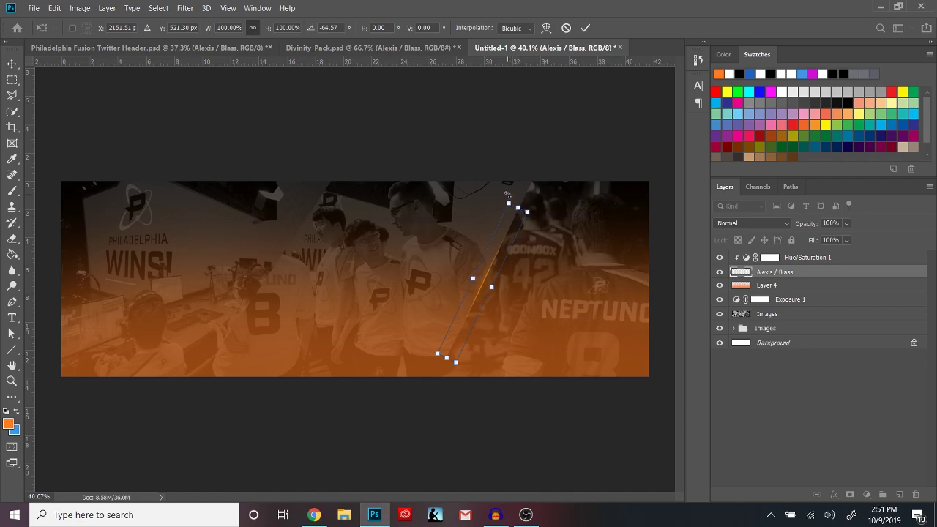
drag(508, 195, 512, 191)
drag(504, 256, 503, 272)
click(580, 34)
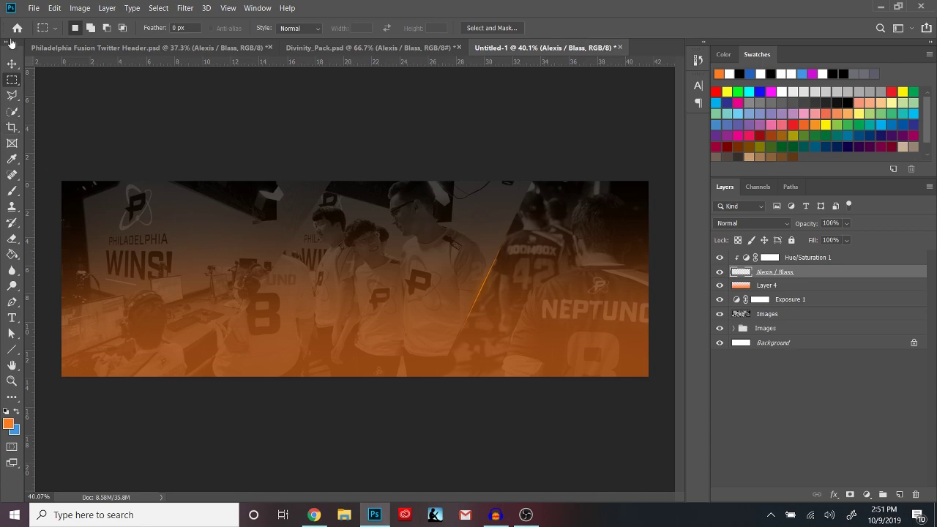
Merge the clipped Hue/Saturation adjustment down into the orange streak layer
click(13, 66)
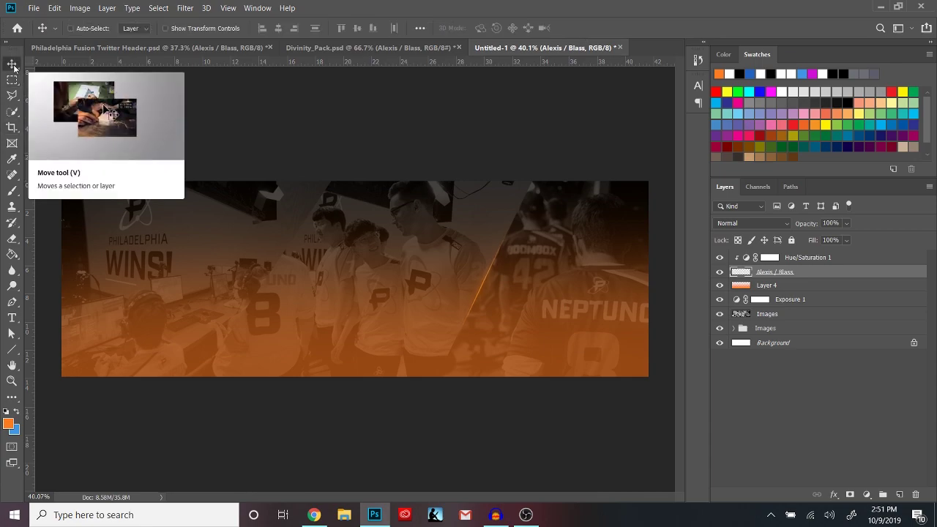
key(ctrl)
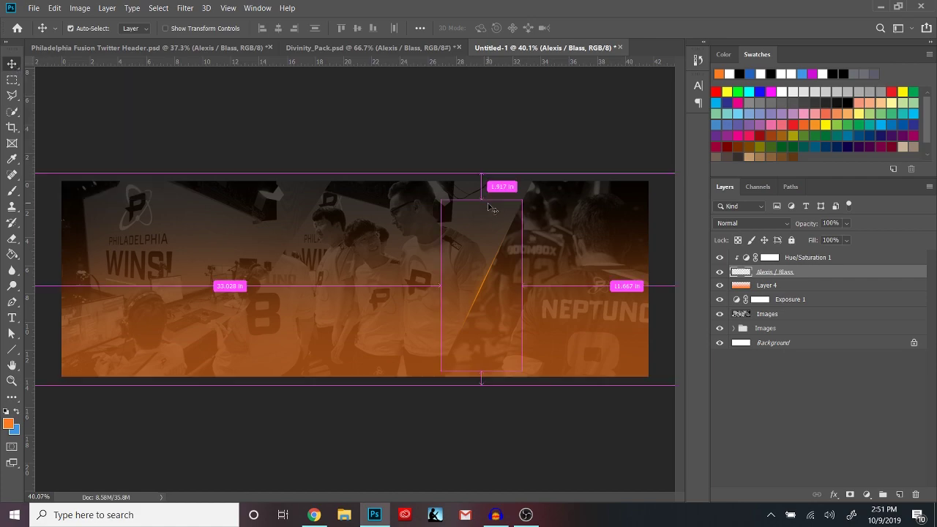
scroll(527, 340, up, 3)
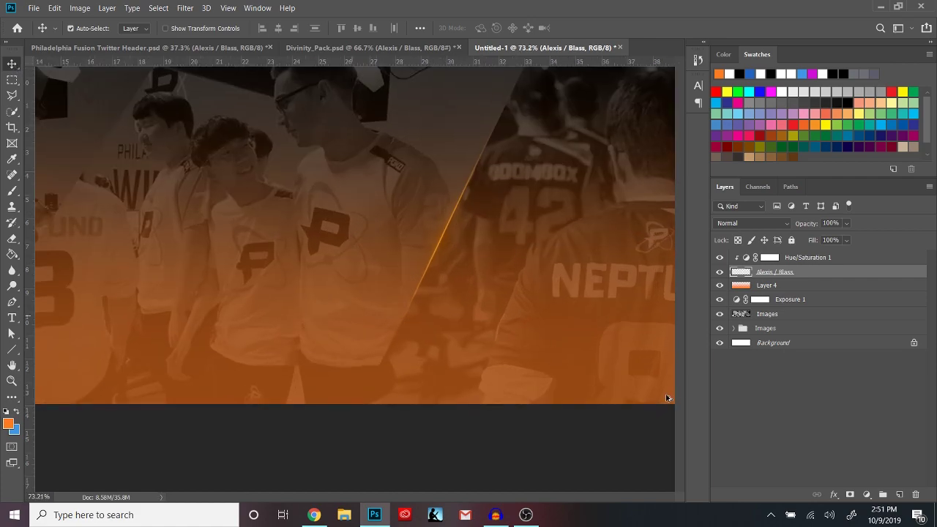
scroll(481, 236, down, 4)
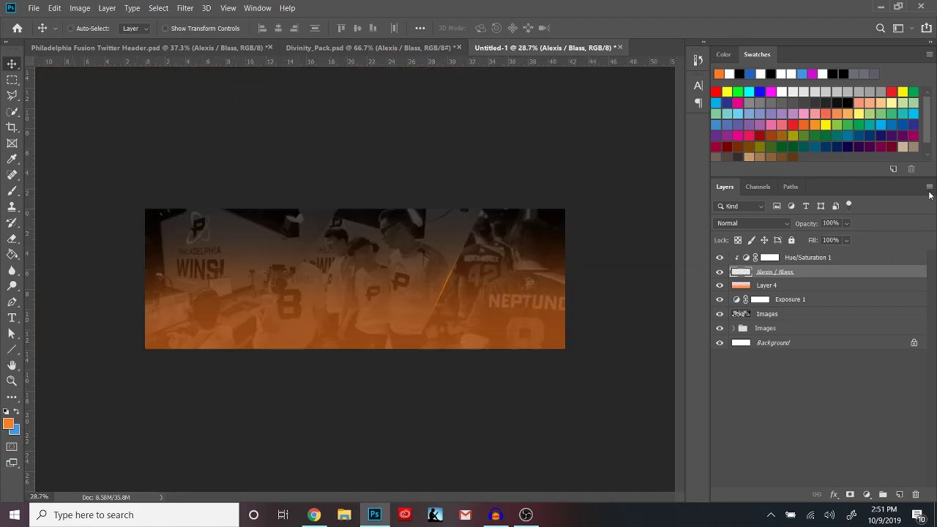
click(843, 257)
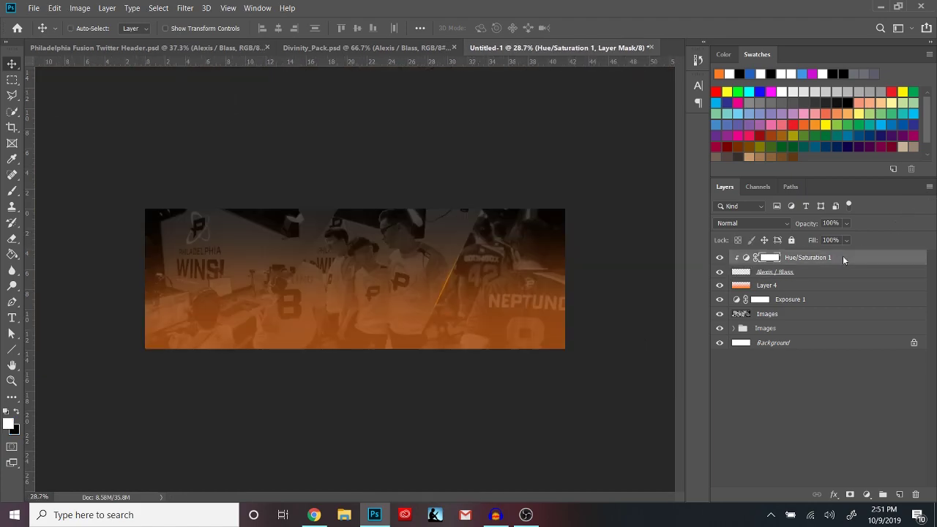
right_click(843, 259)
click(743, 352)
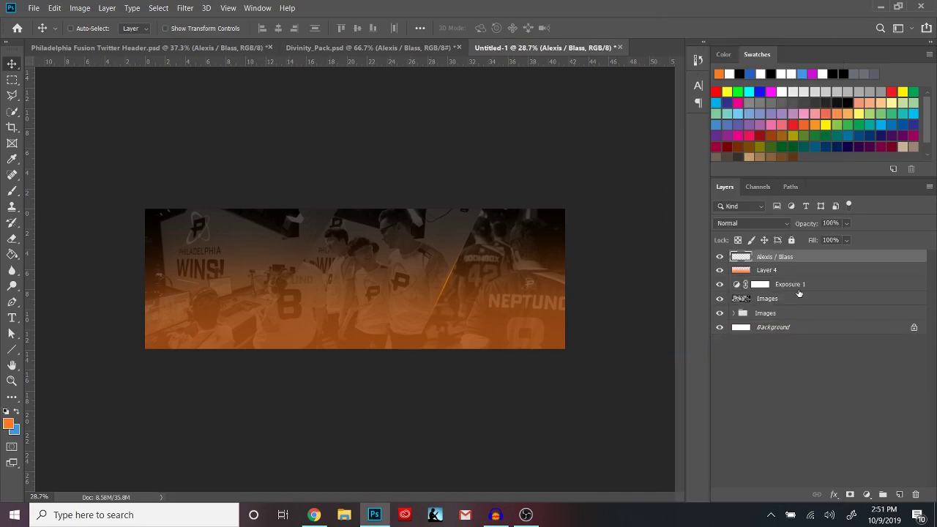
Duplicate the streak layer and move the copy toward the slanted edge between the left and middle photos
drag(527, 286, 396, 309)
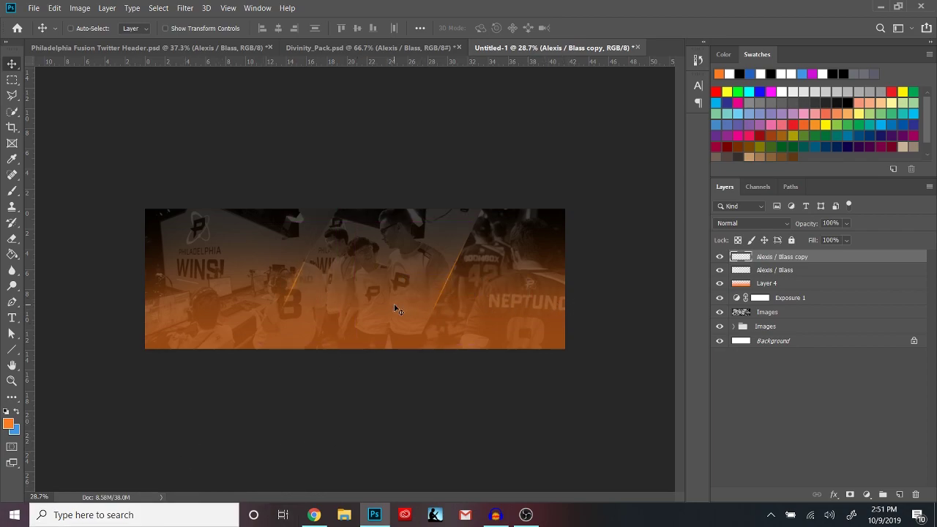
key(ctrl+t)
drag(250, 278, 443, 104)
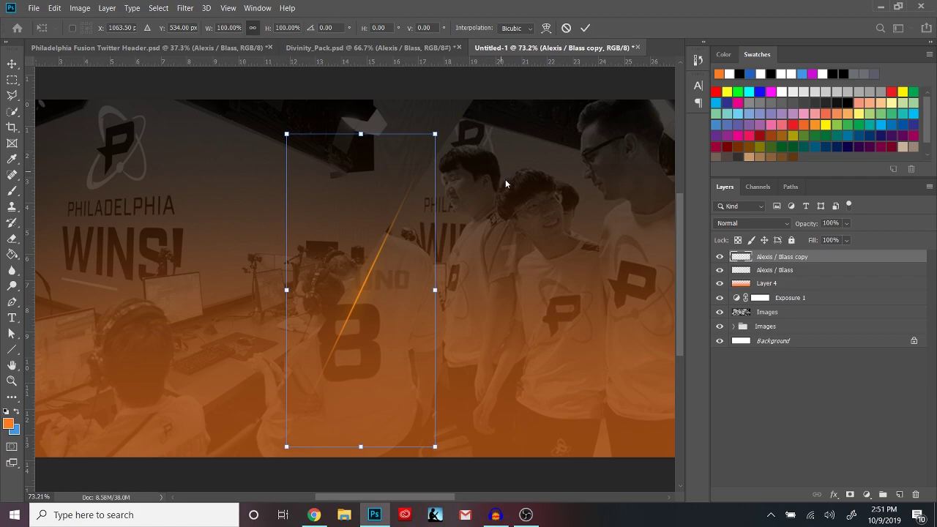
click(585, 28)
Rotate the streak copy by about 8.12° and align it along the slanted edge between the left and middle photos
key(ctrl+t)
drag(390, 106, 468, 86)
drag(370, 300, 359, 287)
drag(472, 121, 475, 114)
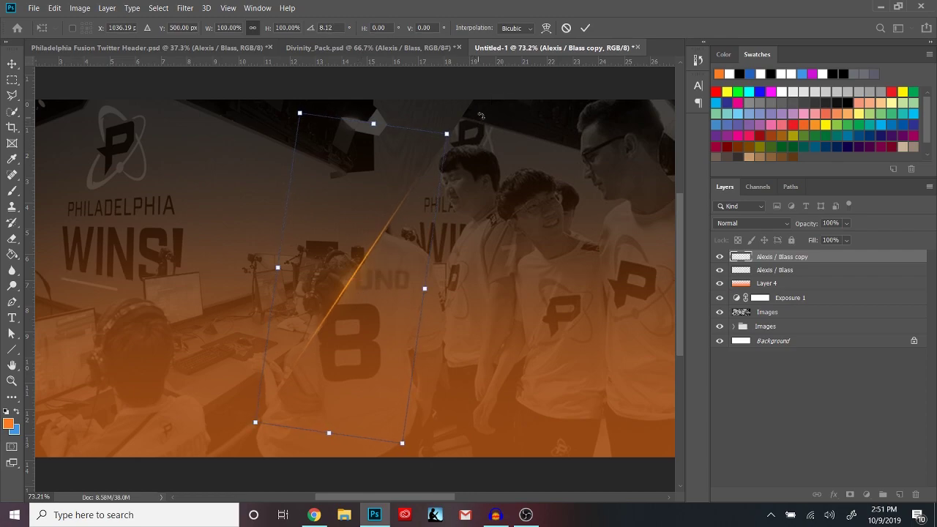
click(18, 68)
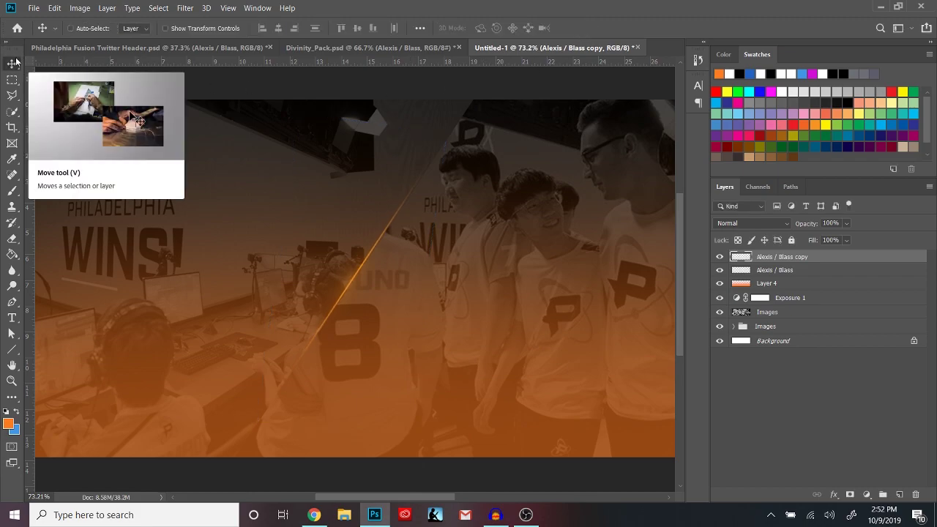
scroll(318, 247, down, 5)
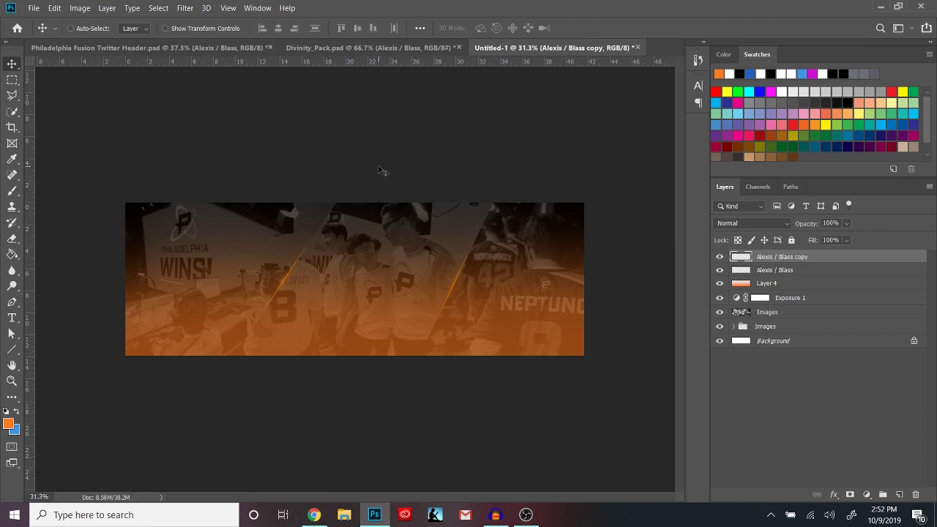
click(807, 224)
text(25)
text(0)
text(100)
key(Return)
Set the opacity of both streak layers to 80%
drag(802, 225, 790, 226)
text(80)
key(Return)
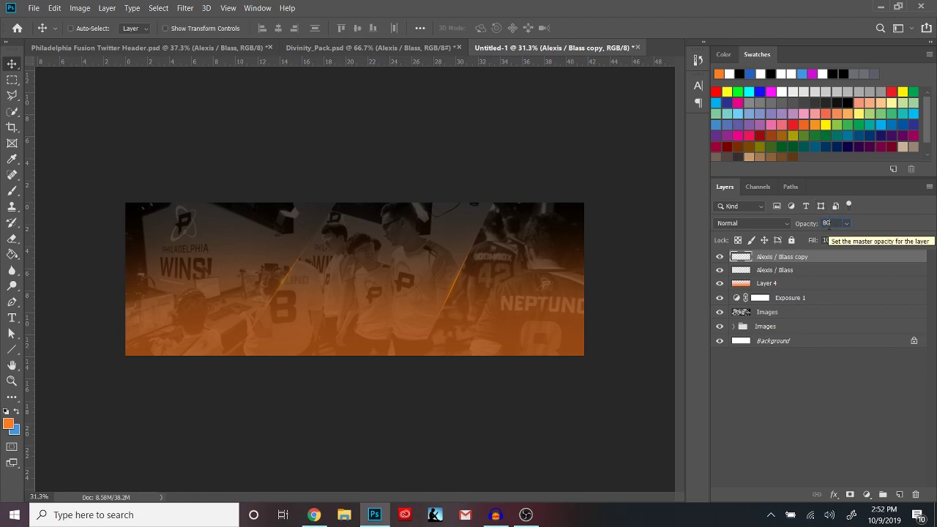
click(855, 274)
text(80)
key(Return)
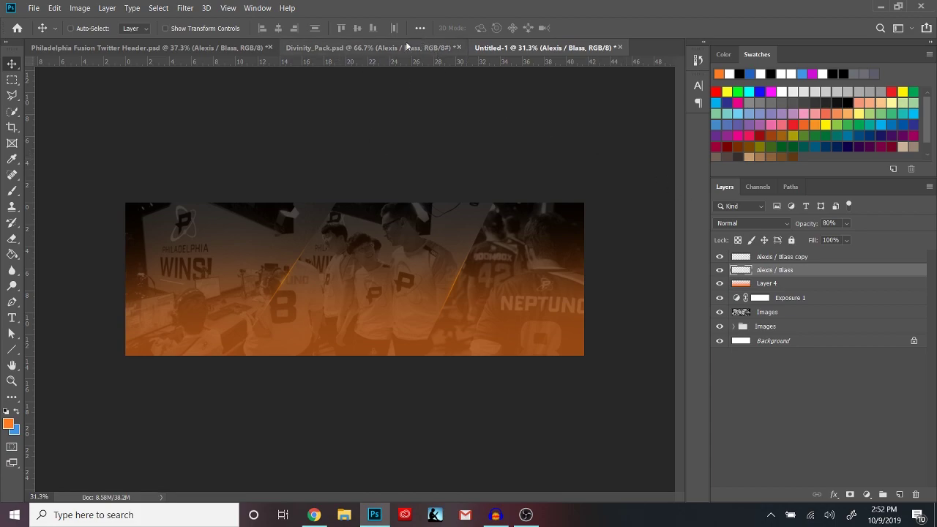
In Divinity_Pack.psd, hide the Flares group, expand the Sparks / Particles group and select its visible orange sparks layer
click(204, 47)
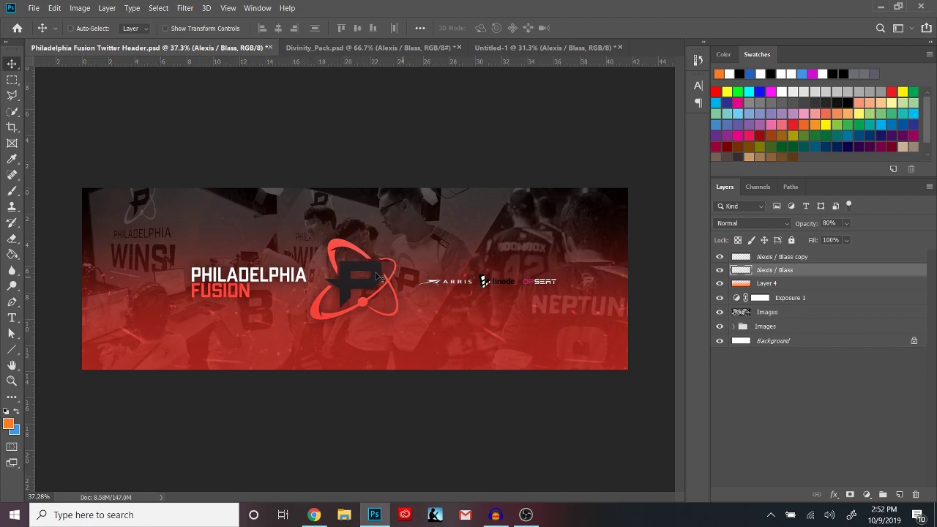
click(375, 48)
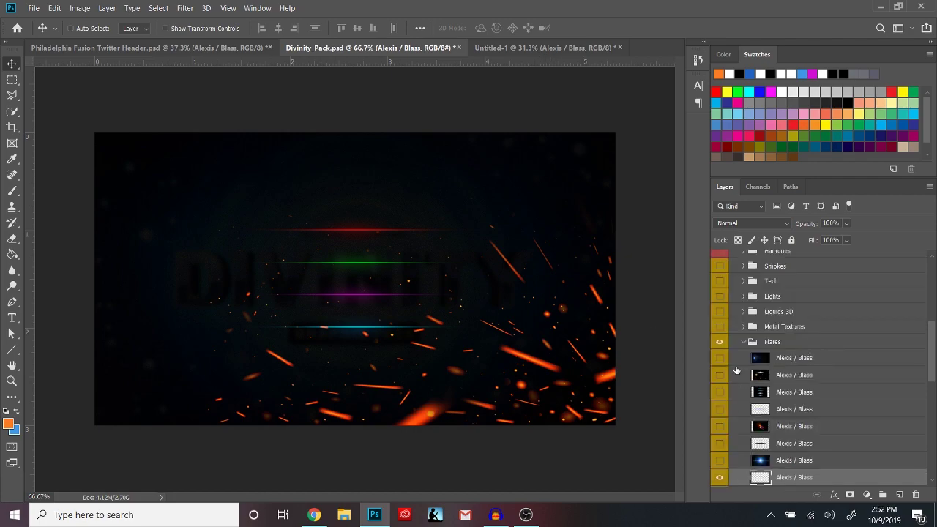
scroll(737, 369, up, 3)
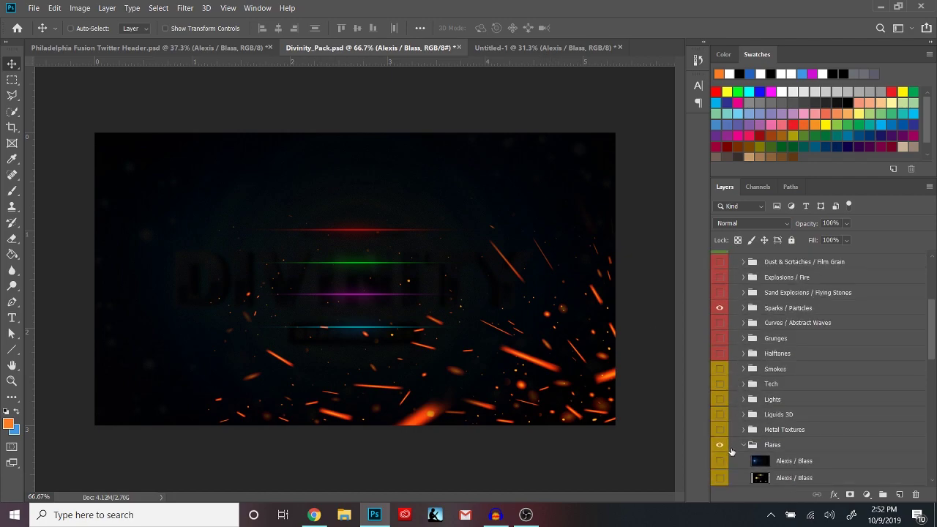
click(716, 447)
scroll(717, 448, up, 3)
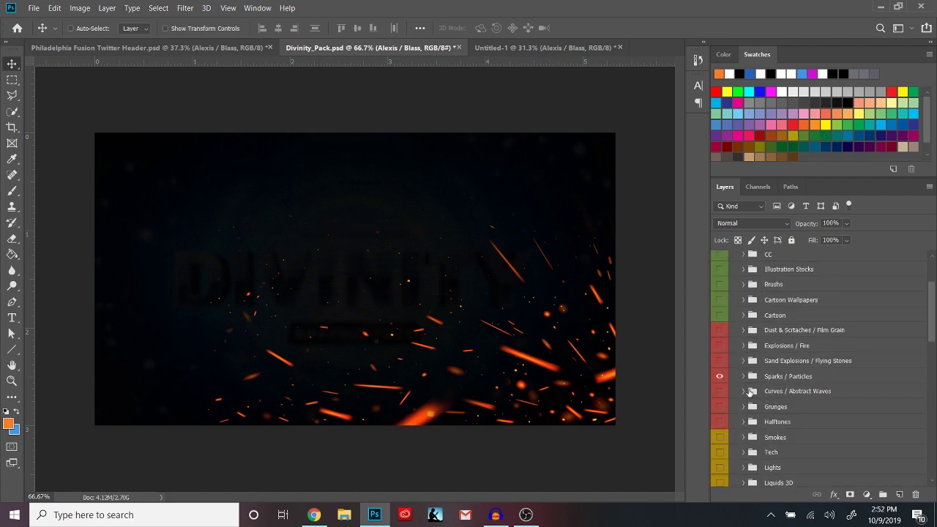
click(744, 376)
scroll(776, 389, down, 5)
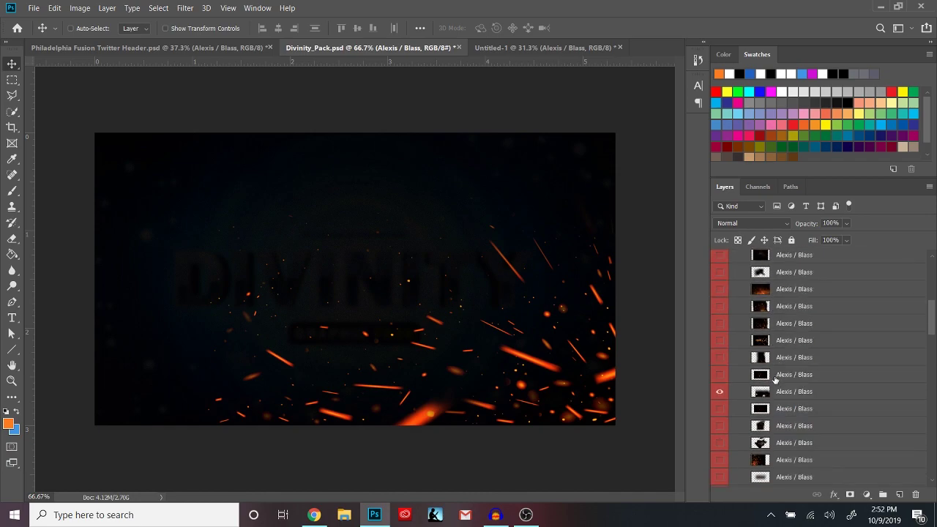
click(721, 392)
click(805, 394)
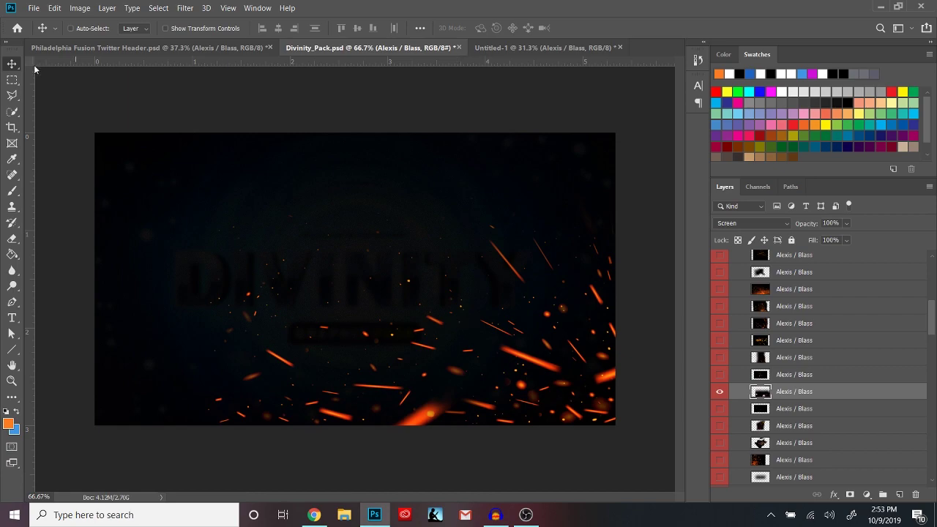
Bring the sparks layer into Untitled-1 as the topmost layer and move the sparks to the header's lower-right corner
click(572, 48)
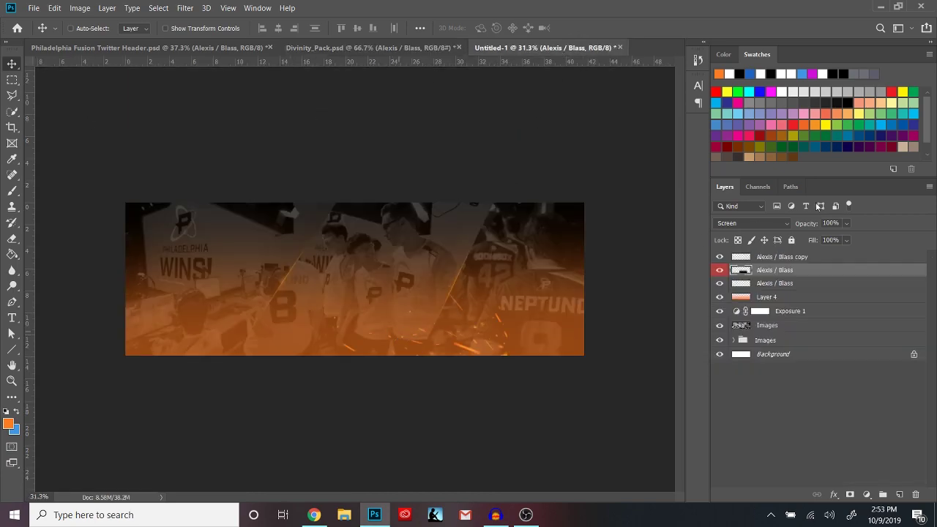
drag(776, 273, 779, 253)
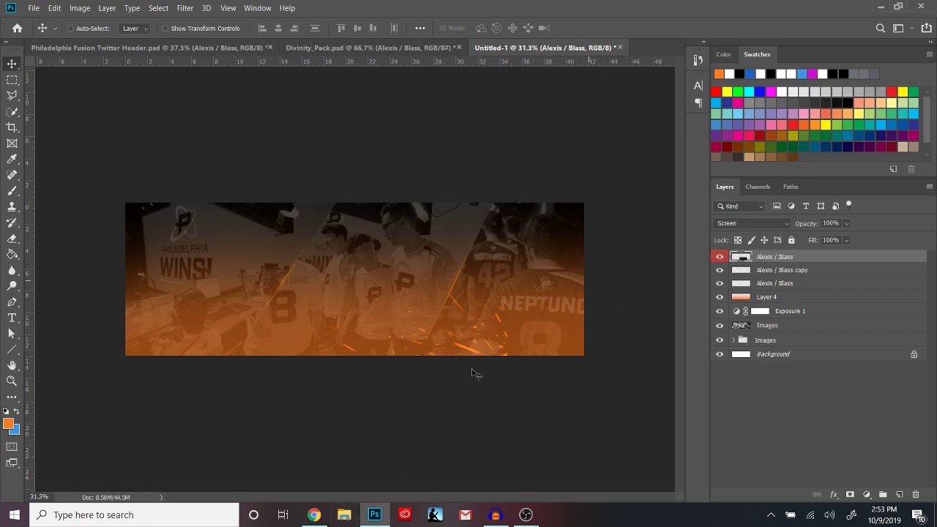
drag(514, 348, 583, 339)
Soften the sparks around the lower-right corner using the Eraser with a soft brush of about 1112 px
click(12, 238)
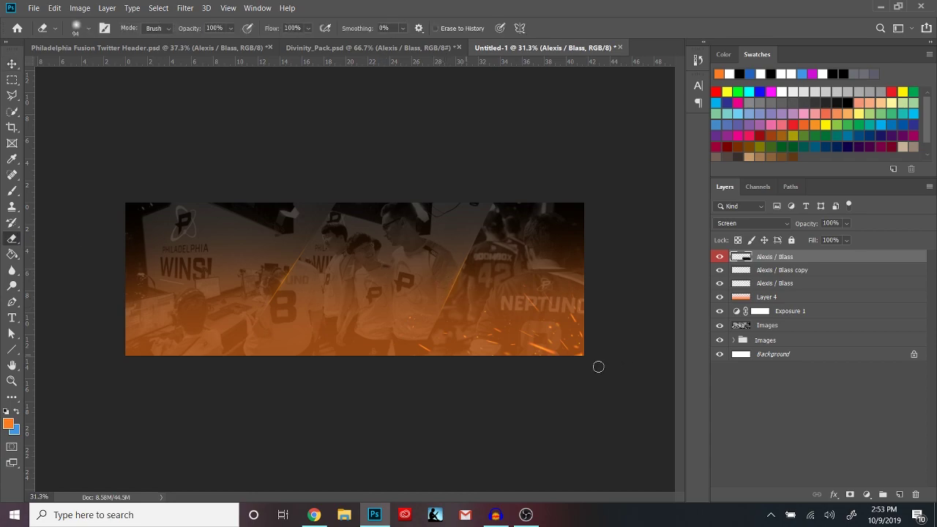
drag(395, 294, 505, 294)
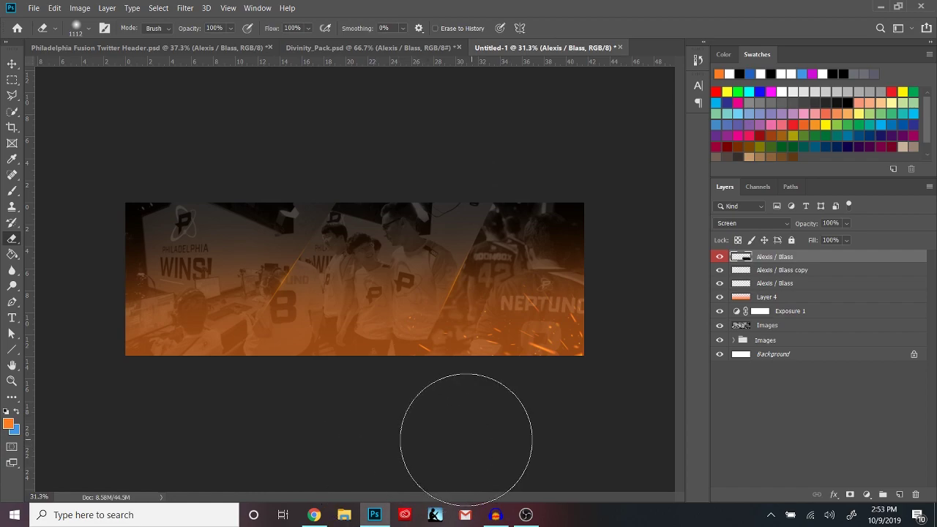
click(651, 409)
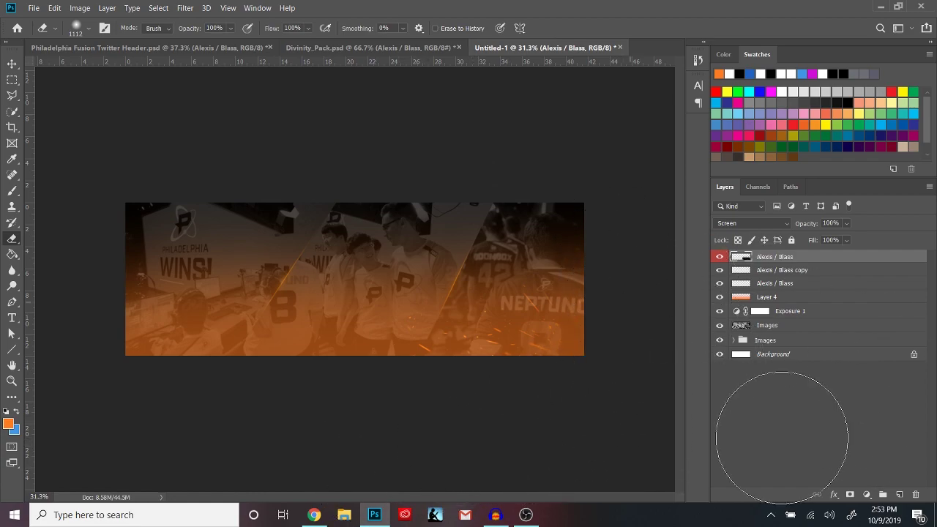
Move the sparks layer over the left side of the header and scale it to about 160.89%
click(12, 64)
mouse_move(452, 274)
mouse_down()
mouse_move(323, 218)
mouse_move(295, 262)
mouse_up()
key(ctrl+t)
drag(336, 196, 396, 160)
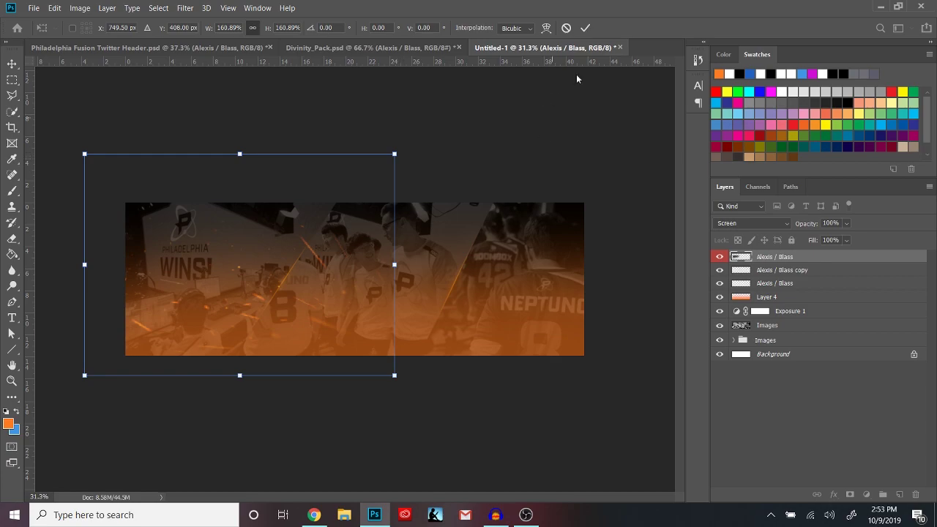
click(585, 28)
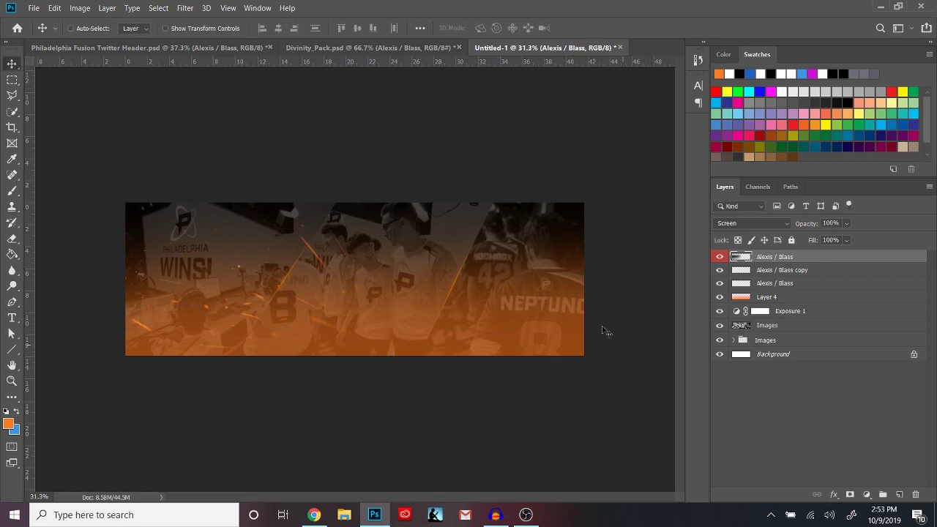
Duplicate the sparks layer and place the copy over the right half of the header
key(ctrl+j)
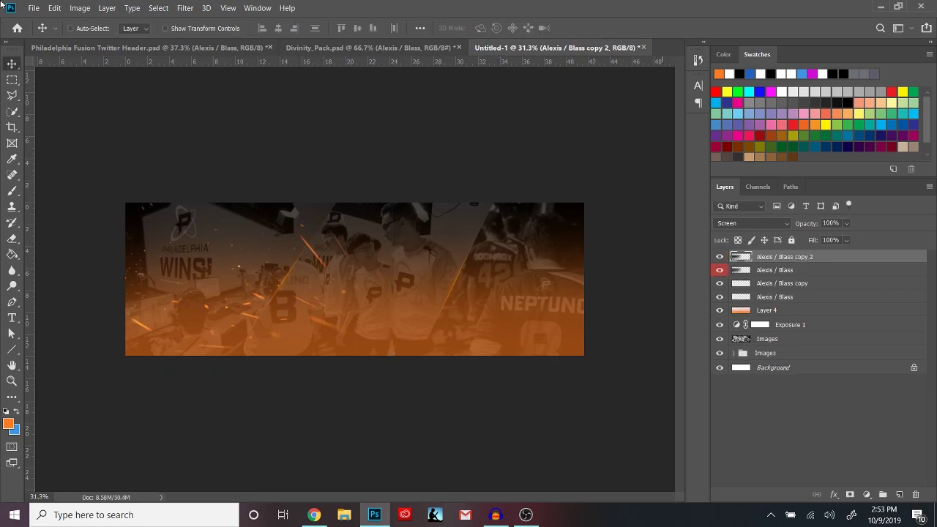
drag(234, 249, 504, 287)
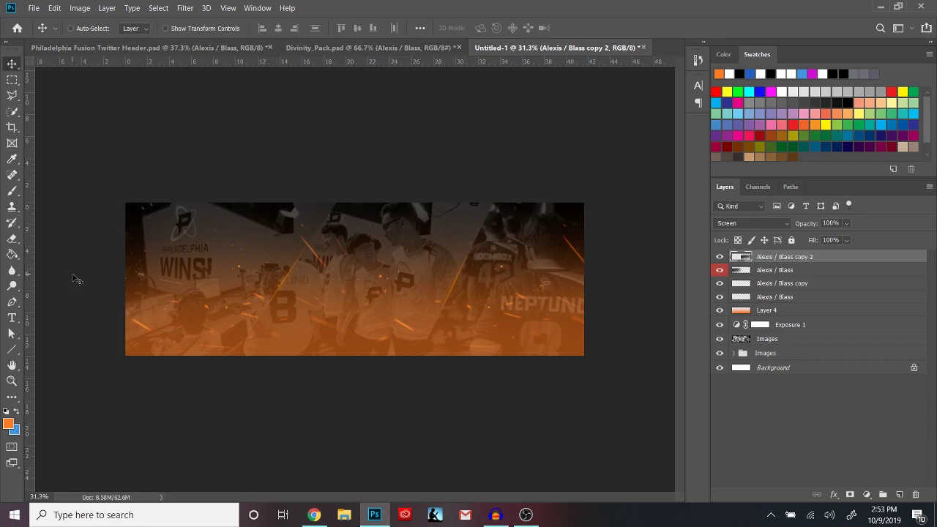
drag(432, 287, 449, 290)
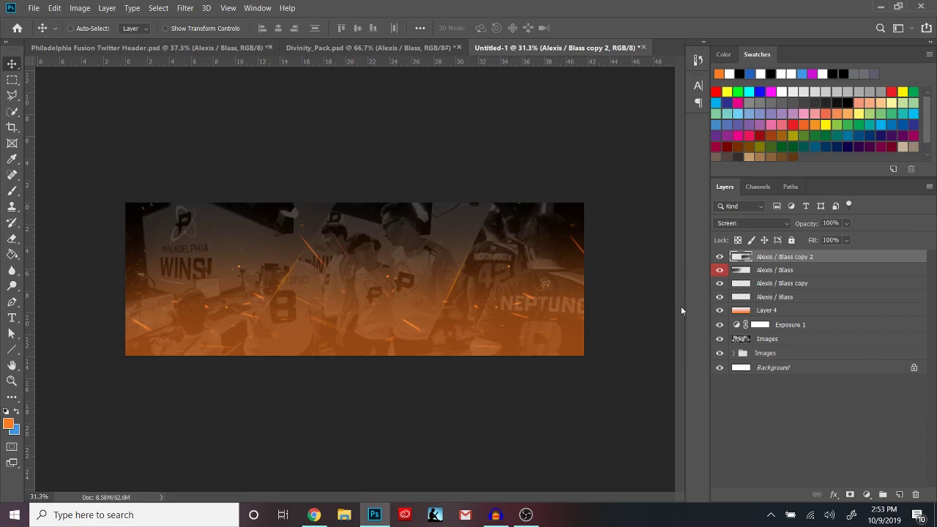
Group the two sparks layers and duplicate the group
shift+click(827, 271)
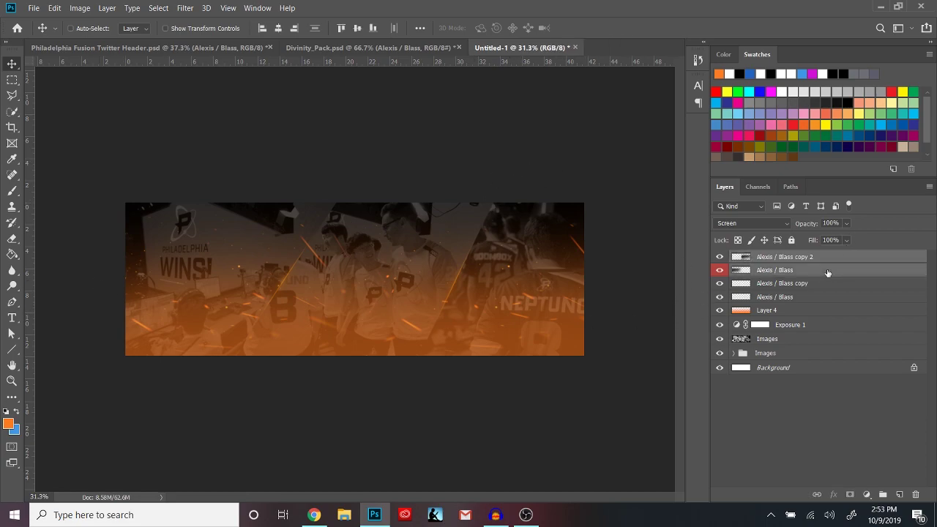
key(ctrl+g)
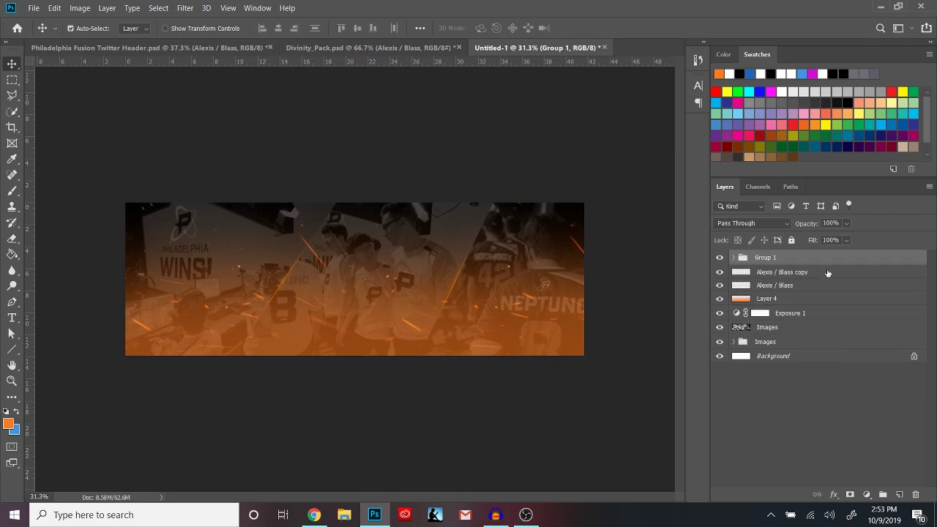
key(ctrl+j)
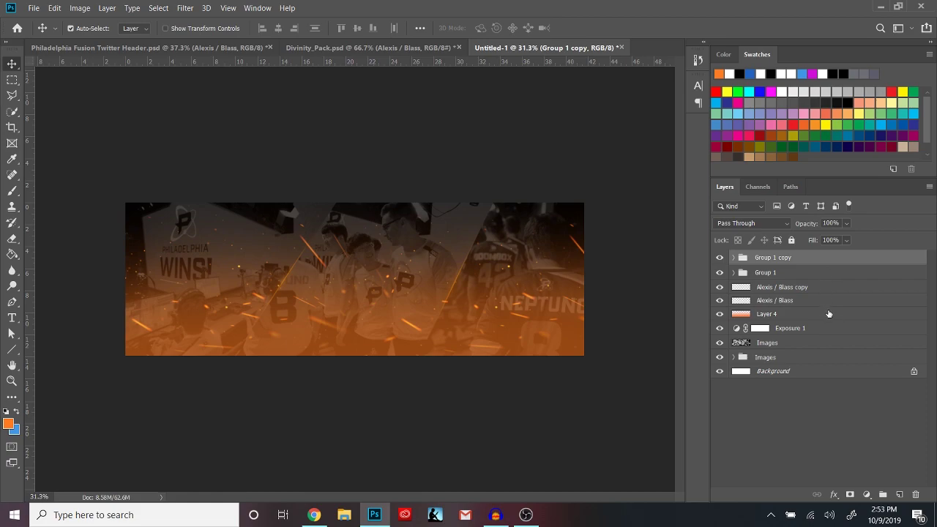
Merge the duplicated sparks group into a single layer and set its blend mode to Screen
key(ctrl+e)
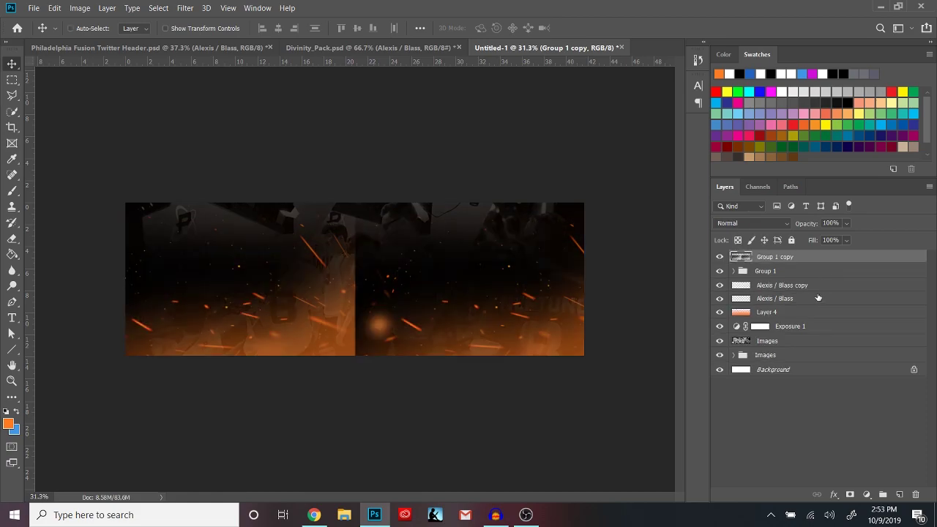
click(768, 223)
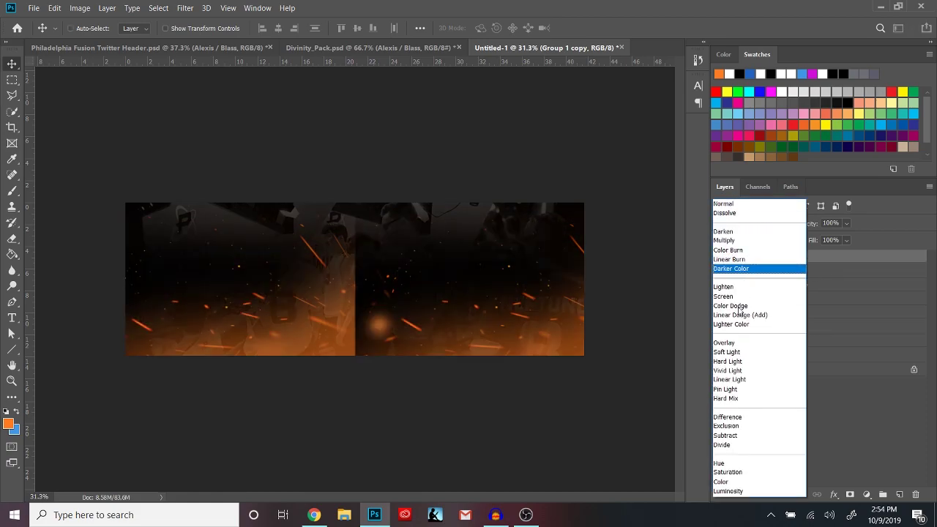
click(739, 299)
click(782, 277)
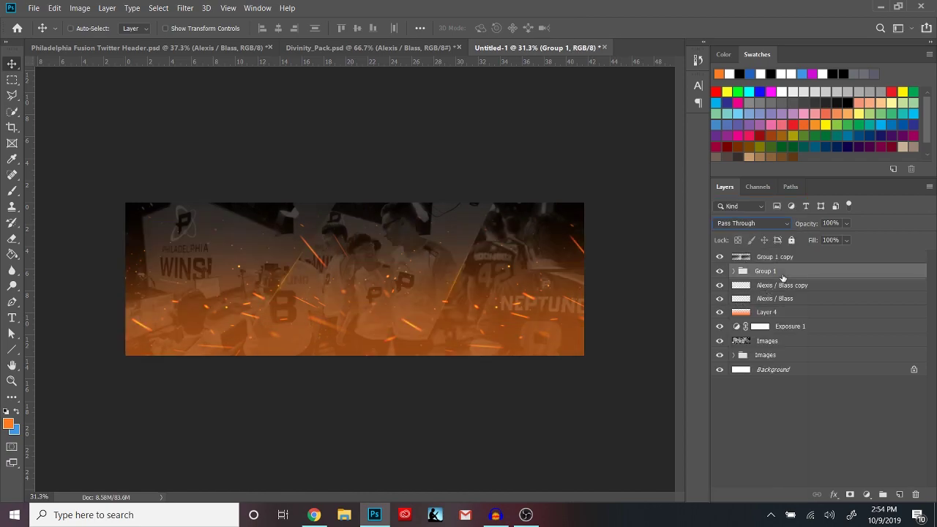
Hide the original sparks group and reduce the merged sparks layer's opacity to 49%
click(719, 272)
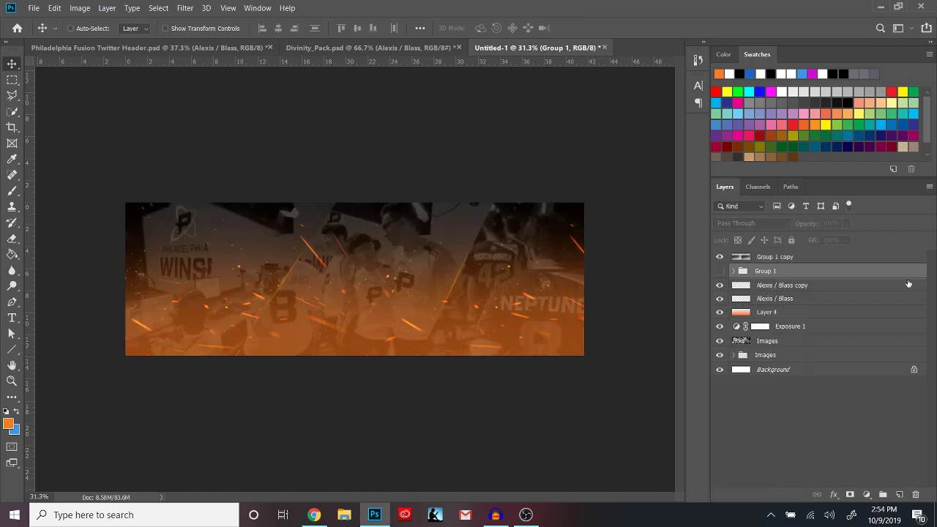
click(796, 261)
text(60)
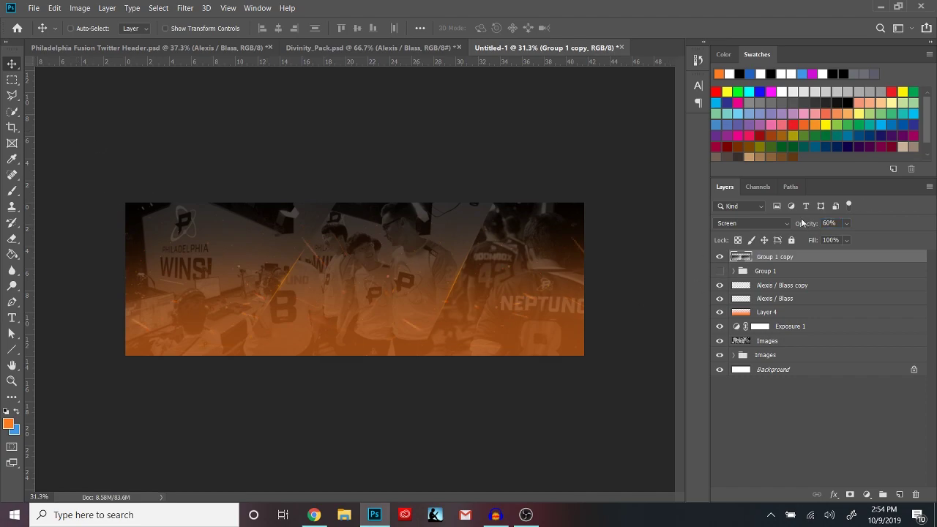
drag(807, 225, 800, 226)
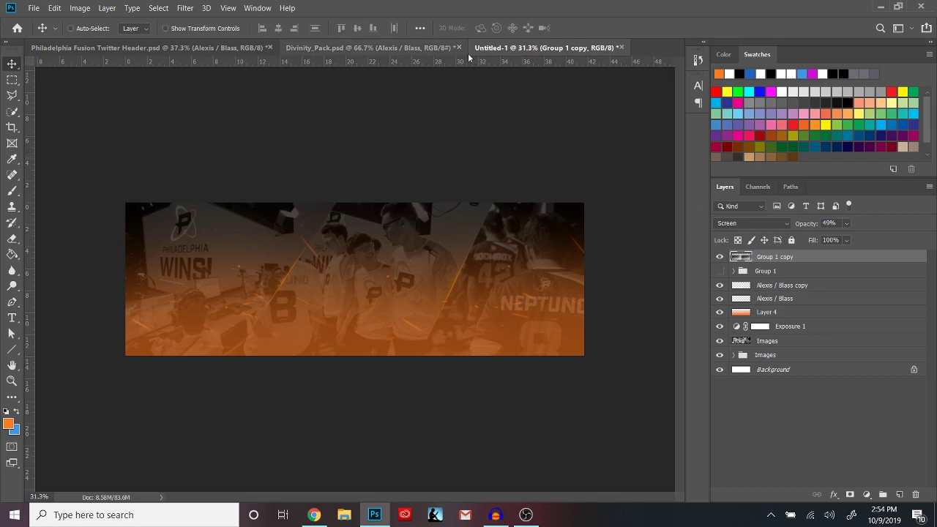
Examine the effect layers of the finished Philadelphia Fusion Twitter Header file with its flattened Group 3 copy hidden
click(366, 48)
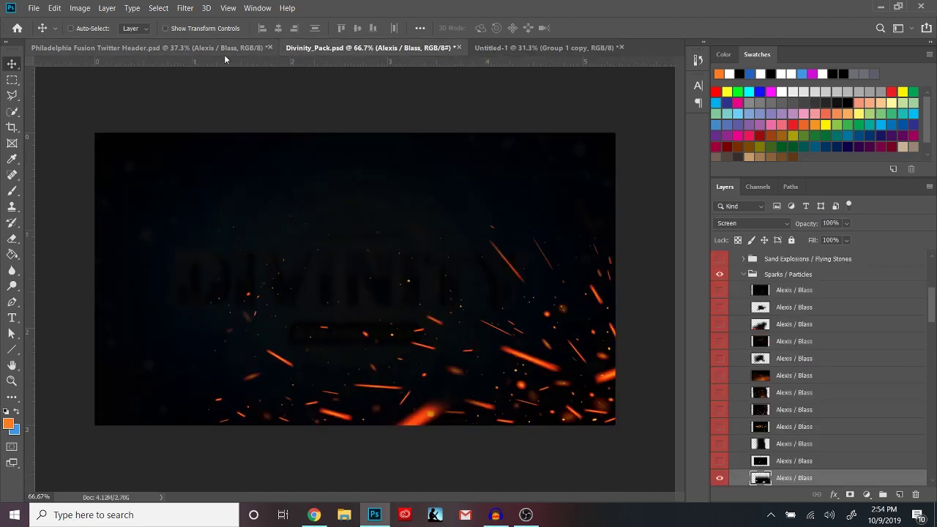
click(224, 53)
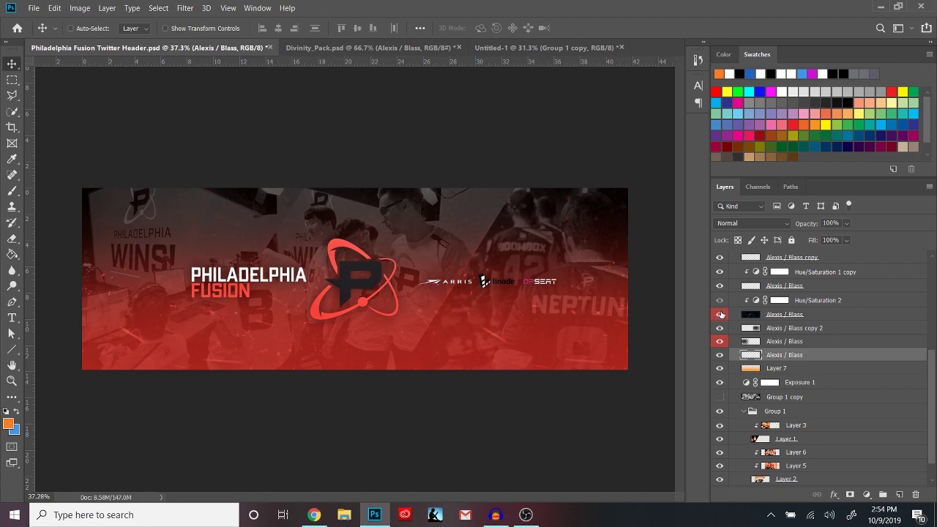
scroll(721, 314, up, 5)
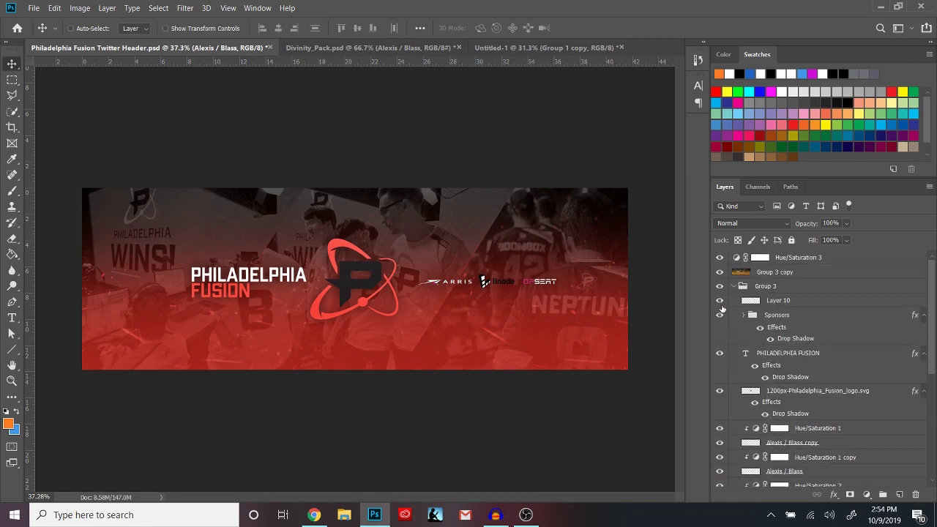
click(720, 273)
scroll(791, 394, down, 3)
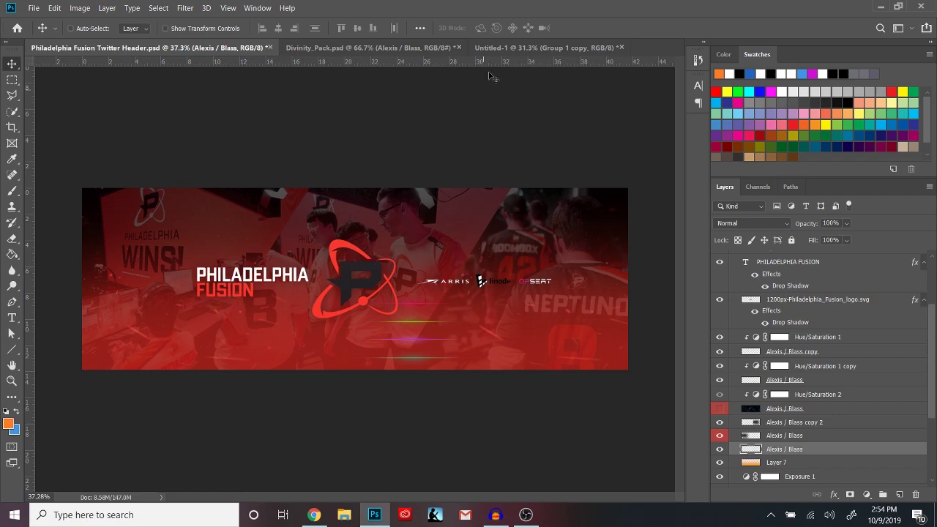
click(502, 49)
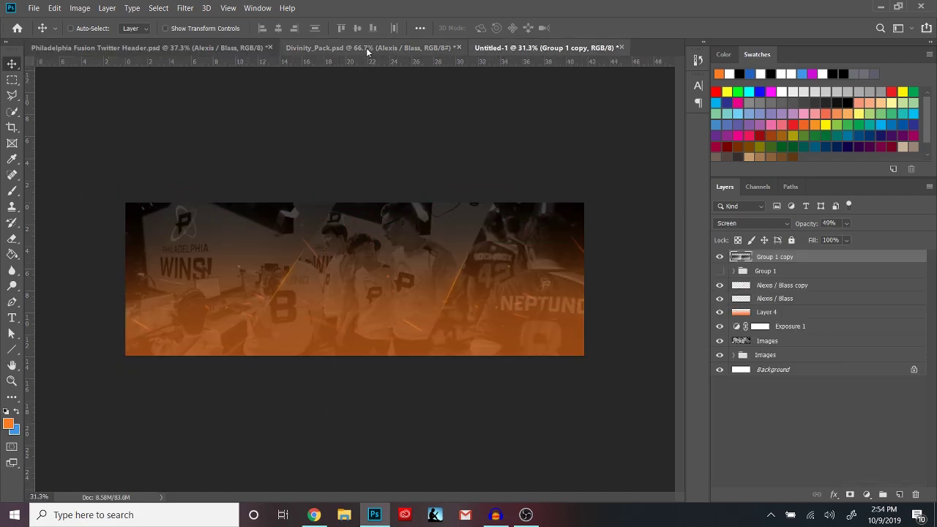
In the Divinity_Pack file, hide the sparks layer and show the blue swirling particle texture
click(366, 47)
click(719, 477)
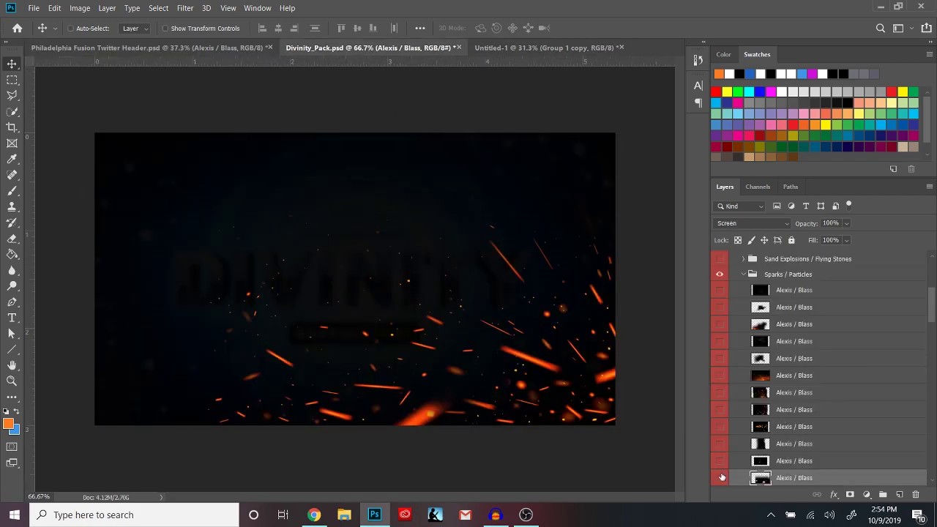
scroll(728, 341, down, 5)
scroll(728, 338, down, 10)
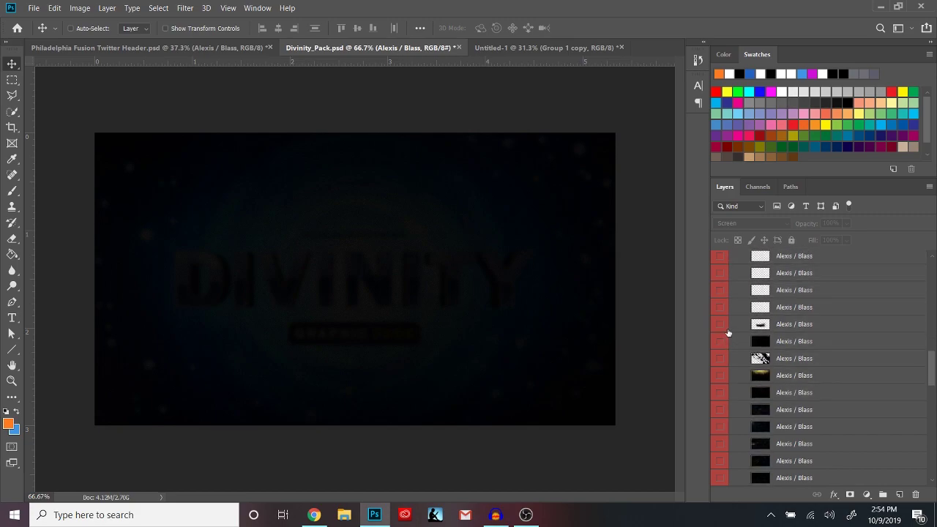
scroll(728, 330, down, 10)
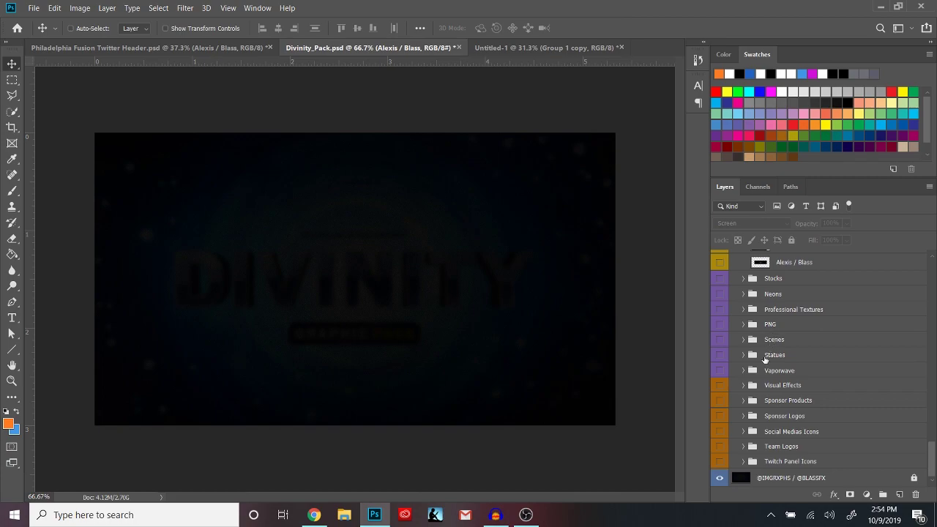
scroll(756, 387, up, 3)
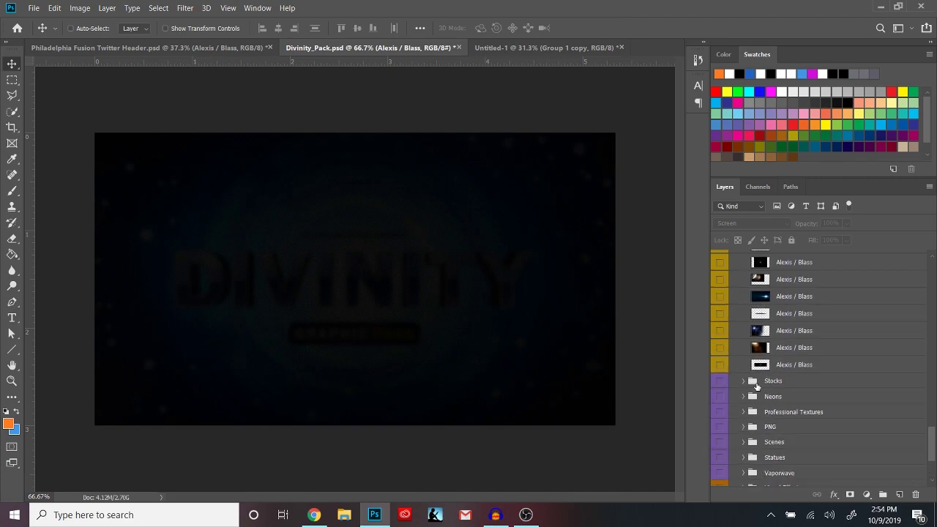
scroll(728, 369, up, 5)
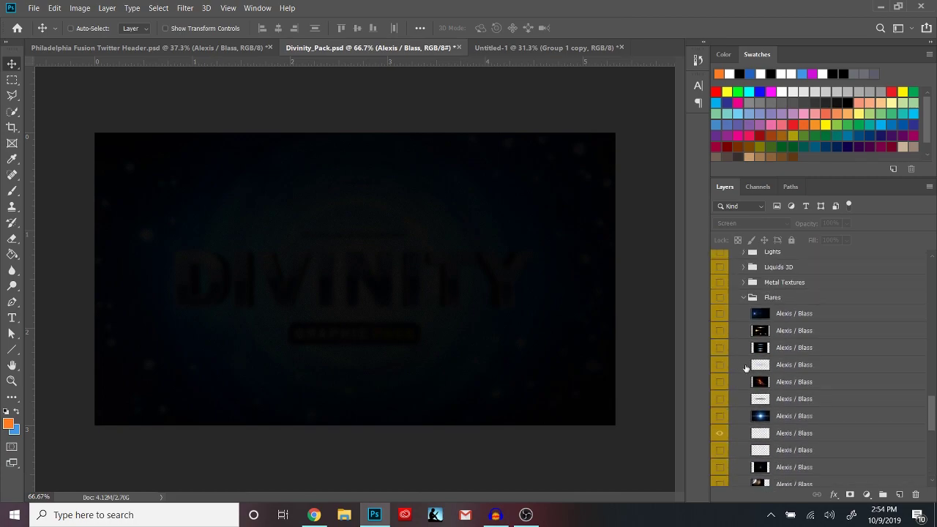
scroll(746, 367, up, 4)
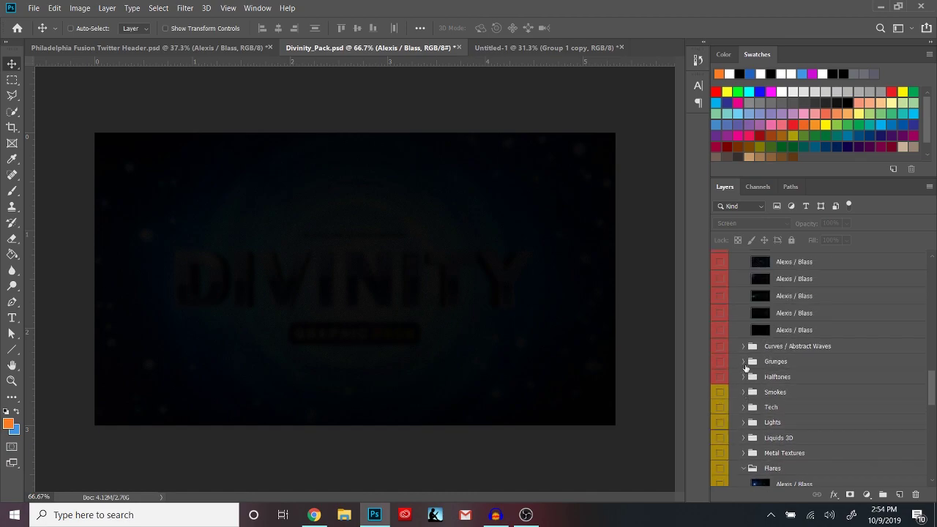
scroll(741, 361, up, 3)
click(720, 330)
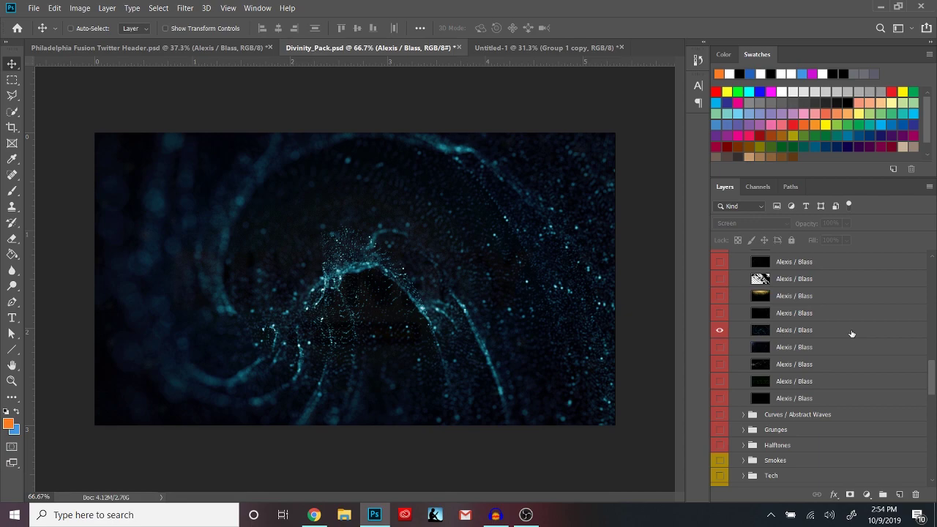
Copy the blue particle texture into the untitled header document and place it over the middle of the photos
click(851, 331)
drag(497, 323, 449, 305)
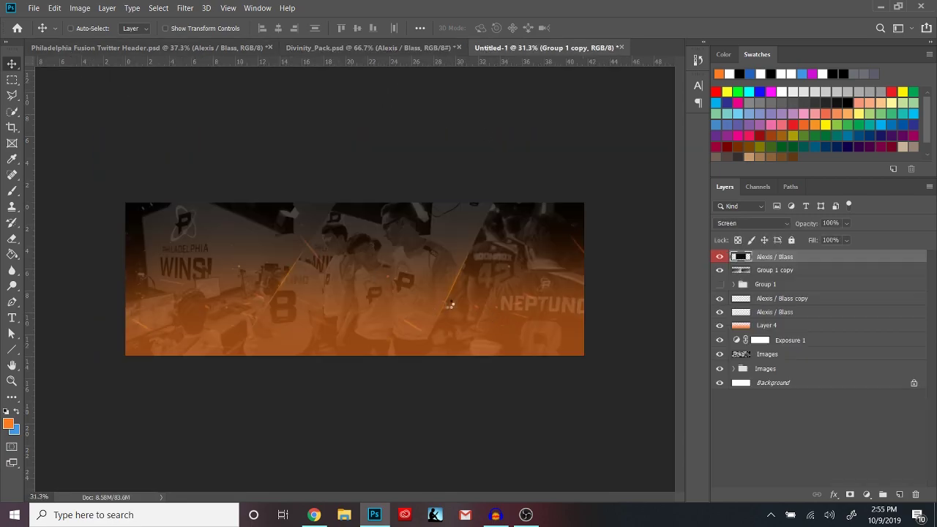
drag(385, 320, 379, 330)
Scale the particle texture to about 169.94%, center it over the header and set its opacity to 60%
key(ctrl+t)
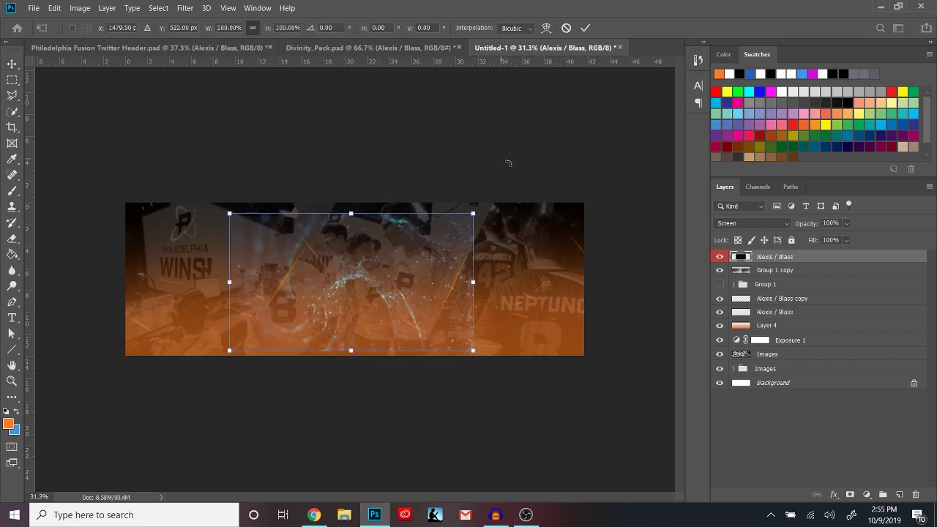
drag(473, 213, 556, 149)
drag(497, 269, 500, 273)
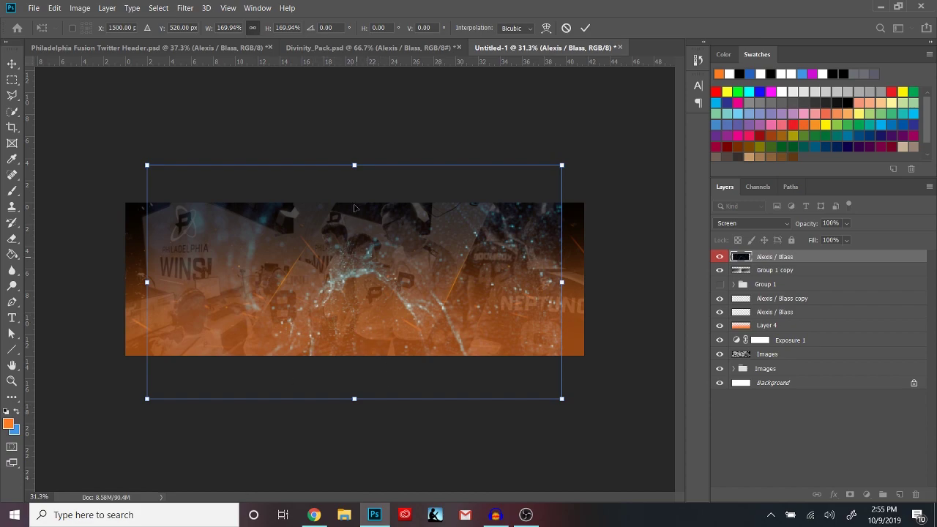
click(584, 28)
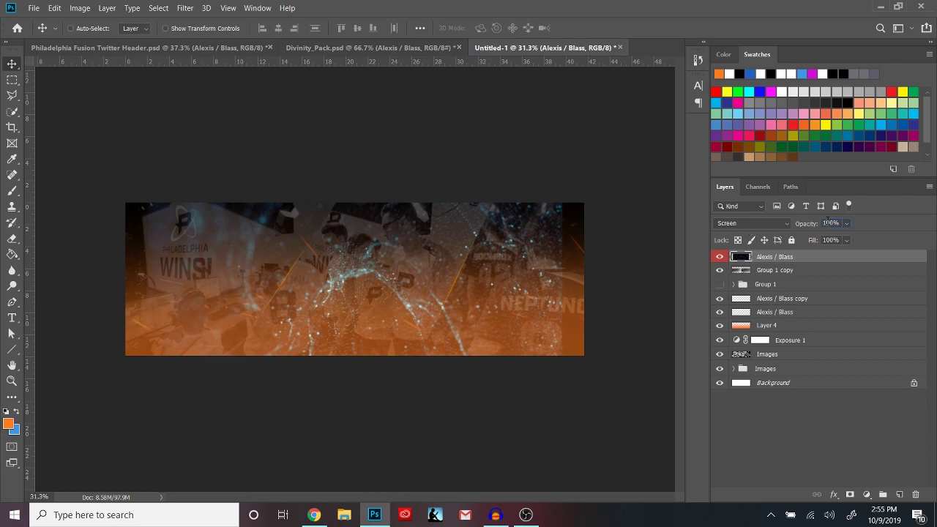
text(60)
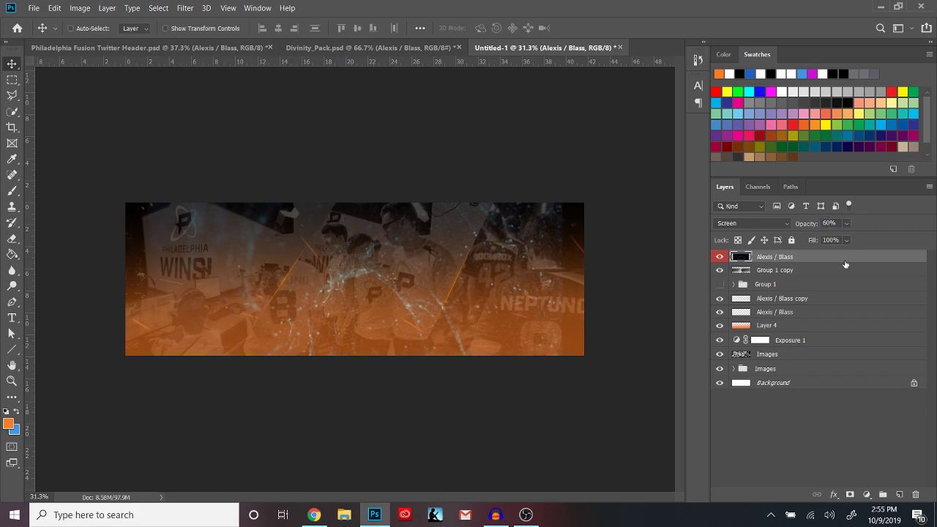
Add a Hue/Saturation adjustment clipped to the particle texture and set its hue to -168 to turn it orange
click(865, 495)
click(867, 377)
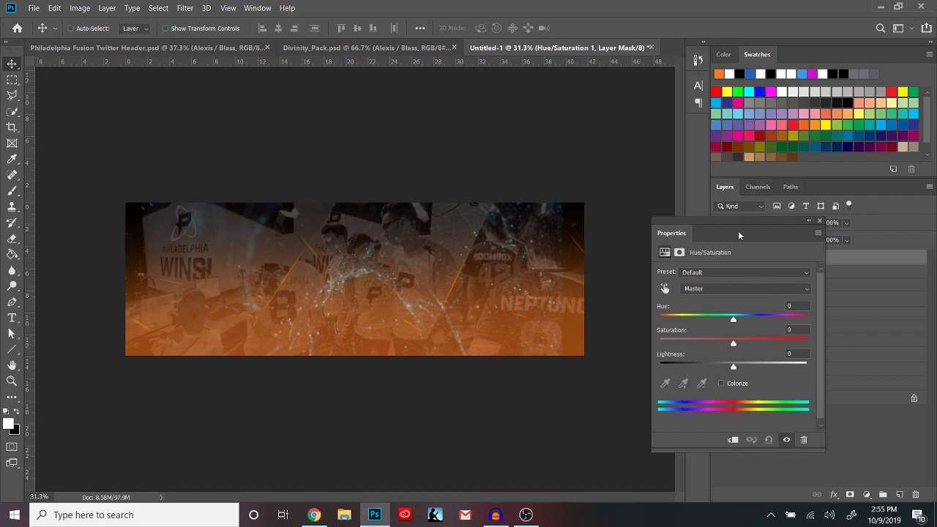
drag(728, 320, 732, 320)
right_click(856, 261)
click(809, 222)
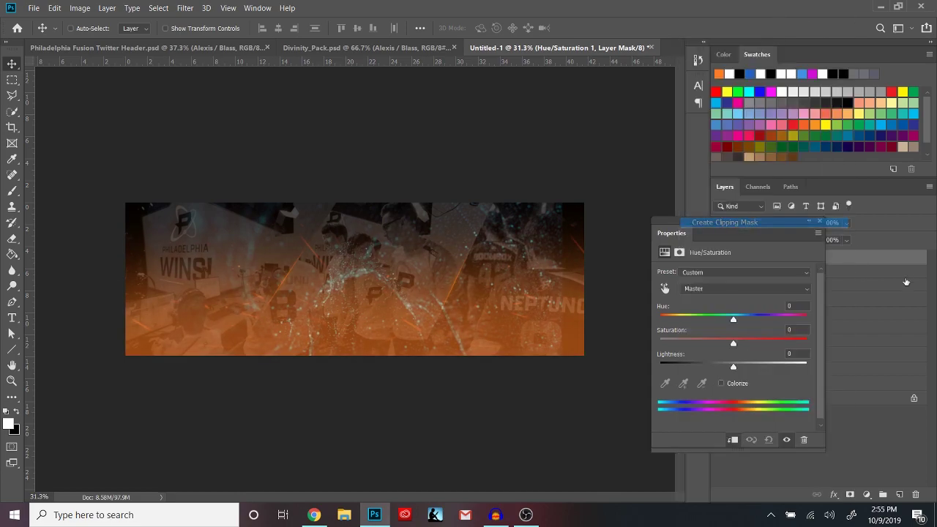
drag(736, 319, 664, 321)
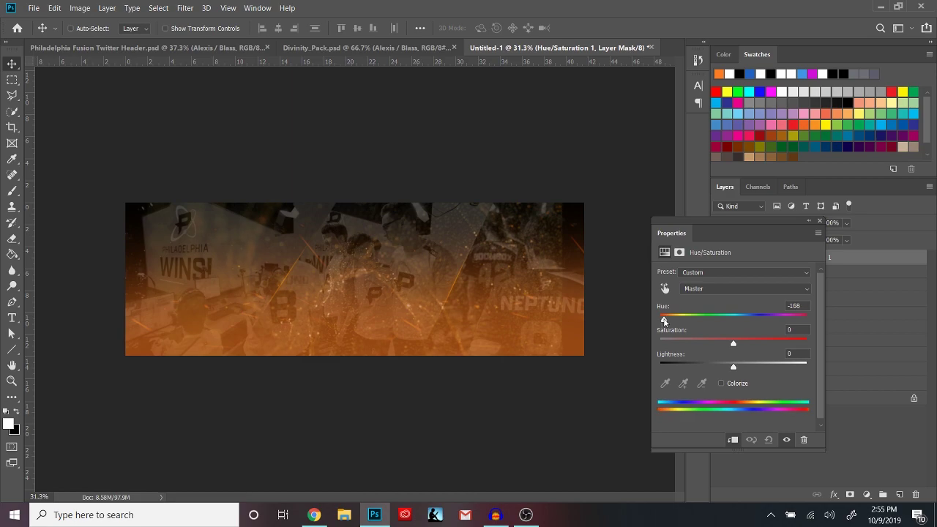
click(818, 223)
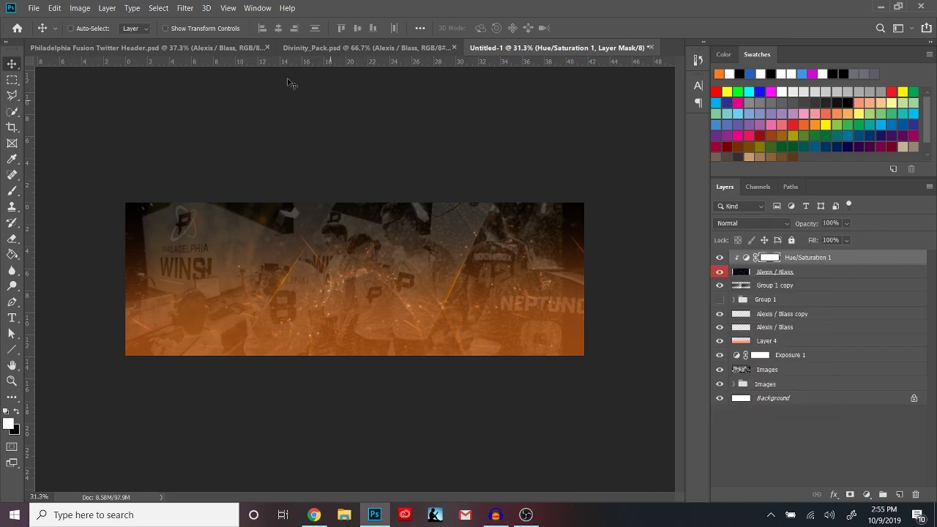
Check the blend mode and opacity of the matching particle layer in the finished Twitter header file
click(253, 46)
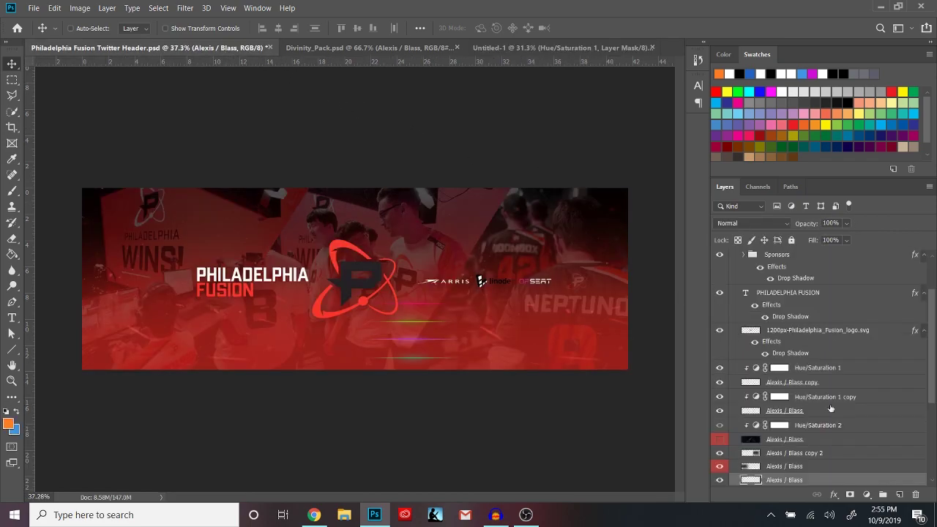
scroll(830, 409, down, 3)
click(772, 378)
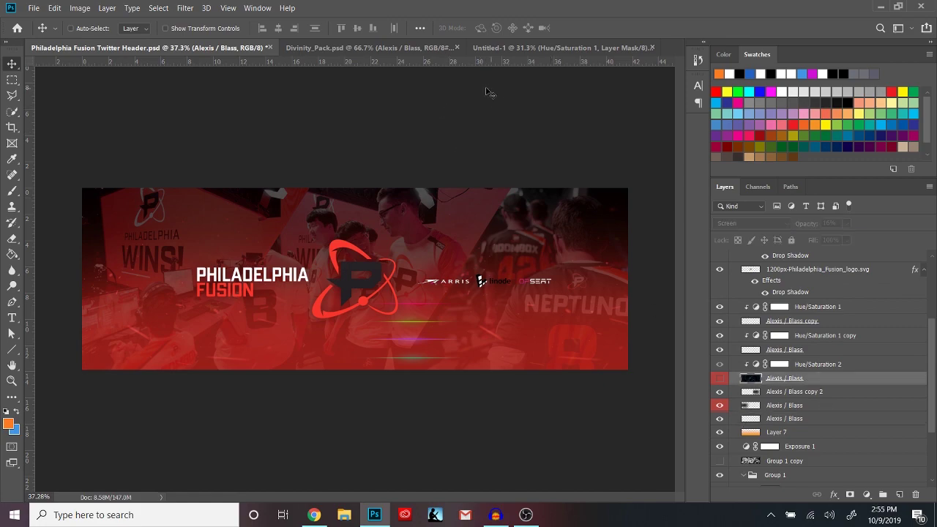
click(508, 48)
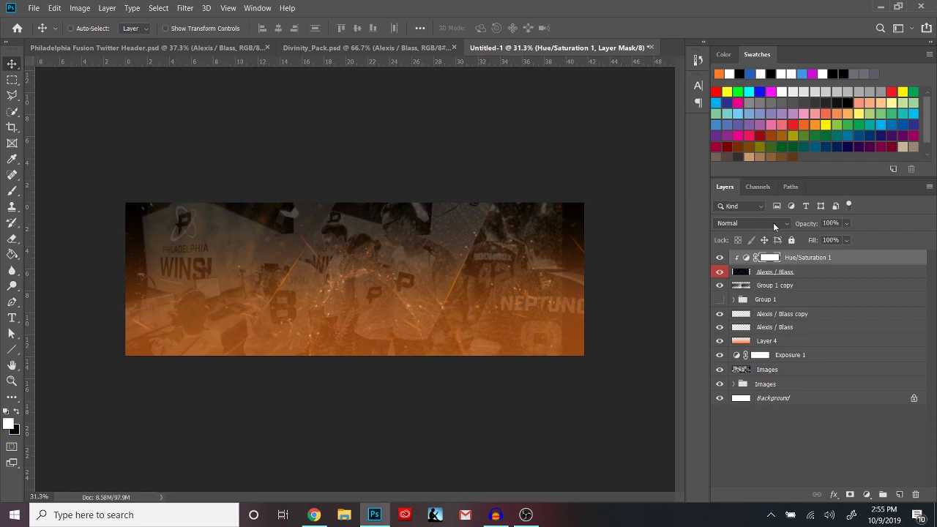
Merge the Hue/Saturation adjustment into the particle texture layer and reduce the layer's opacity to 16%
click(805, 269)
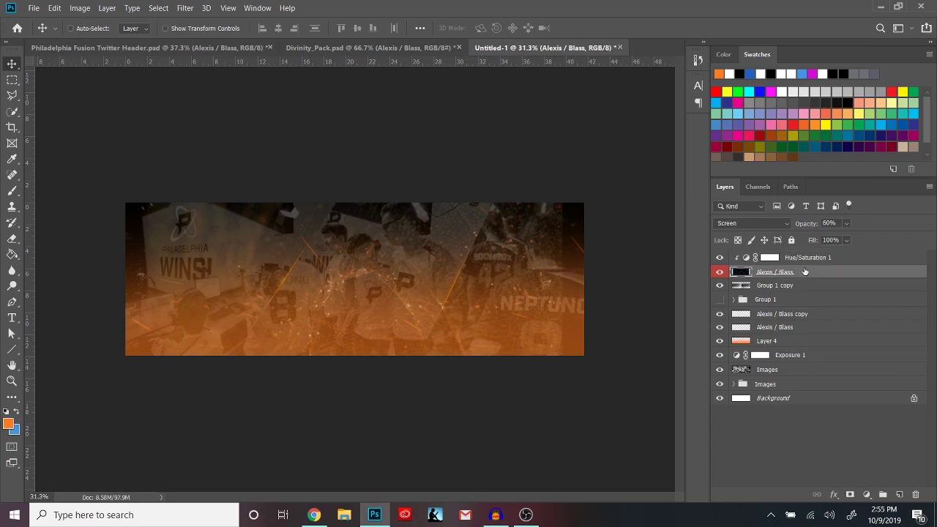
click(826, 260)
right_click(869, 268)
click(871, 258)
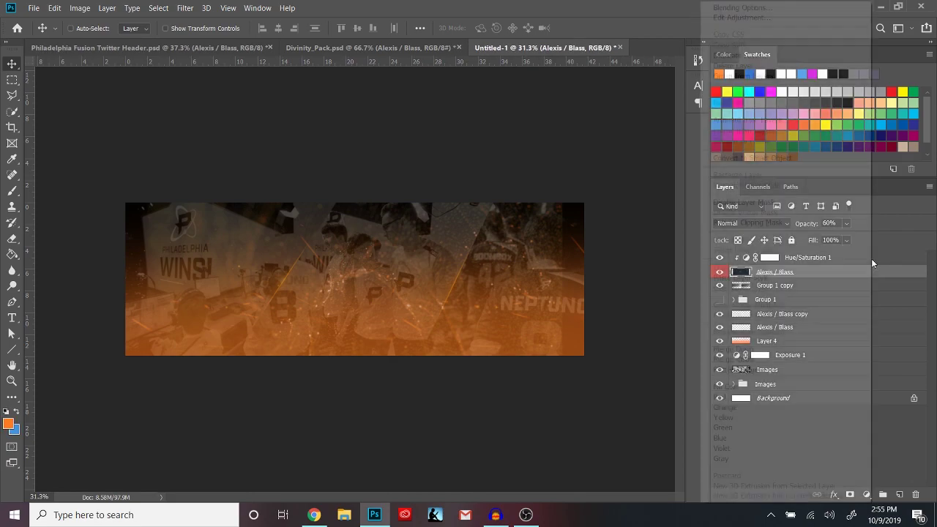
right_click(871, 258)
click(769, 350)
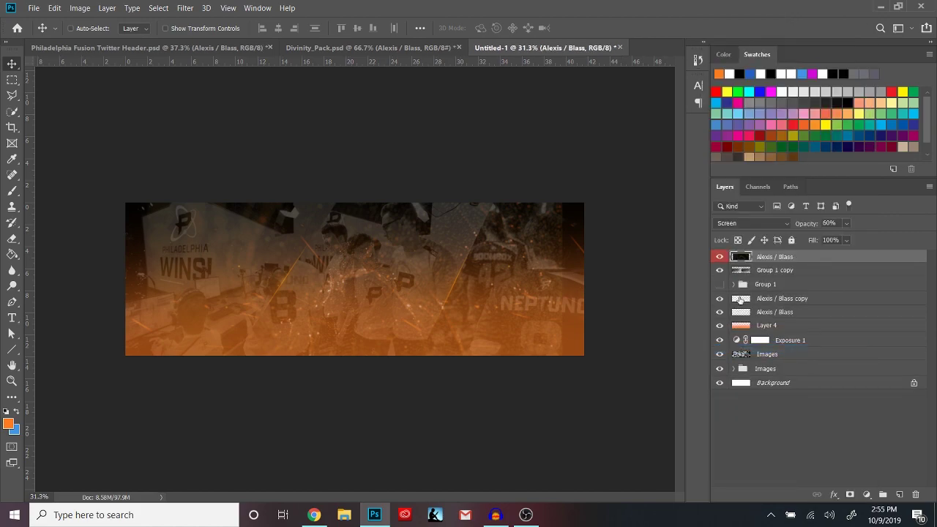
drag(808, 228, 782, 229)
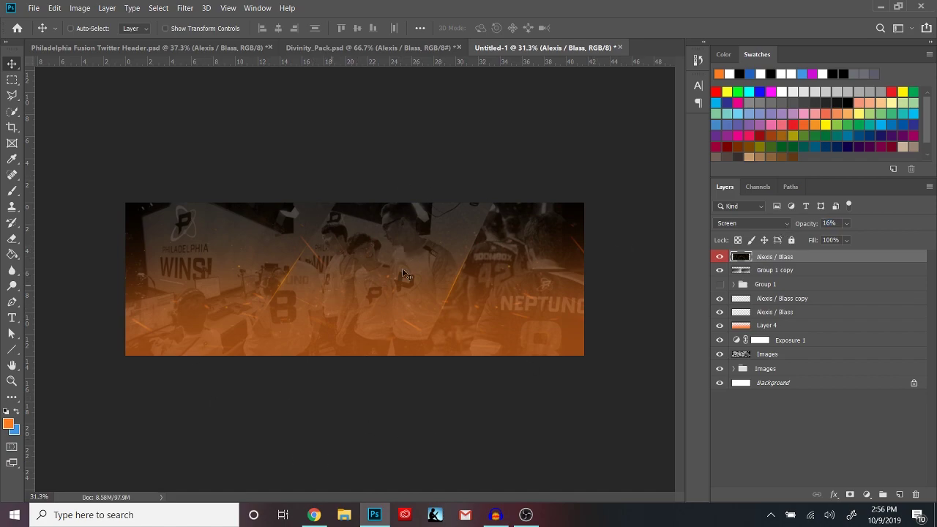
Copy the Philadelphia Fusion logo layer with its drop shadow from the finished header file into the untitled header document
click(220, 48)
drag(849, 383, 441, 277)
drag(366, 279, 368, 281)
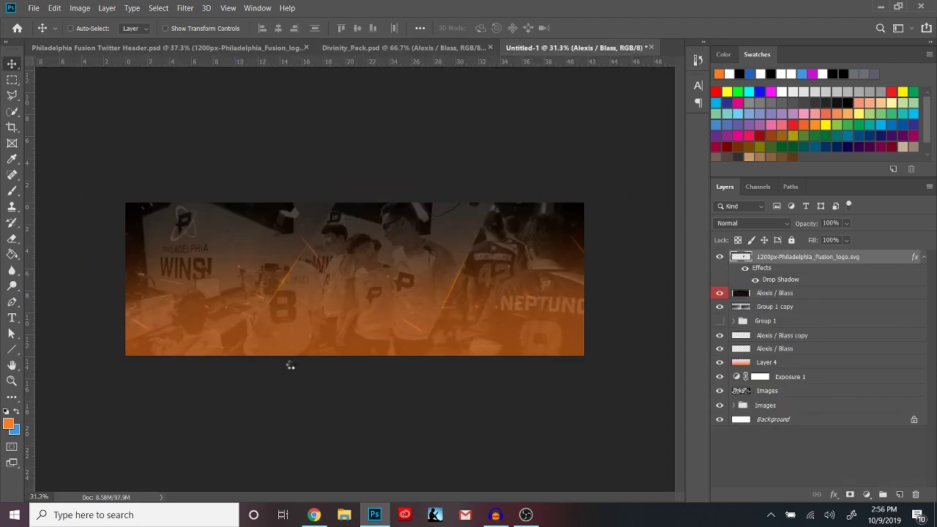
Move the logo to the middle of the header, center it horizontally on the full canvas and clear the selection
drag(439, 283, 399, 277)
key(ctrl+a)
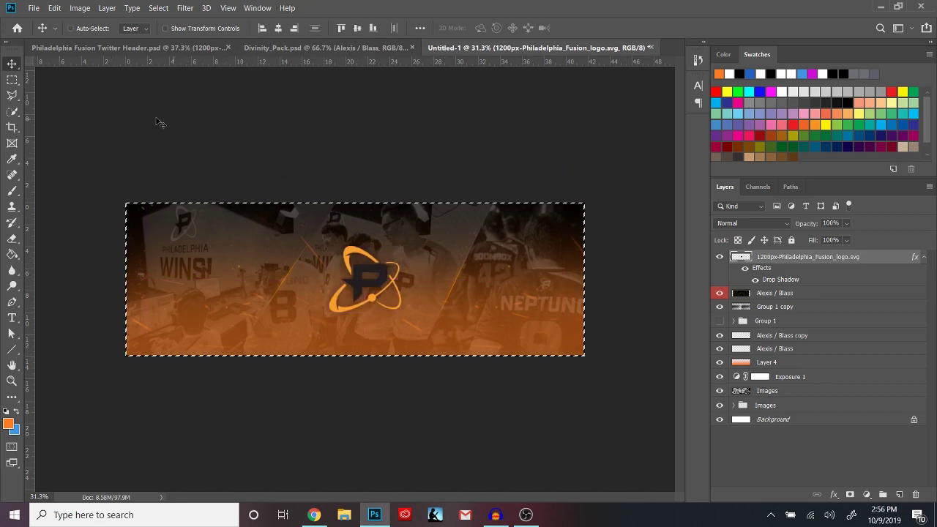
click(279, 31)
click(278, 31)
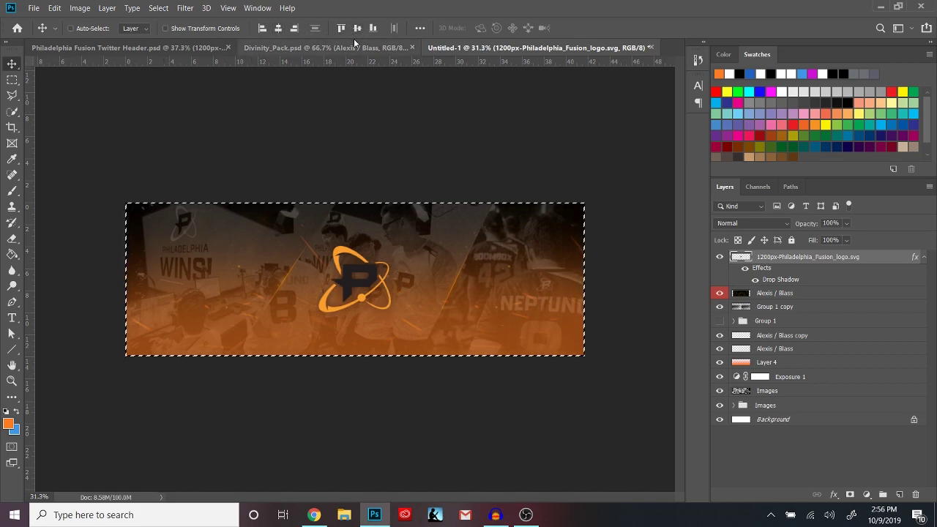
key(ctrl+d)
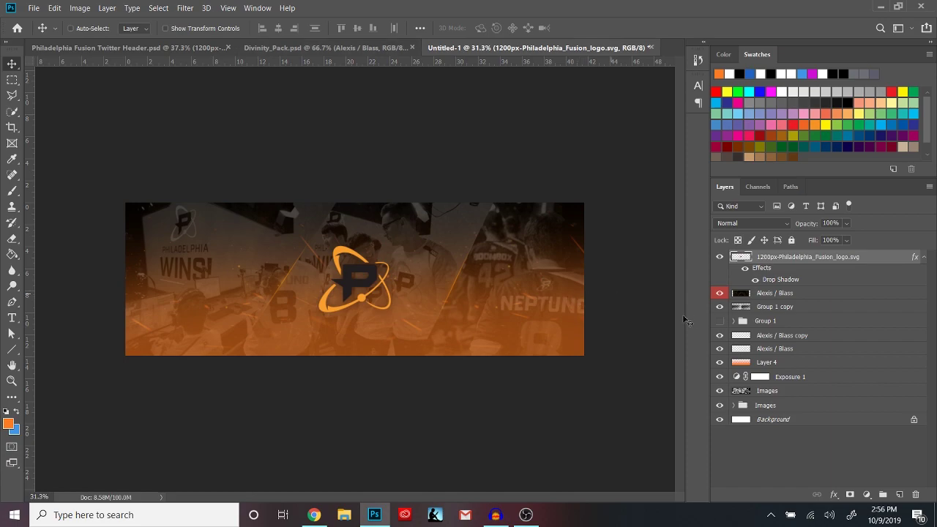
Review the logo's drop shadow settings and compare the layout with the finished Twitter header file
double_click(779, 279)
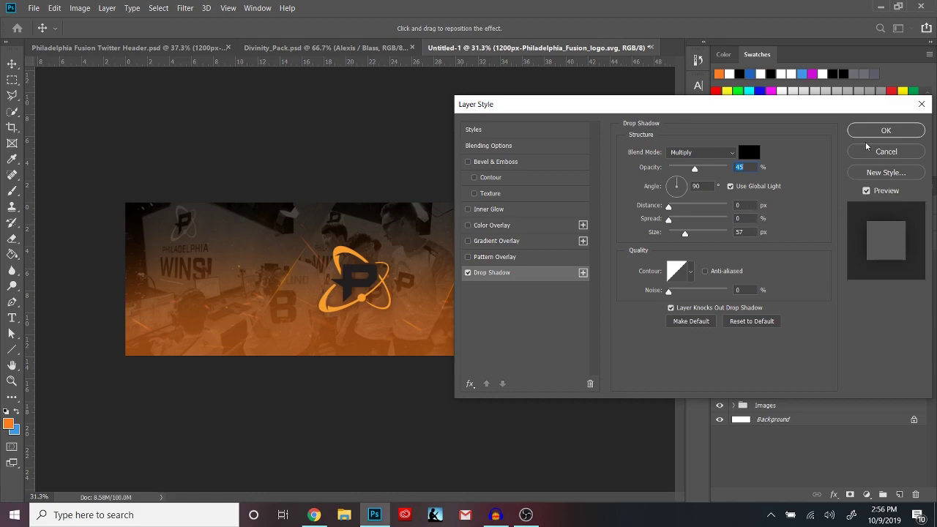
key(Return)
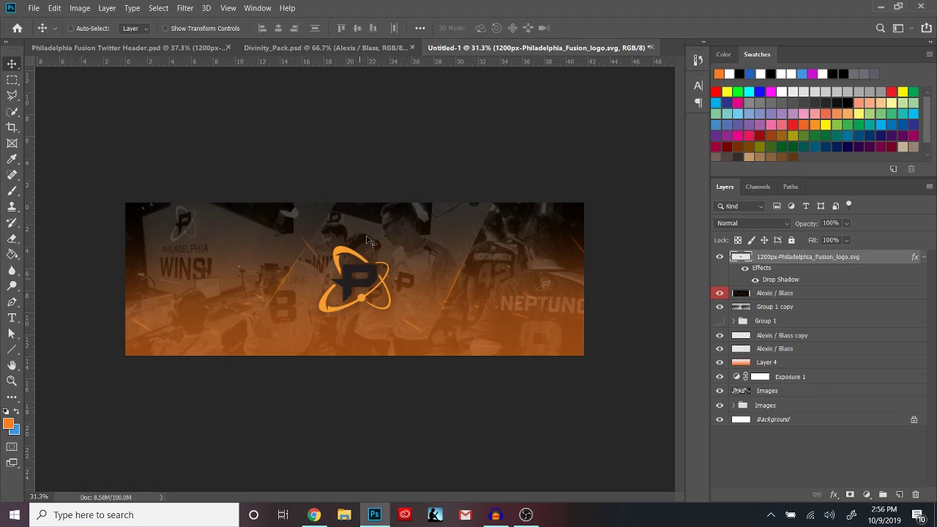
click(289, 42)
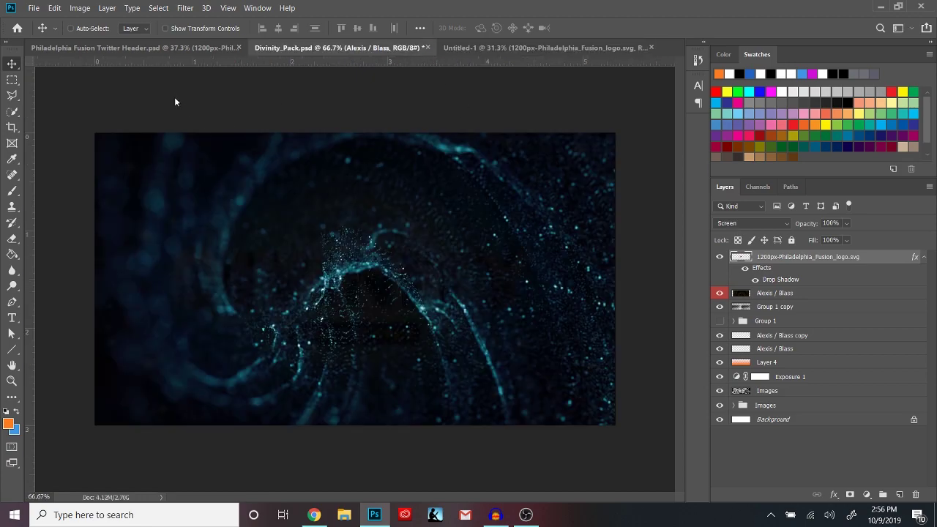
click(146, 47)
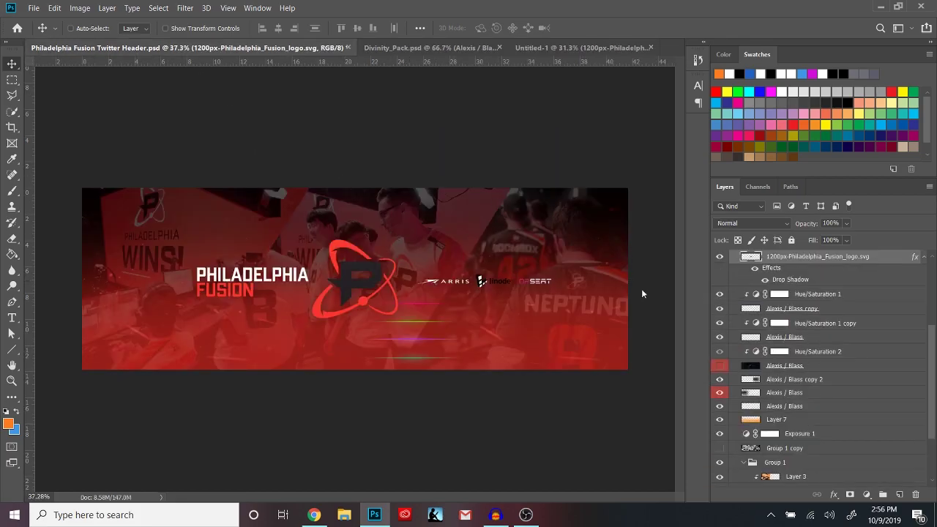
click(547, 48)
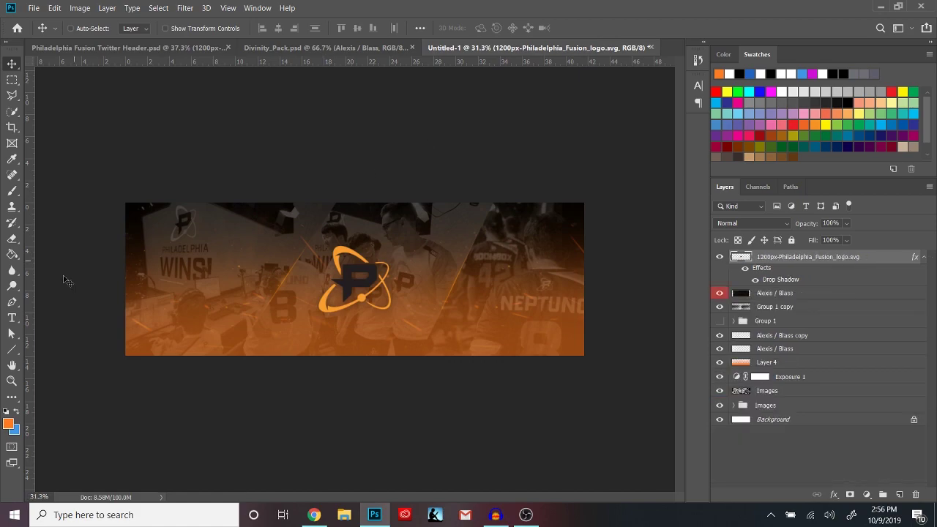
Add a horizontal text layer reading PHILADELPHIA in Apex Mk3 Medium across the header
click(12, 318)
click(252, 292)
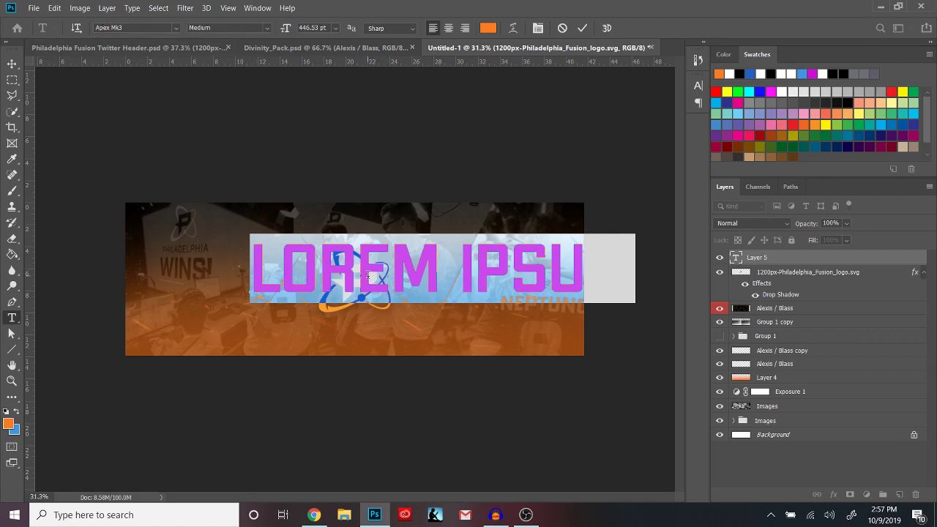
text(PHILADELPH)
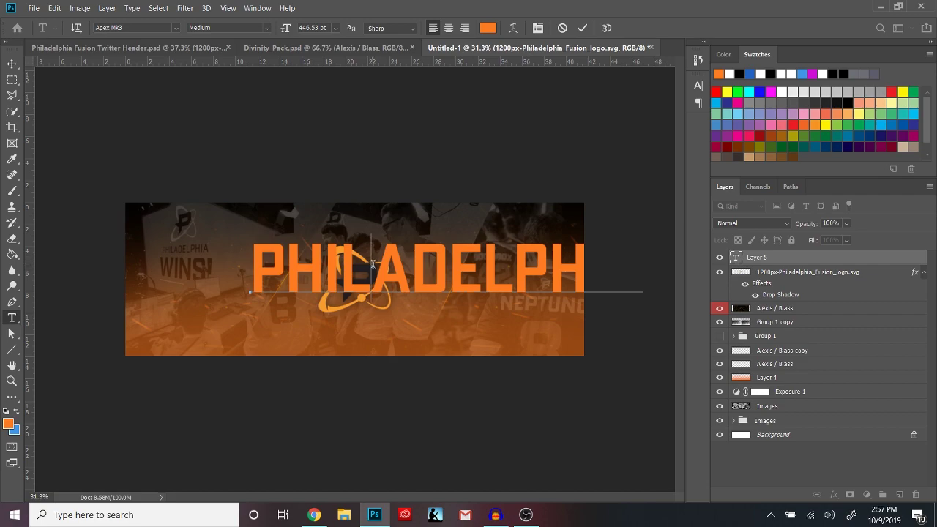
Set the PHILADELPHIA text size to 100 pt and place the word just left of the center logo
key(ctrl+a)
drag(285, 28, 147, 38)
text(100)
key(Return)
click(12, 64)
drag(349, 319, 308, 306)
Change the PHILADELPHIA text color to off-white efefef
click(12, 317)
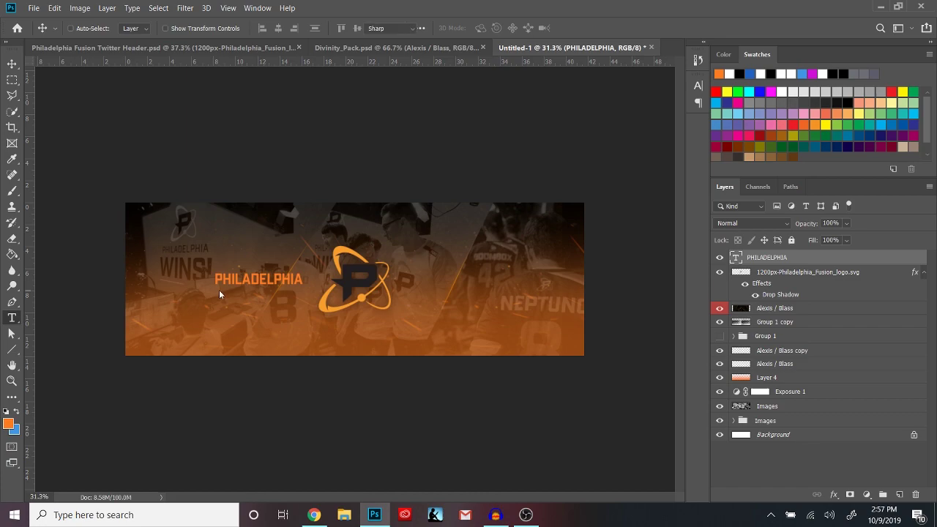
double_click(242, 280)
click(488, 28)
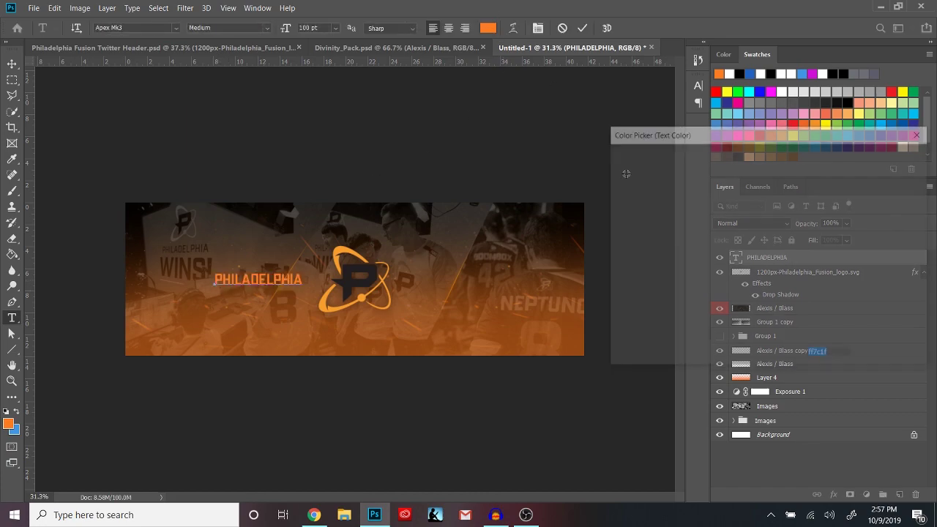
click(610, 177)
drag(651, 215, 612, 170)
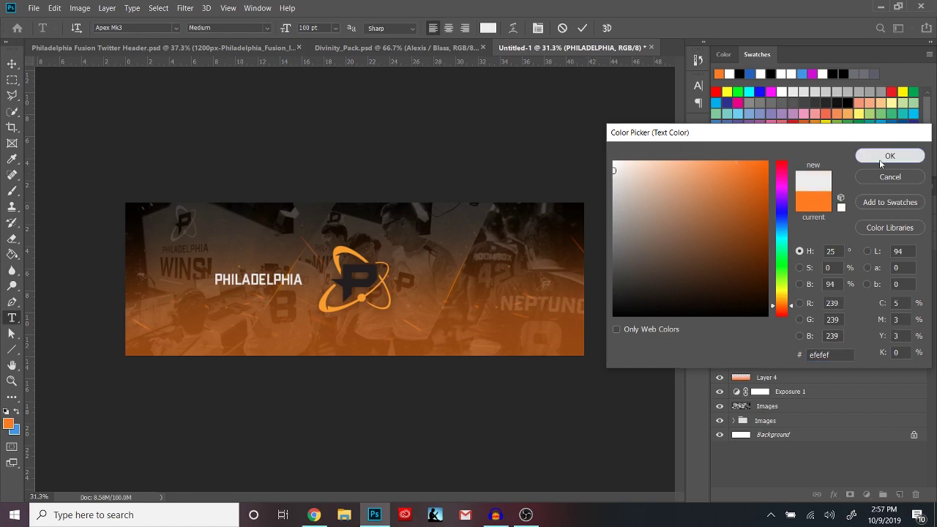
click(863, 156)
Duplicate the PHILADELPHIA text layer and place the copy directly beneath the original word
click(808, 256)
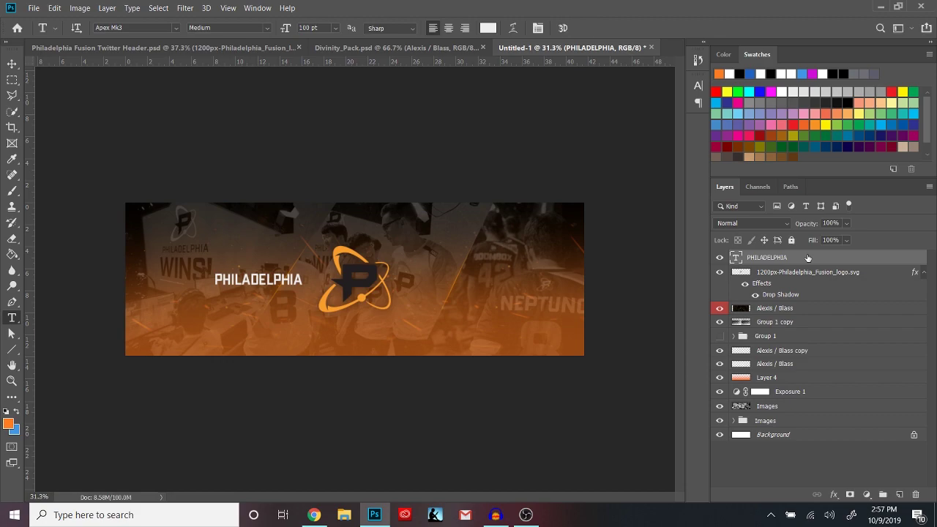
key(ctrl+j)
click(12, 63)
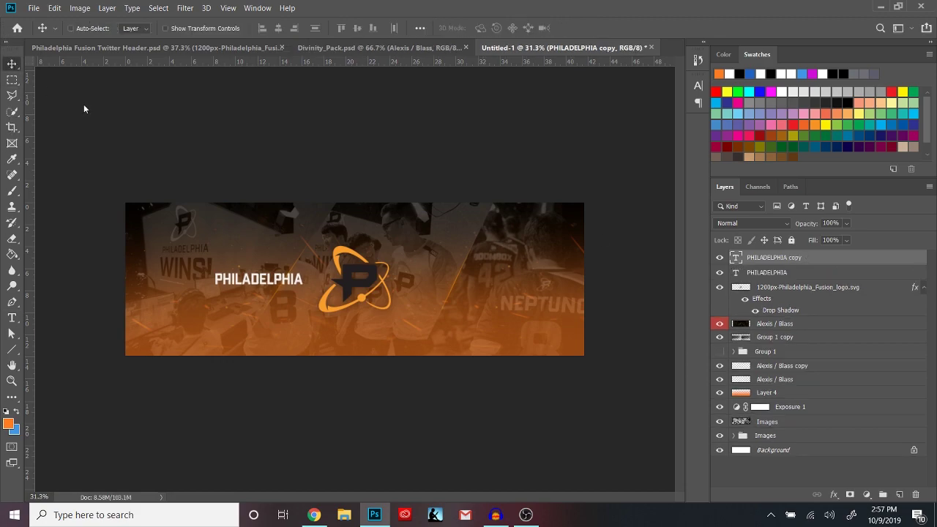
drag(229, 280, 229, 291)
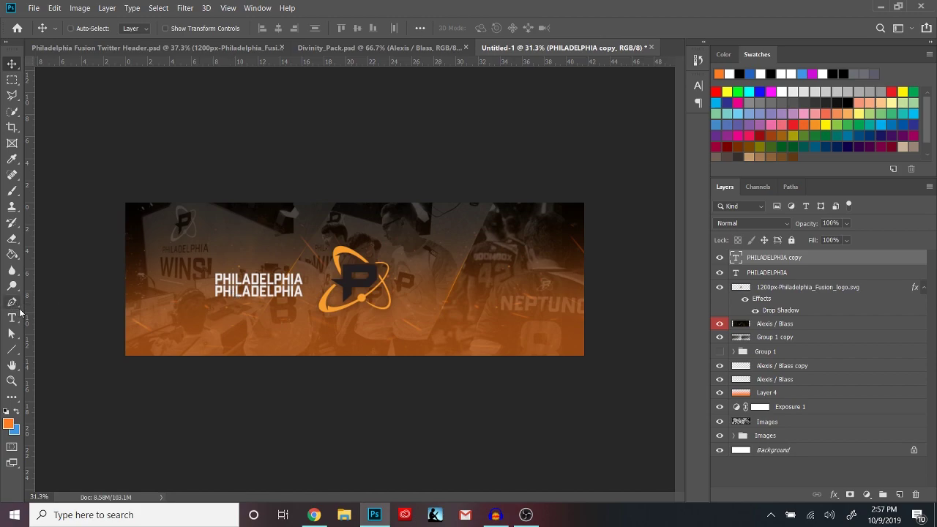
Replace the wording of the lower PHILADELPHIA copy with FUSION
key(t)
double_click(227, 292)
text(FU)
text(SION)
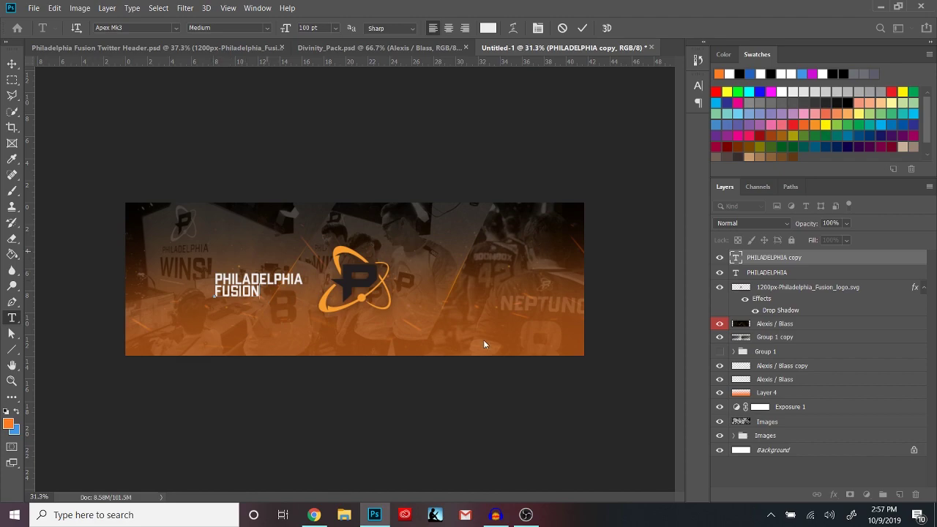
Recolor the FUSION text with the orange f99e29 sampled from the center logo and commit the text edit
double_click(249, 291)
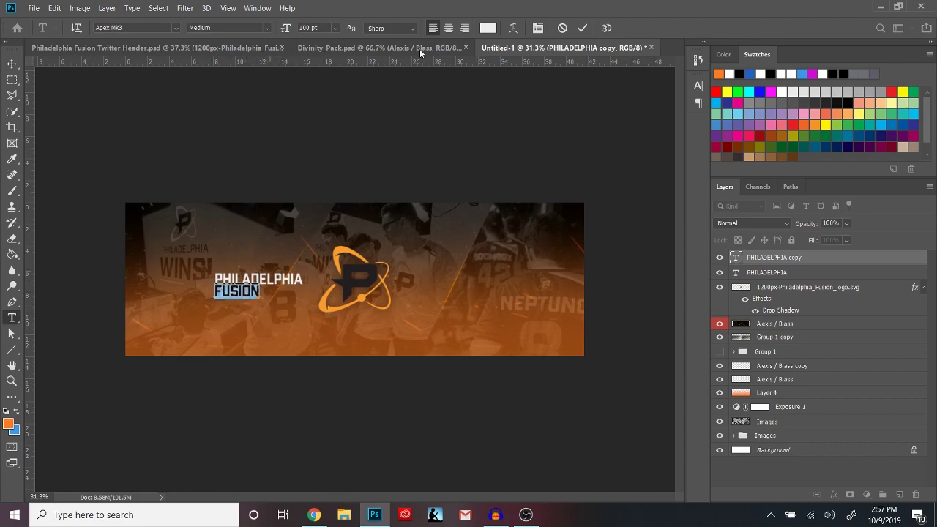
click(487, 28)
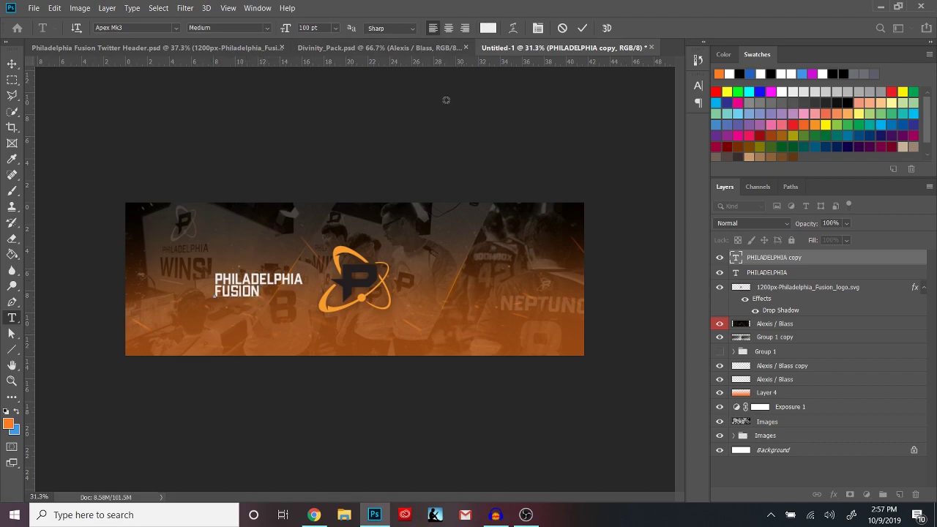
click(357, 252)
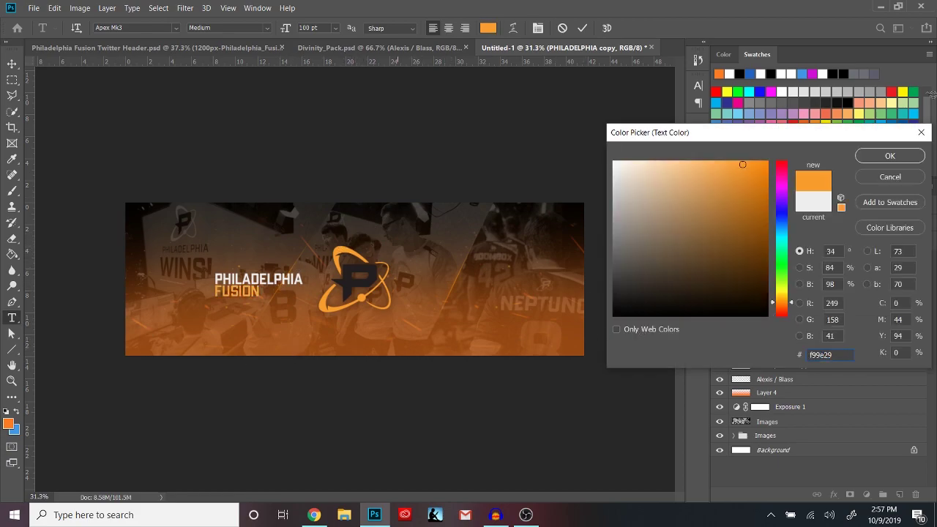
click(890, 151)
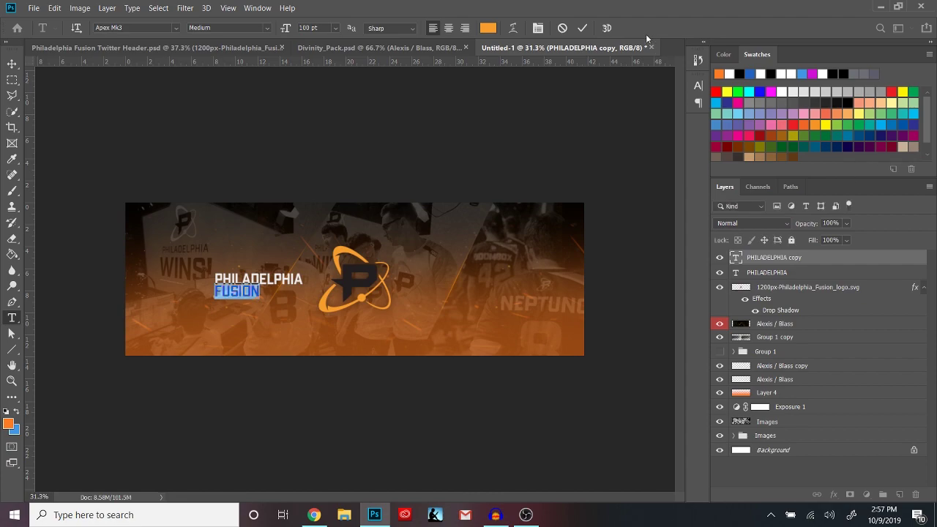
click(581, 27)
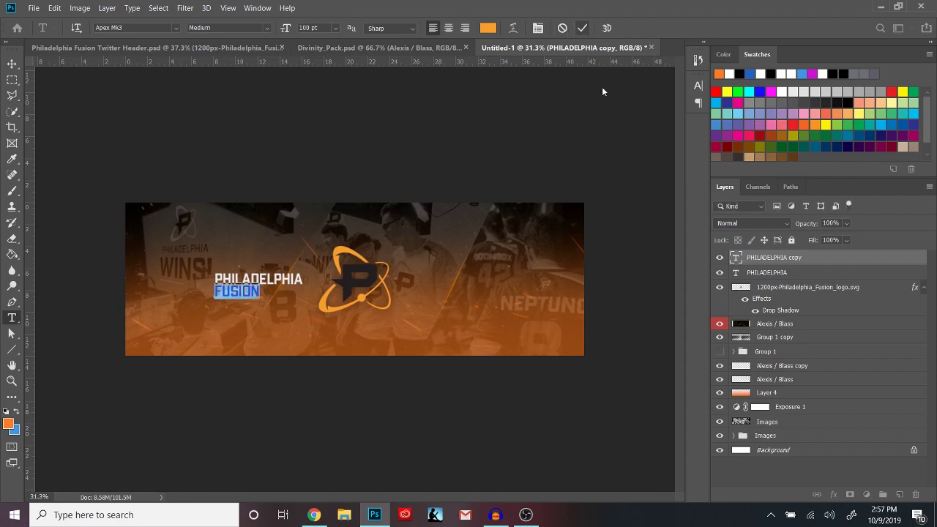
Group the FUSION and PHILADELPHIA text layers, then duplicate the group and merge the copy into a single layer
shift+click(830, 273)
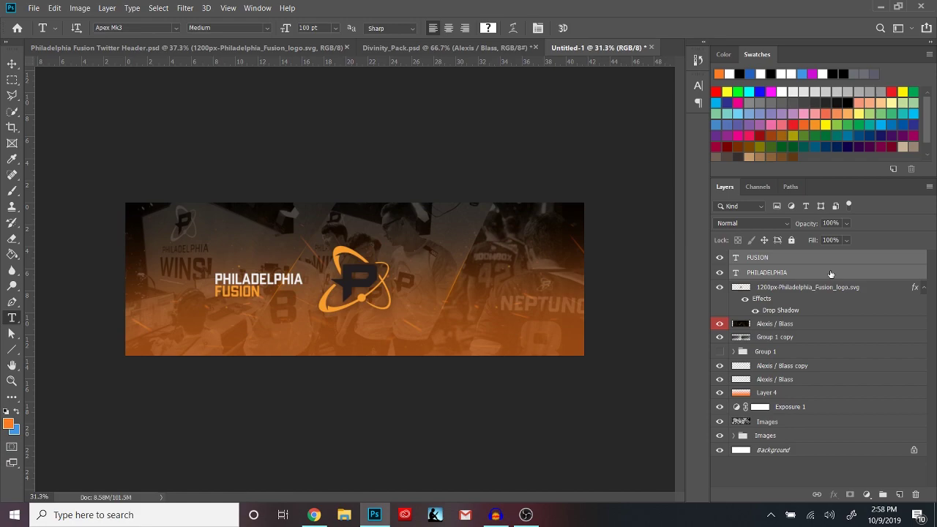
key(ctrl+g)
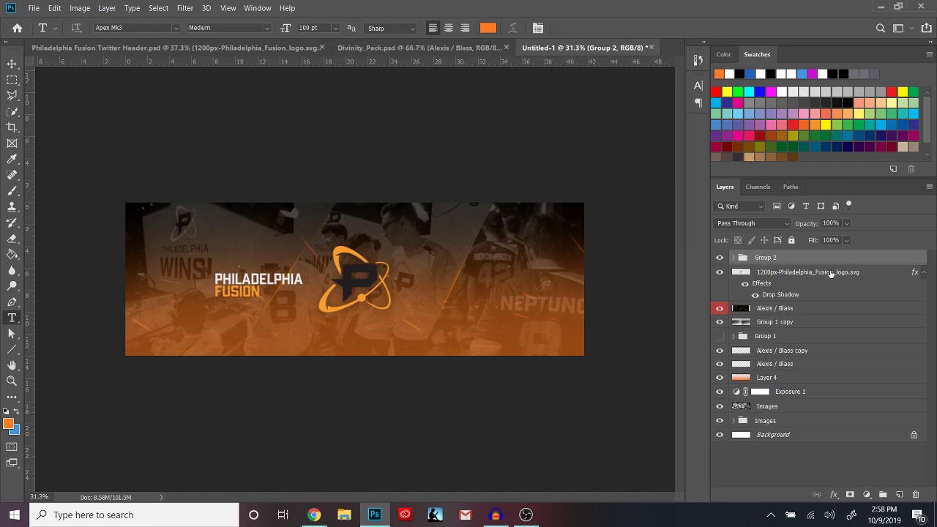
key(ctrl+j)
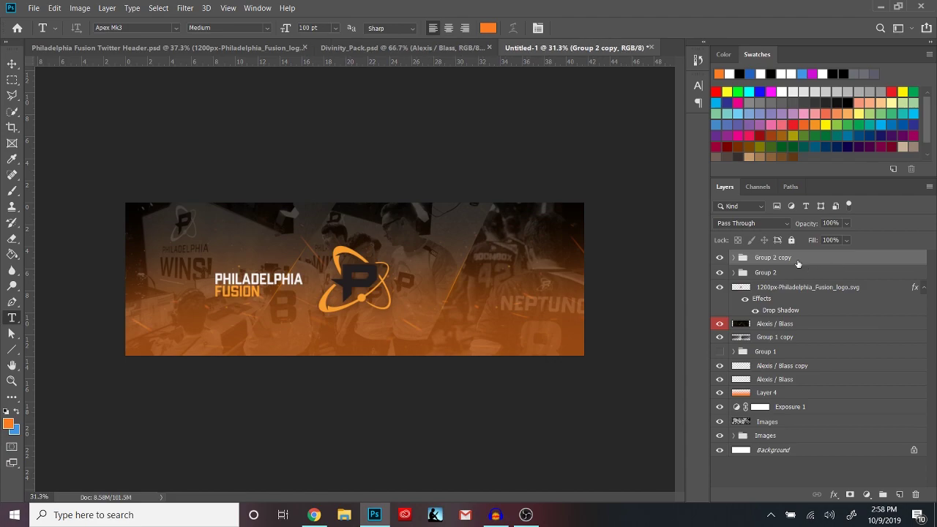
key(ctrl+e)
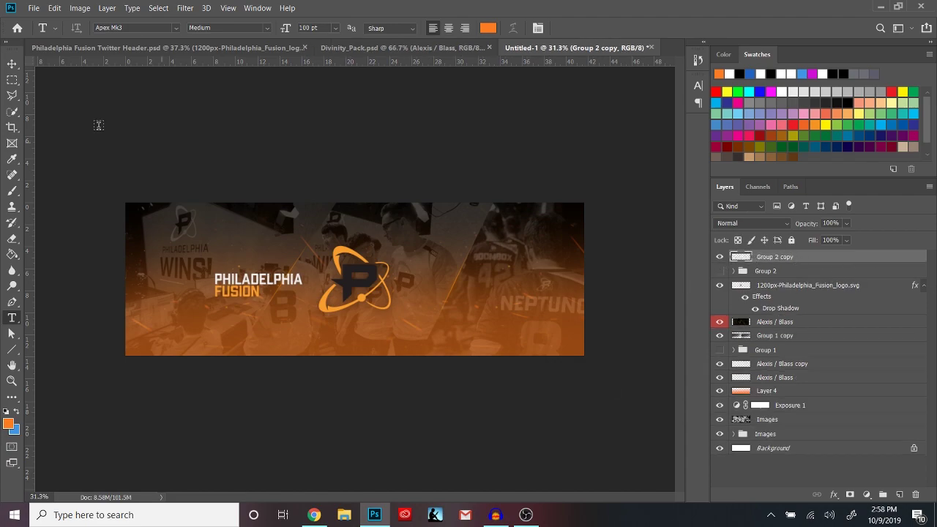
Center the merged team name layer vertically on the full canvas, keeping it left of the logo, and clear the selection
key(ctrl+a)
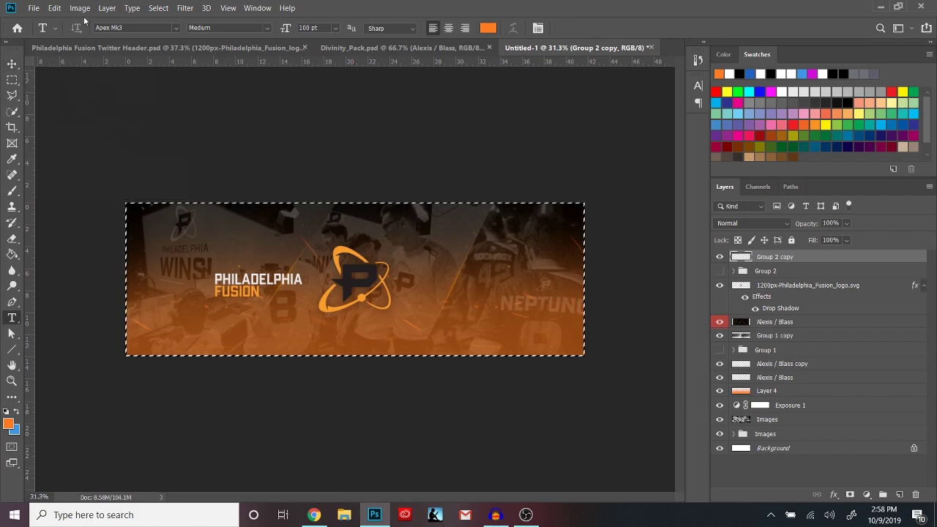
click(13, 64)
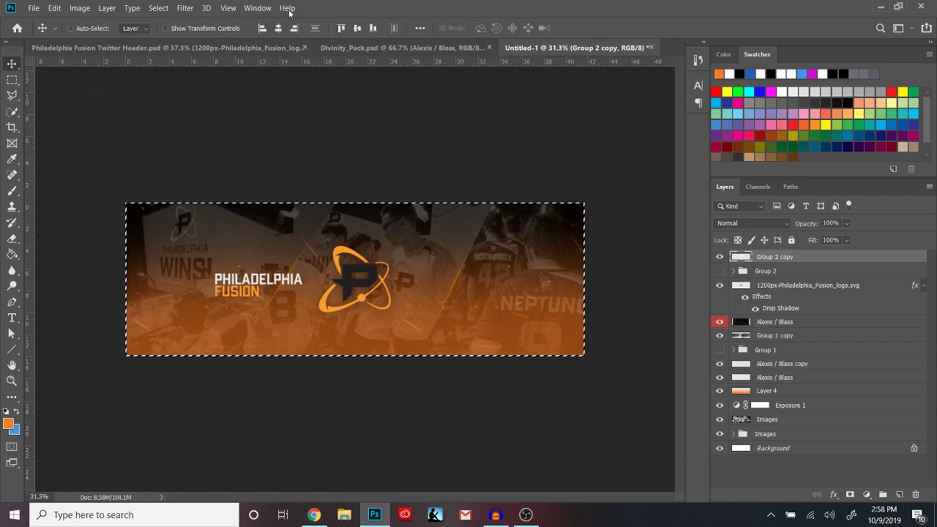
click(278, 27)
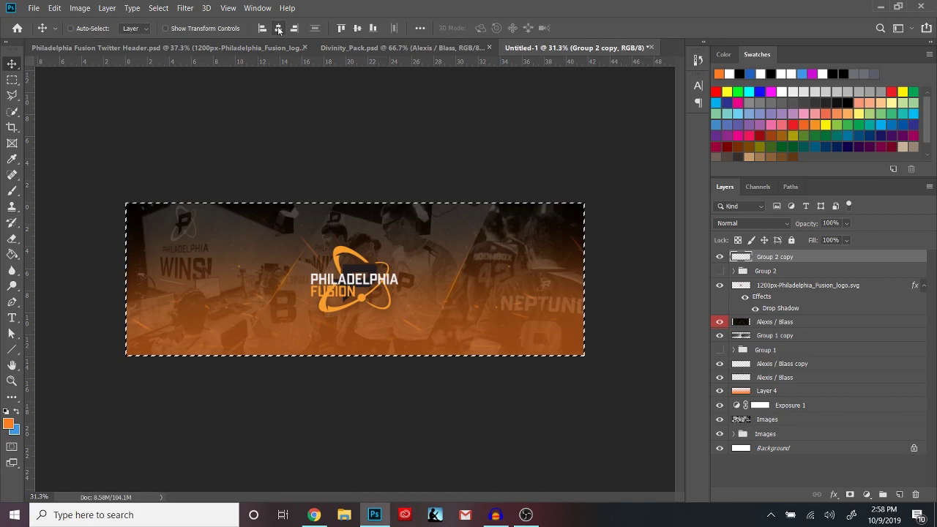
key(ctrl+z)
click(357, 28)
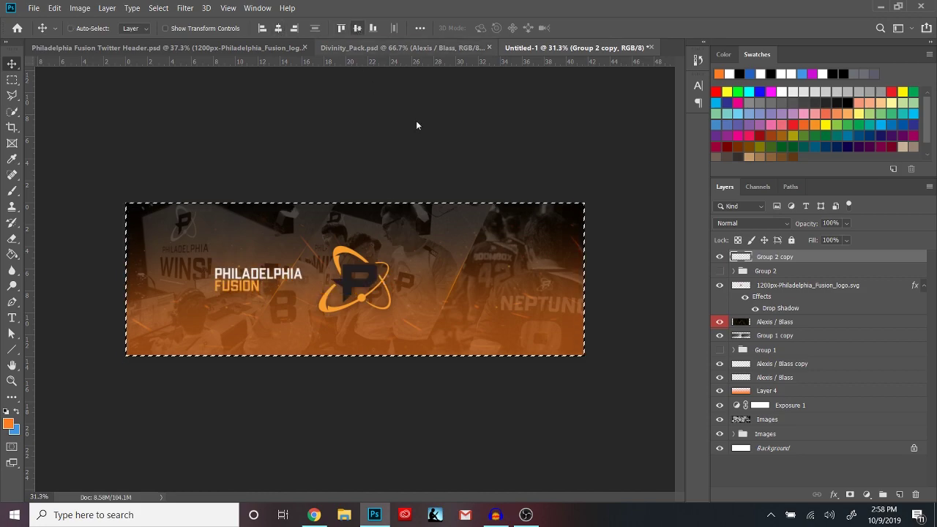
key(ctrl+d)
key(ctrl)
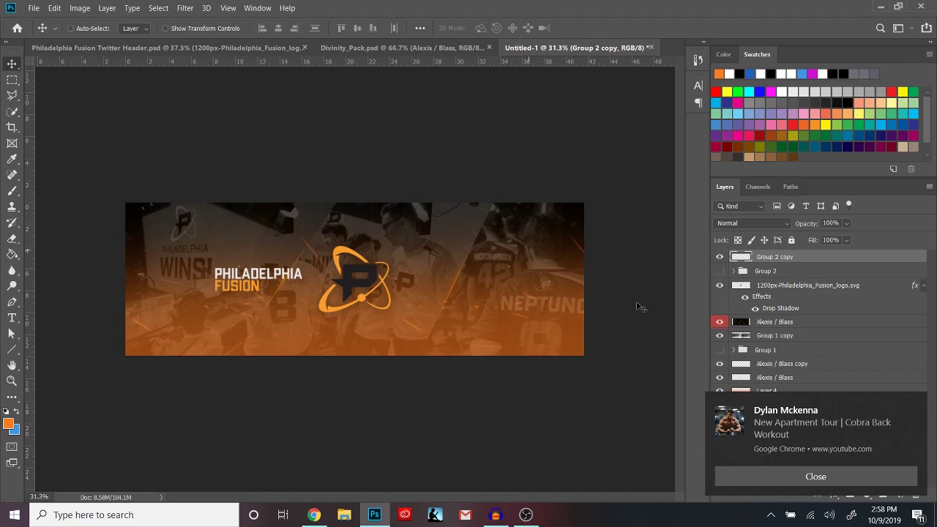
Copy the Sponsors group with its drop shadow from the finished Twitter header file into the untitled header document
click(194, 48)
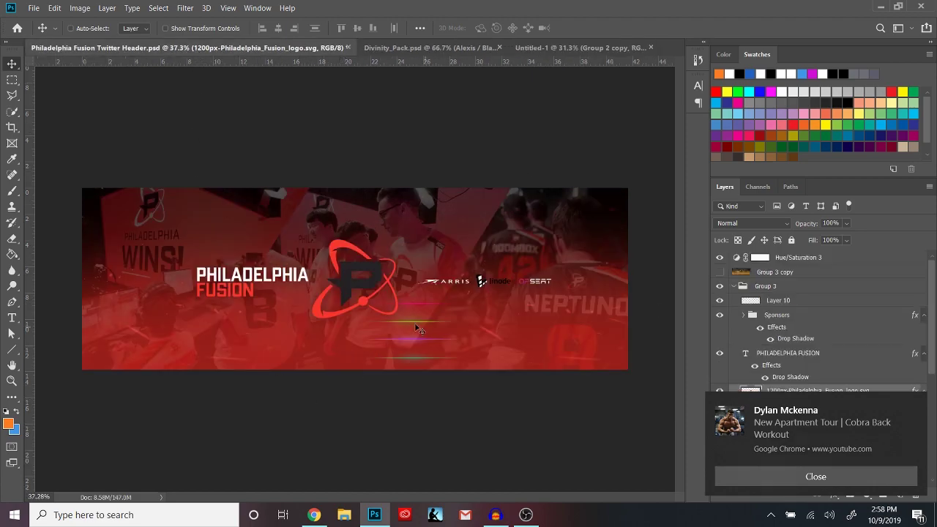
click(428, 47)
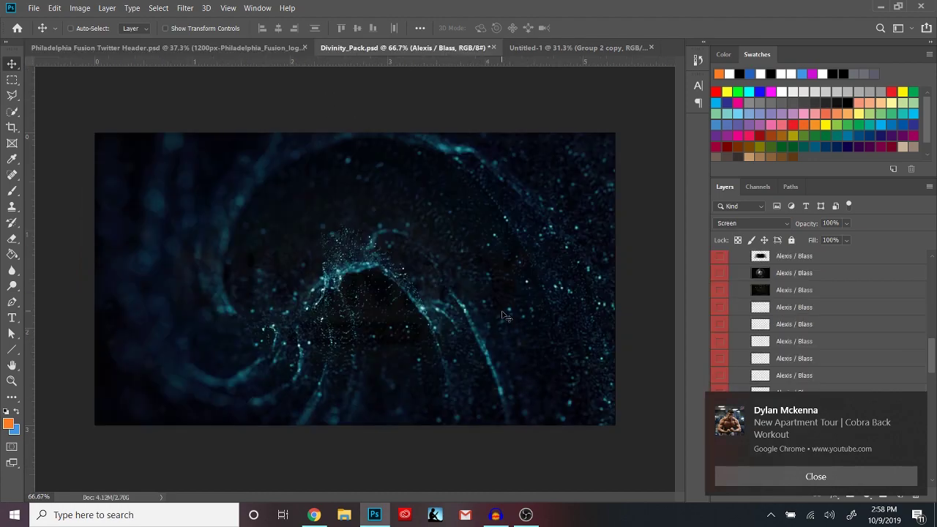
click(551, 50)
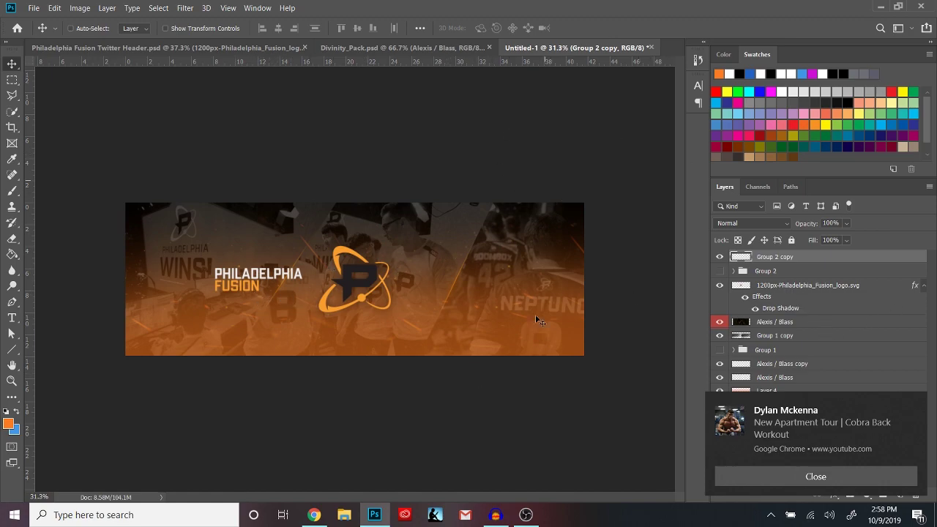
click(260, 46)
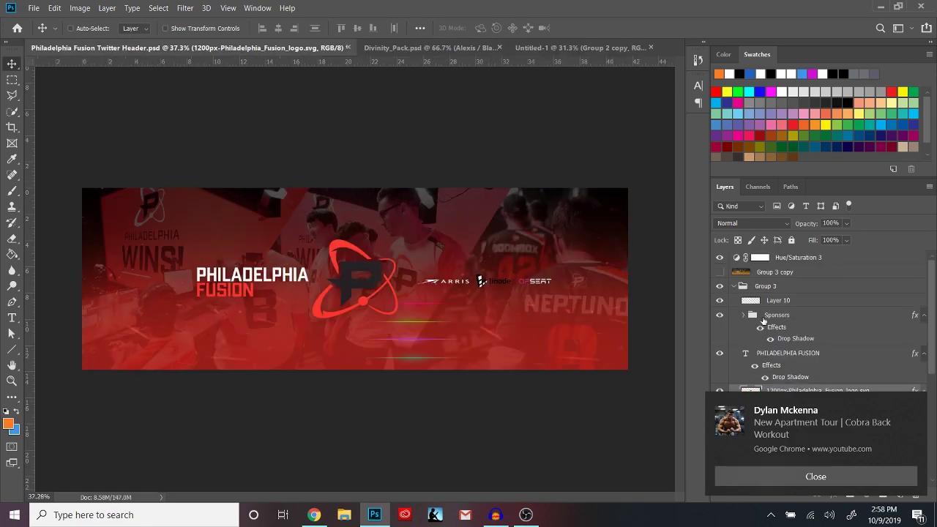
click(764, 320)
Position the sponsor logos to the right of the center logo, aligned with the vertical middle of the header
drag(540, 306, 473, 284)
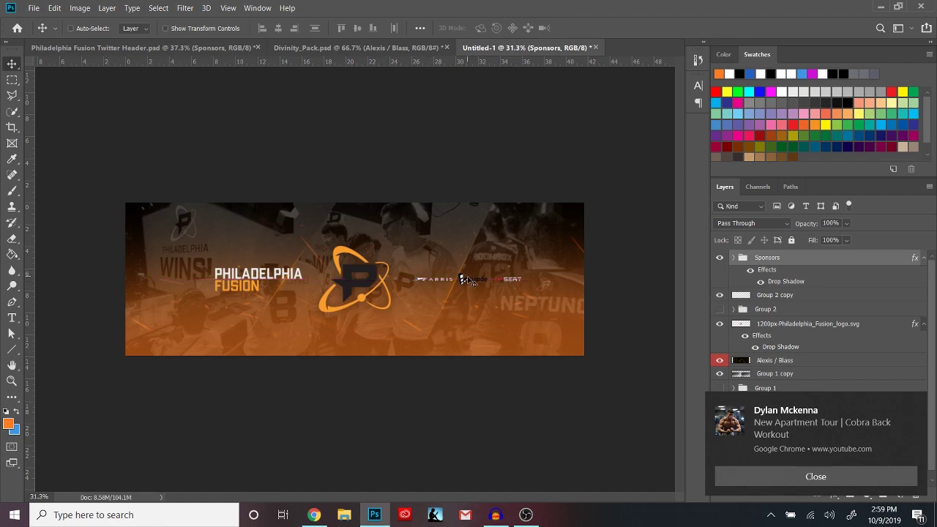
drag(468, 277, 464, 278)
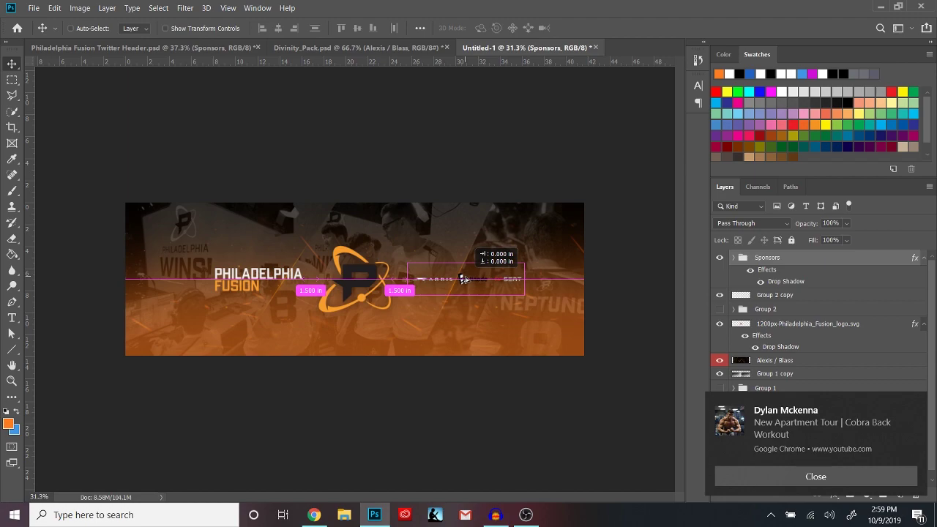
drag(463, 279, 464, 279)
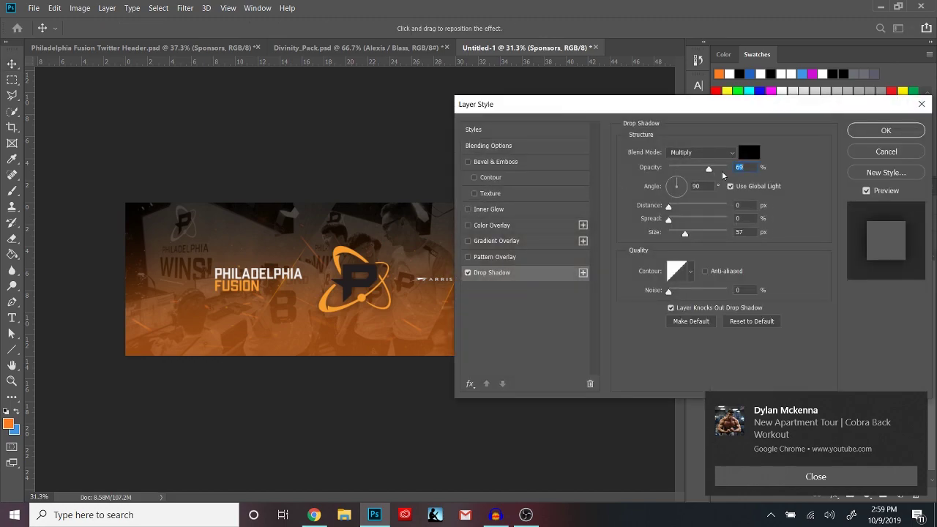
Cancel the Sponsors drop shadow settings, check the finished Twitter header's layers for reference, and return to the untitled header
click(905, 153)
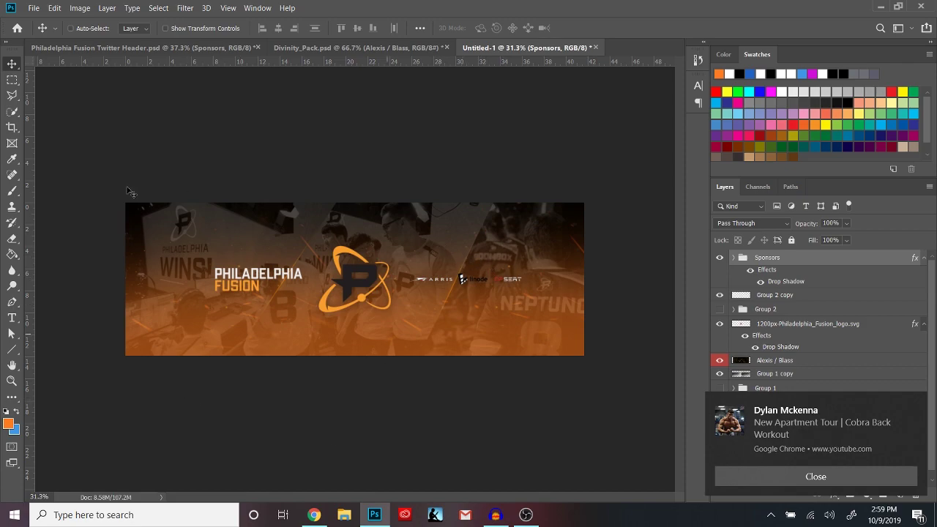
click(112, 47)
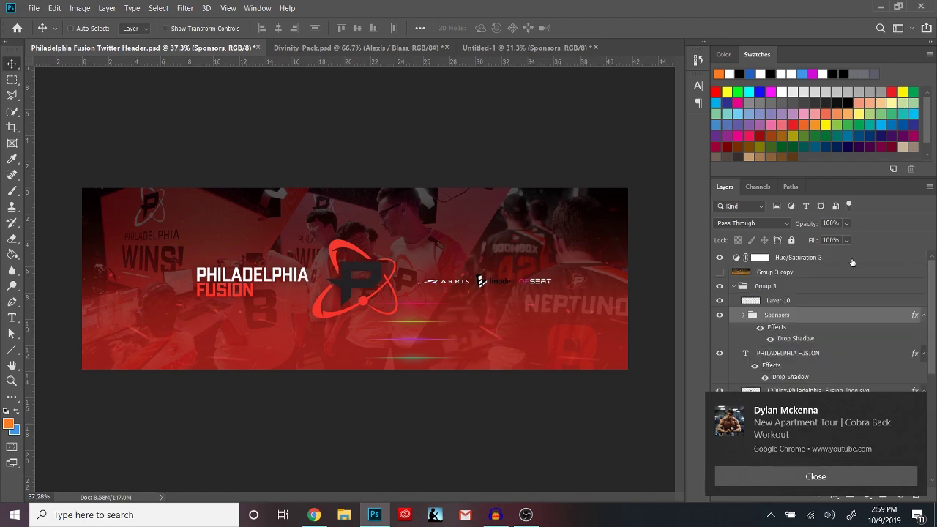
click(498, 48)
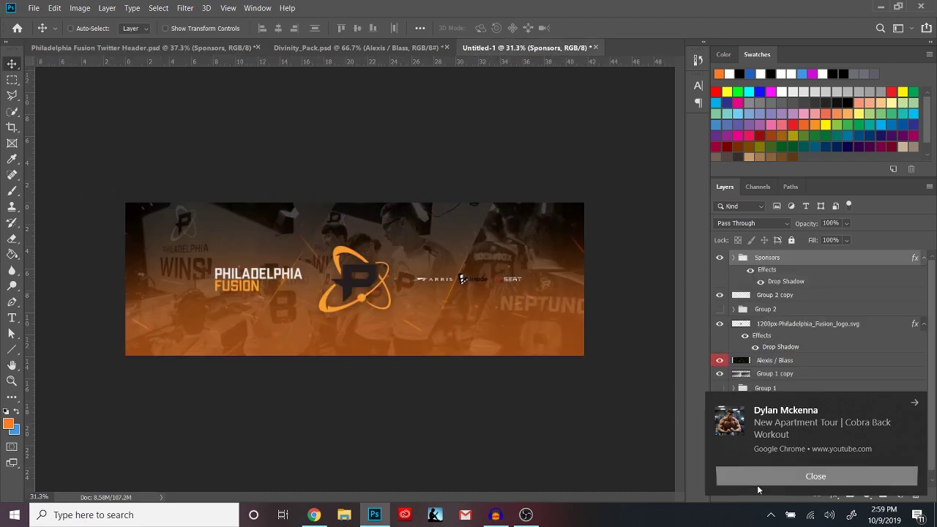
click(805, 477)
Add a new layer above the Sponsors group and prepare a large brush with white (#ffffff) as the foreground color
click(12, 190)
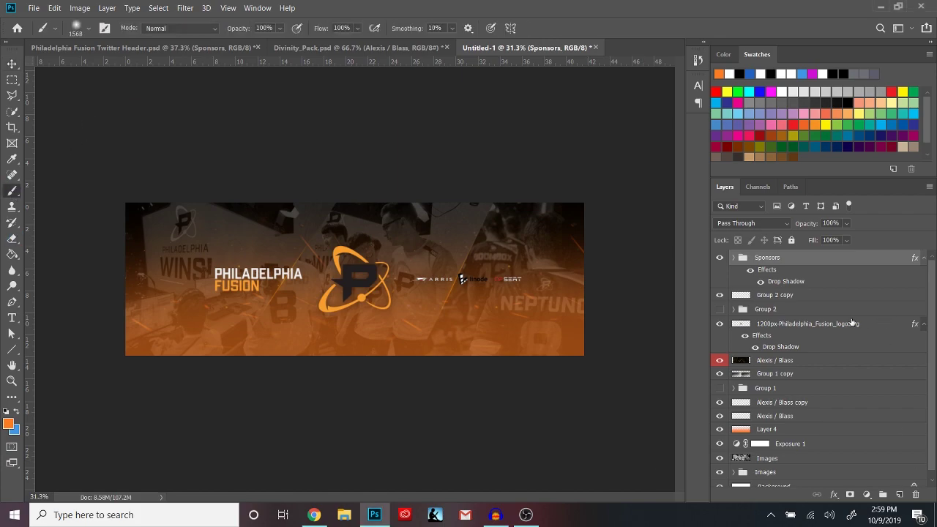
click(899, 494)
mouse_move(323, 286)
mouse_down()
mouse_move(427, 290)
mouse_move(455, 282)
mouse_up()
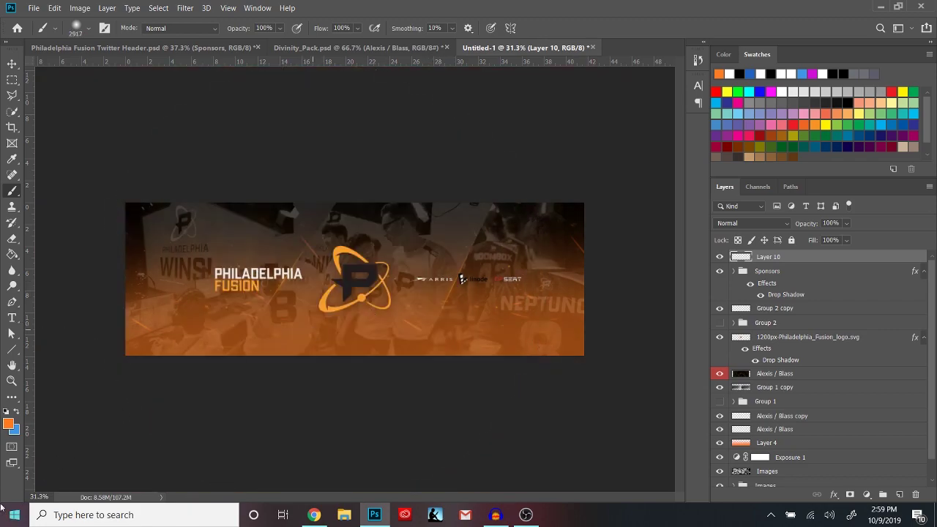
click(8, 423)
click(613, 161)
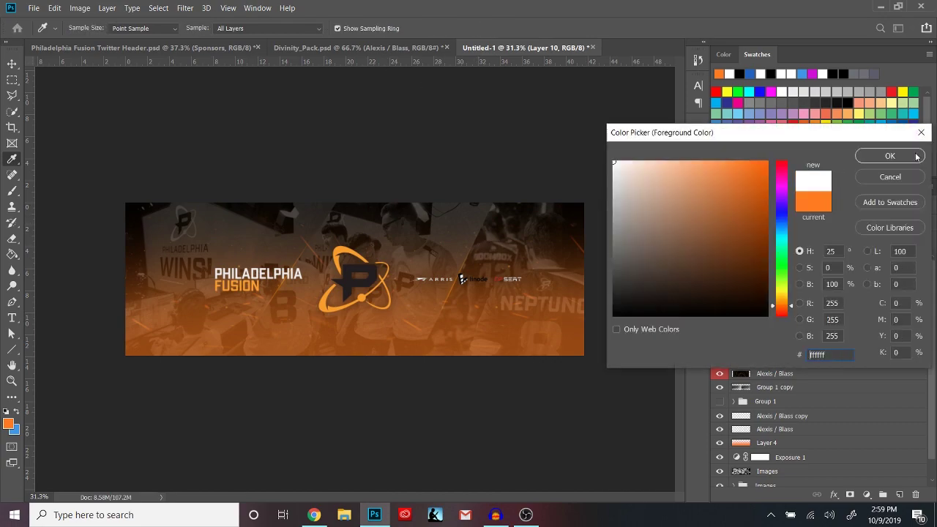
key(Return)
Enlarge the brush to 4067 px and paint a soft white glow over the header on the new layer
scroll(407, 277, down, 3)
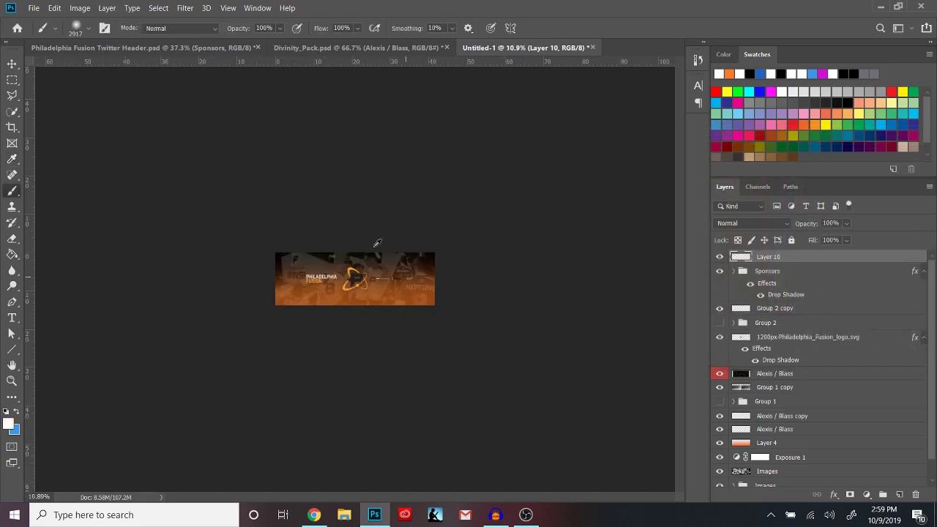
scroll(358, 189, up, 2)
key(bracketright)
key(bracketright)
key(bracketright)
key(bracketright)
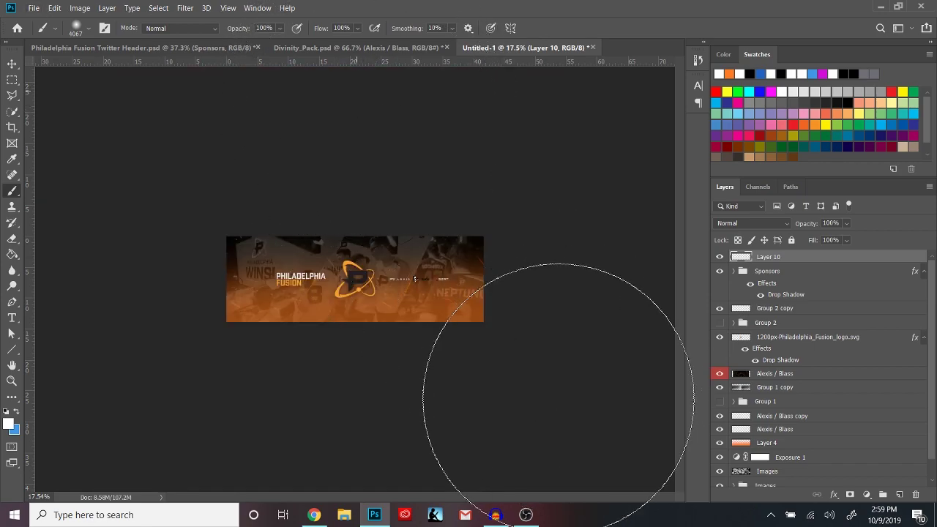
scroll(412, 251, up, 2)
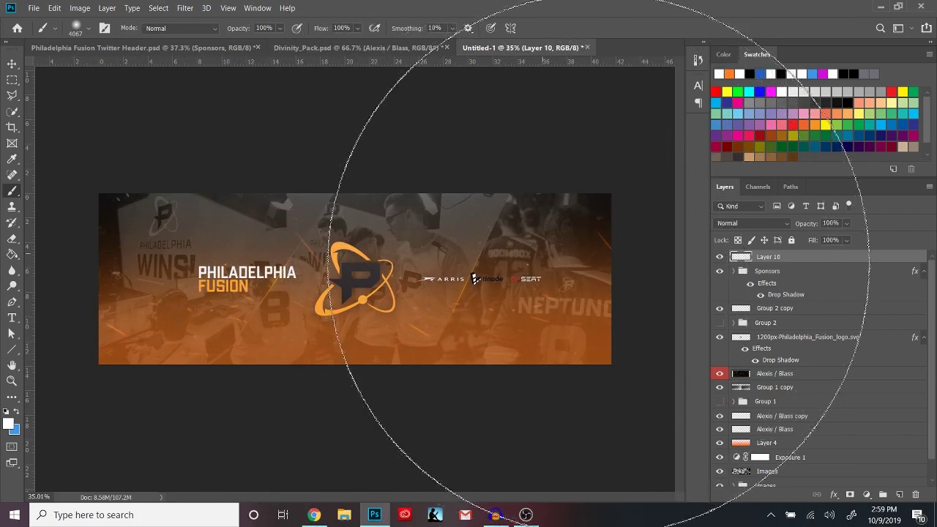
Lower the white glow layer's opacity to 50%, comparing the header with the layer hidden and shown
drag(810, 223, 793, 222)
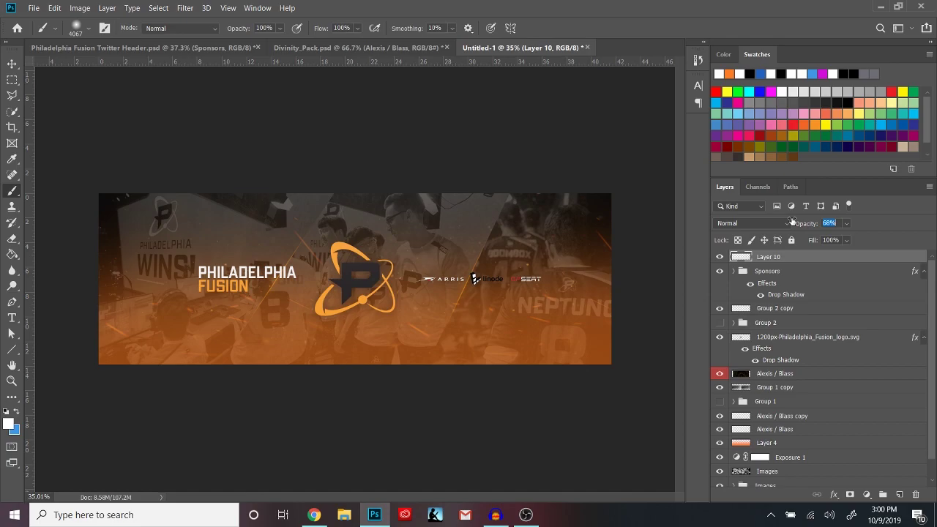
click(719, 257)
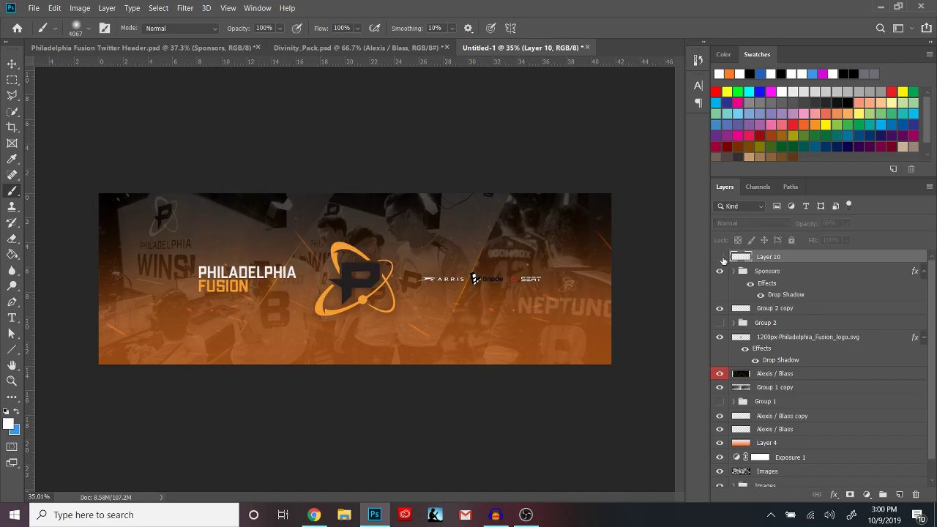
click(719, 257)
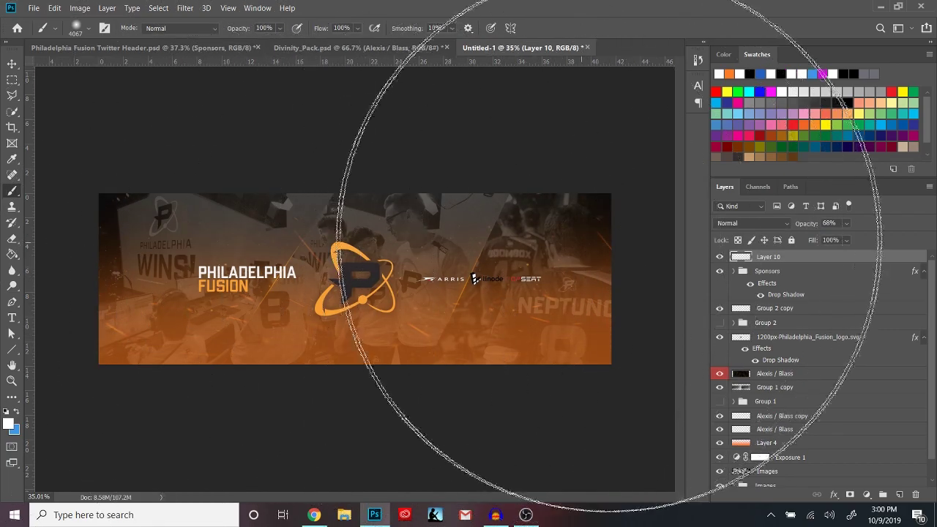
drag(812, 225, 805, 224)
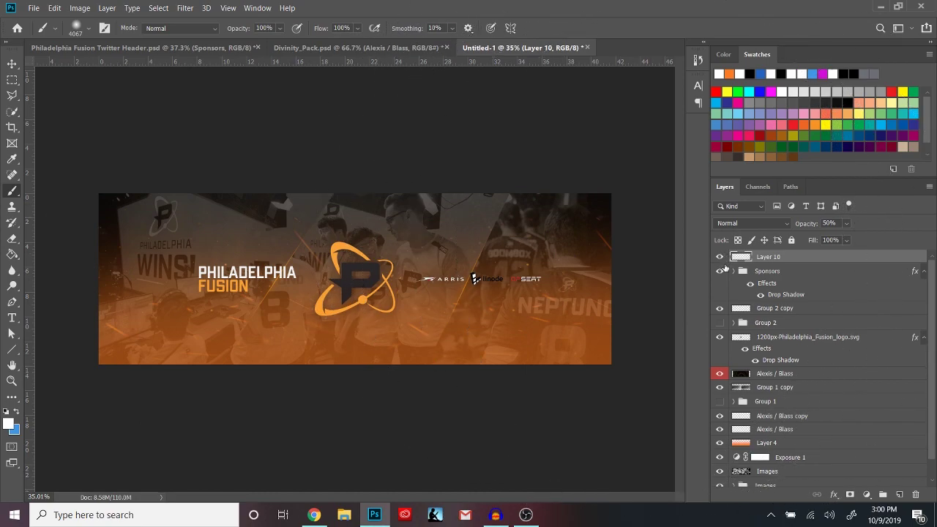
click(721, 257)
click(721, 256)
Compare the untitled header with the finished Philadelphia Fusion Twitter Header file, then return to it with the Move tool active
click(233, 46)
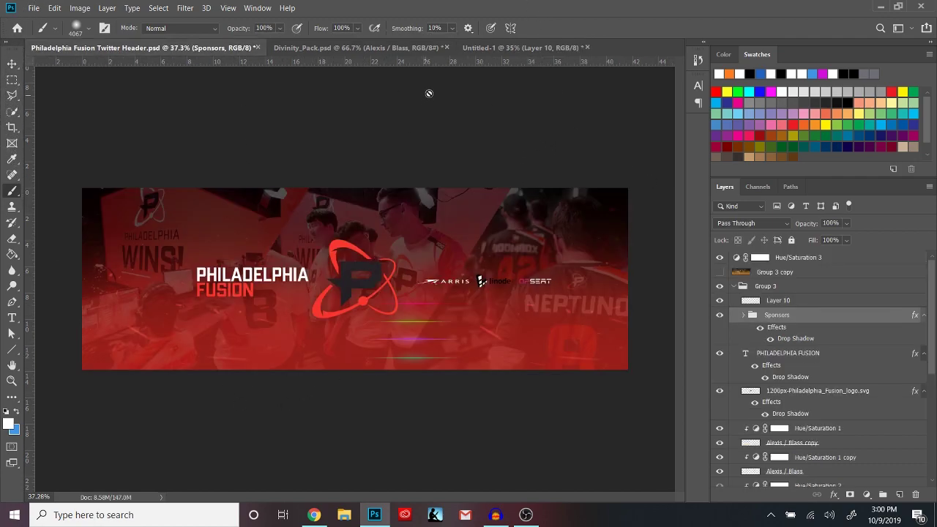
click(487, 47)
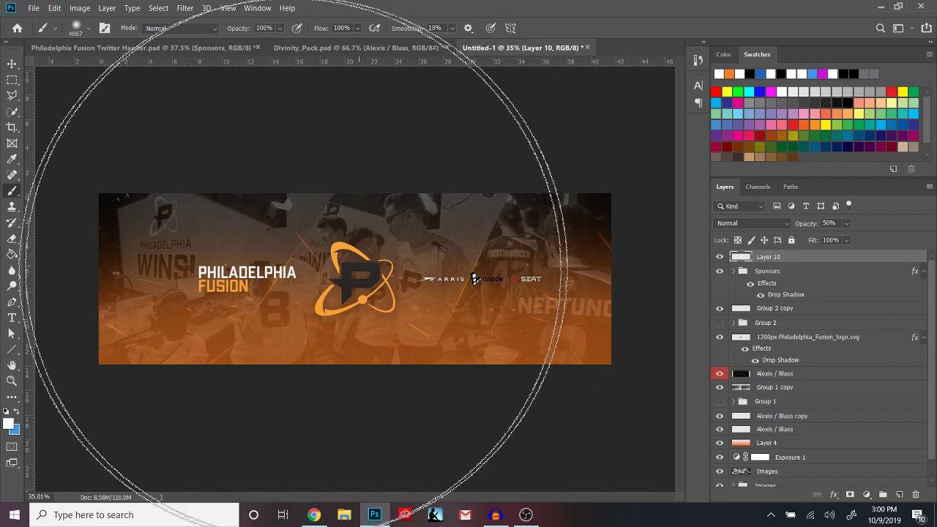
click(13, 63)
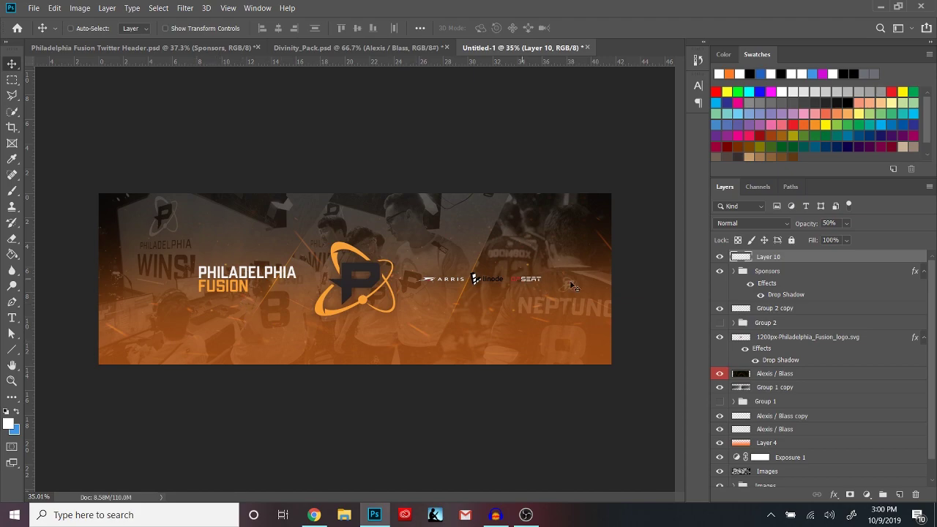